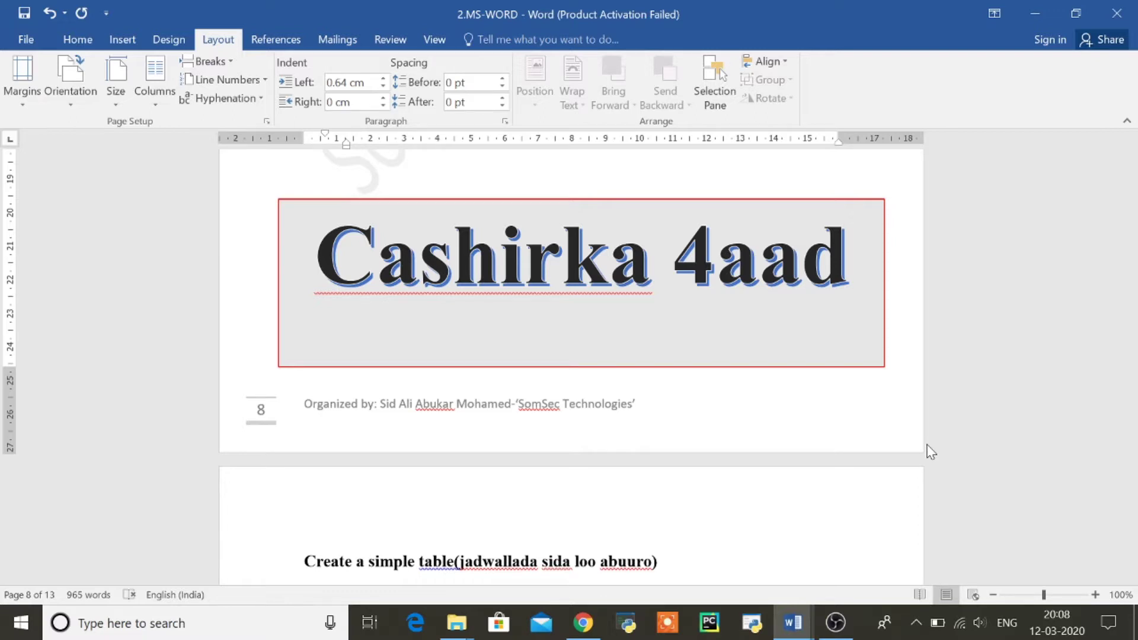
# Step: Go through the "Create a simple table" section down to its sample table and the instructions on changing column width
pyautogui.press('Down')
pyautogui.press('Down')
pyautogui.press('Down')
pyautogui.press('Down')
pyautogui.press('Down')
pyautogui.press('Down')
pyautogui.press('Down')
pyautogui.press('Down')
pyautogui.press('Down')
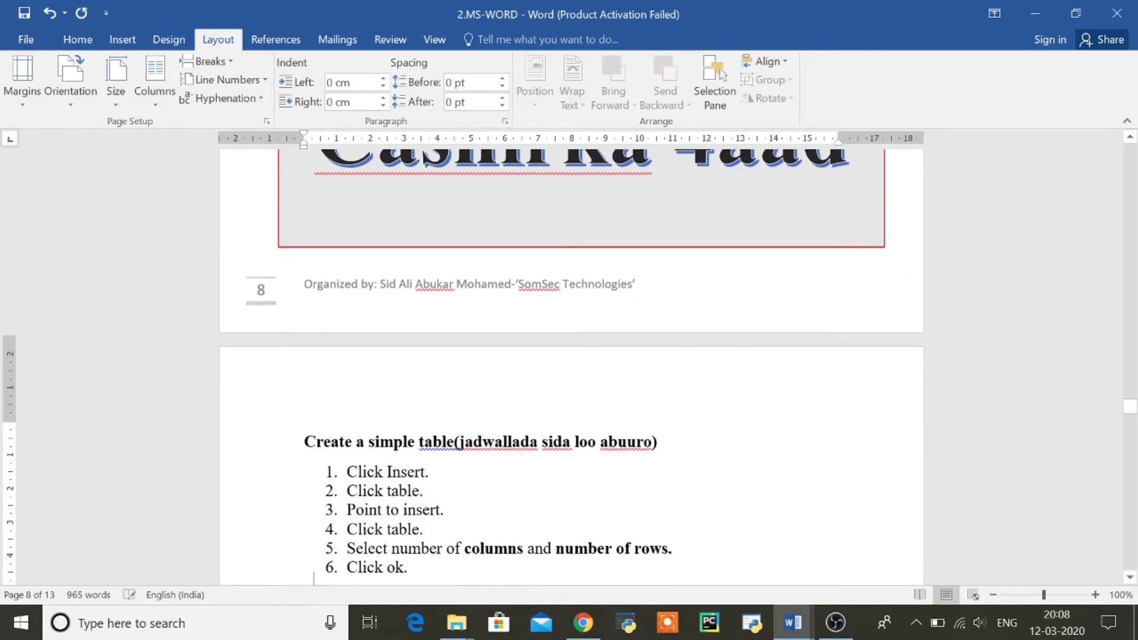
pyautogui.press('Down')
pyautogui.press('Down')
pyautogui.press('Down')
pyautogui.press('Down')
pyautogui.press('Down')
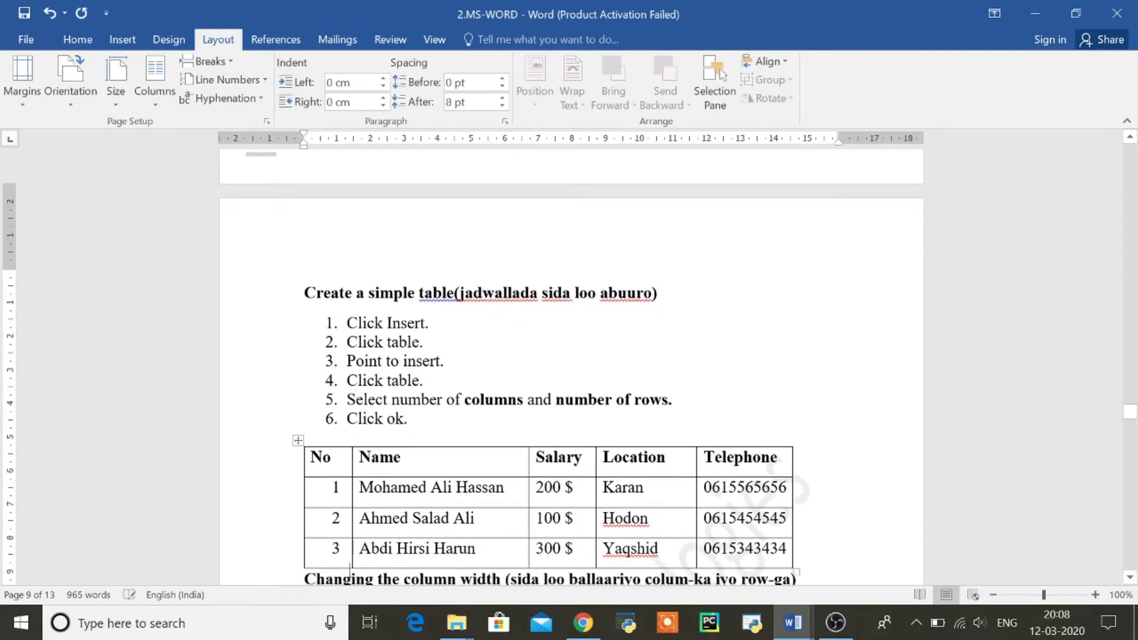
pyautogui.press('Down')
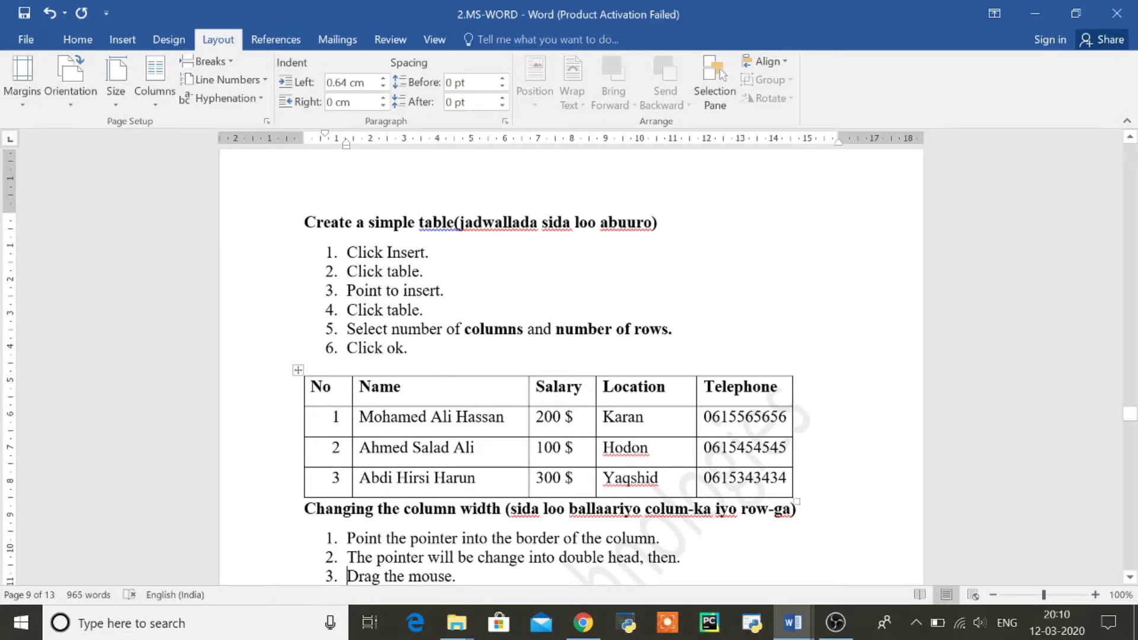
# Step: Select the sample table's columns one at a time, from No through Name, Salary and Location to Telephone
pyautogui.click(477, 374)
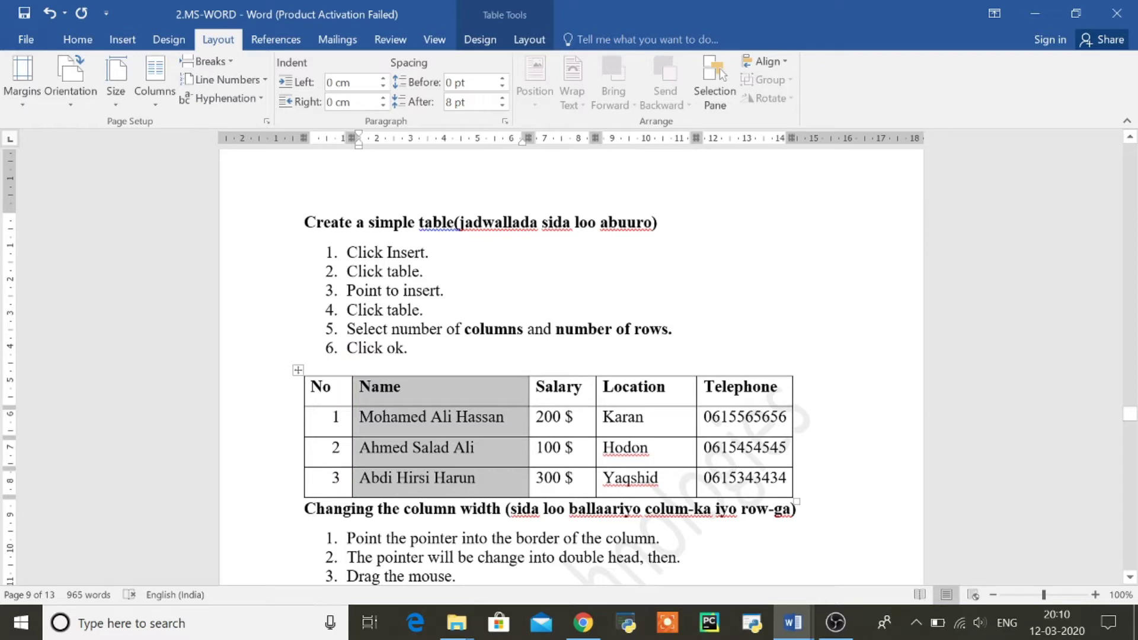
pyautogui.click(317, 374)
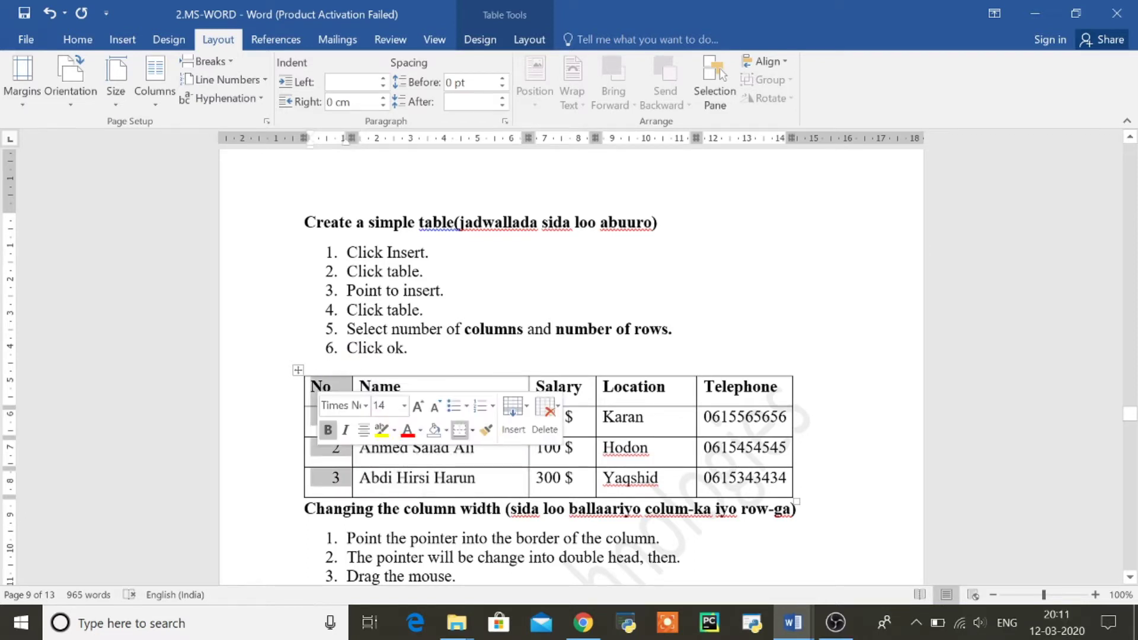
pyautogui.click(396, 372)
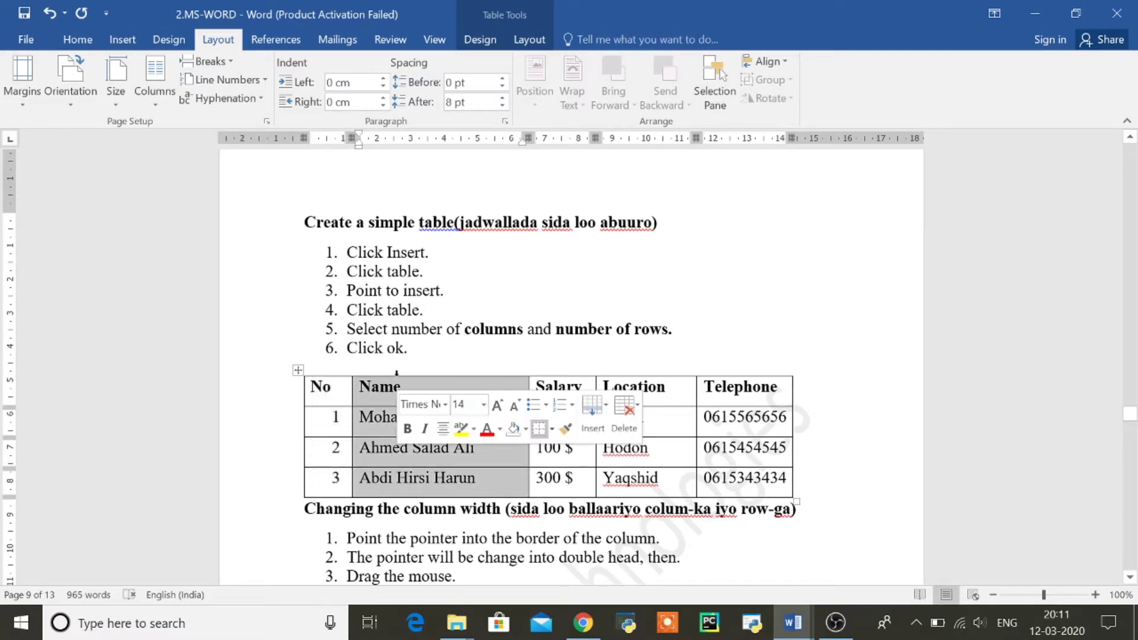
pyautogui.click(557, 372)
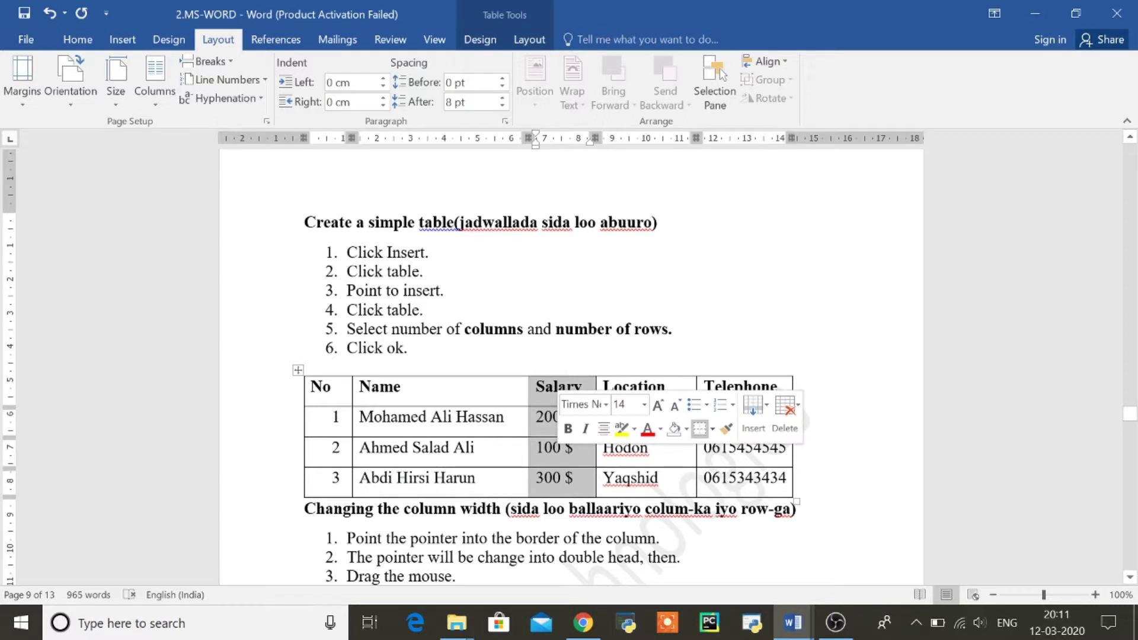
pyautogui.click(636, 374)
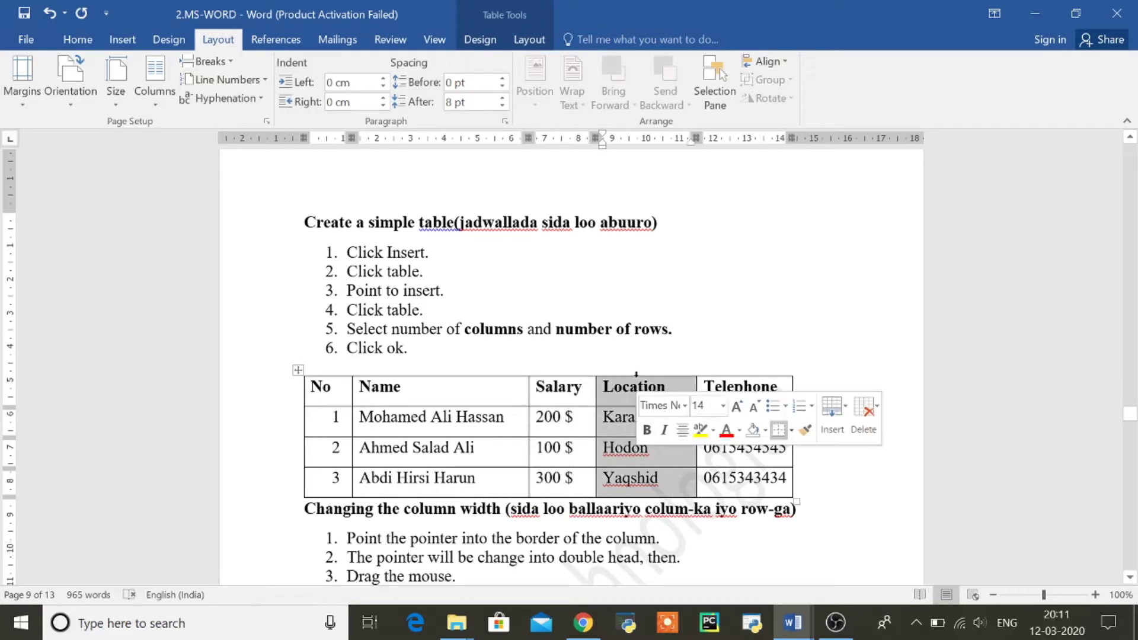
pyautogui.click(733, 372)
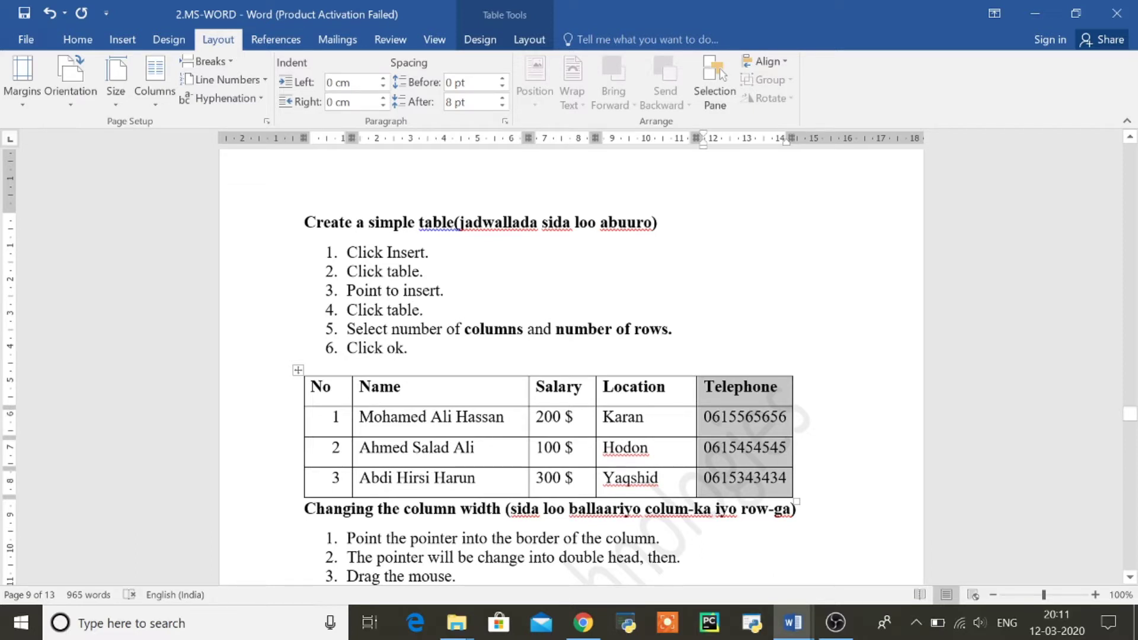
# Step: Select the sample table's header row and first two data rows in turn, and place the cursor in individual cells
pyautogui.click(276, 393)
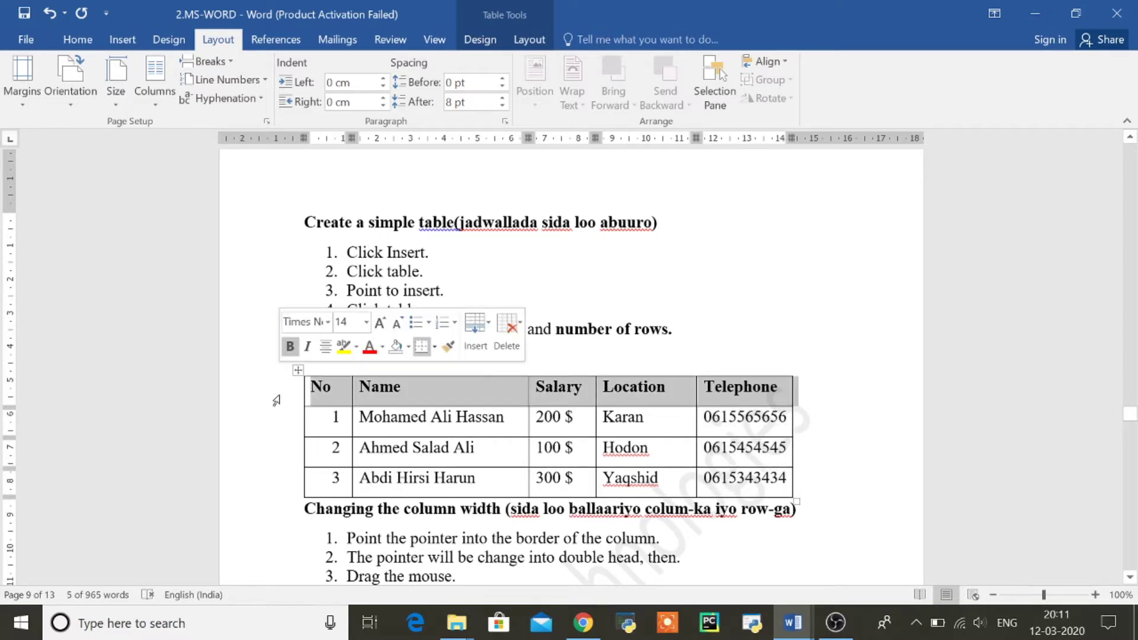
pyautogui.click(274, 420)
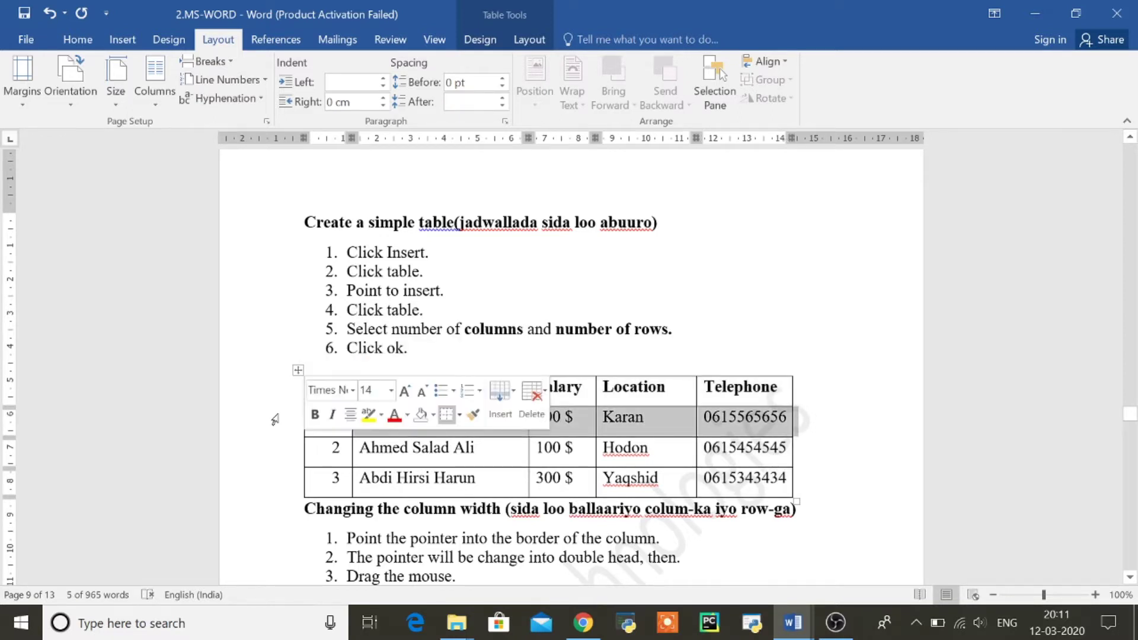
pyautogui.click(272, 448)
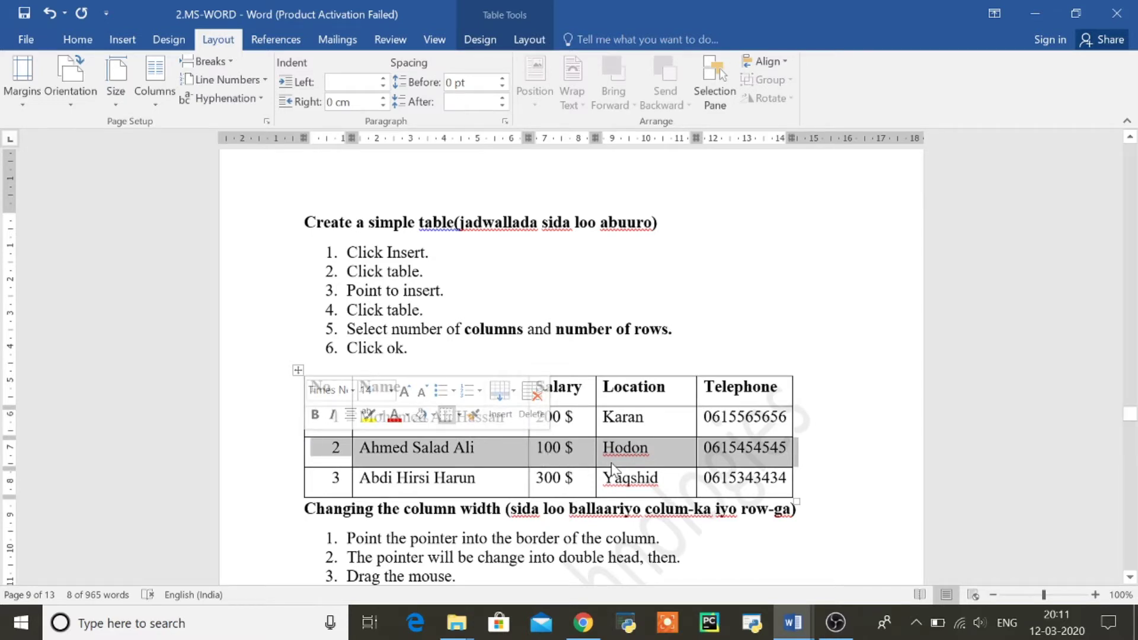
pyautogui.click(631, 449)
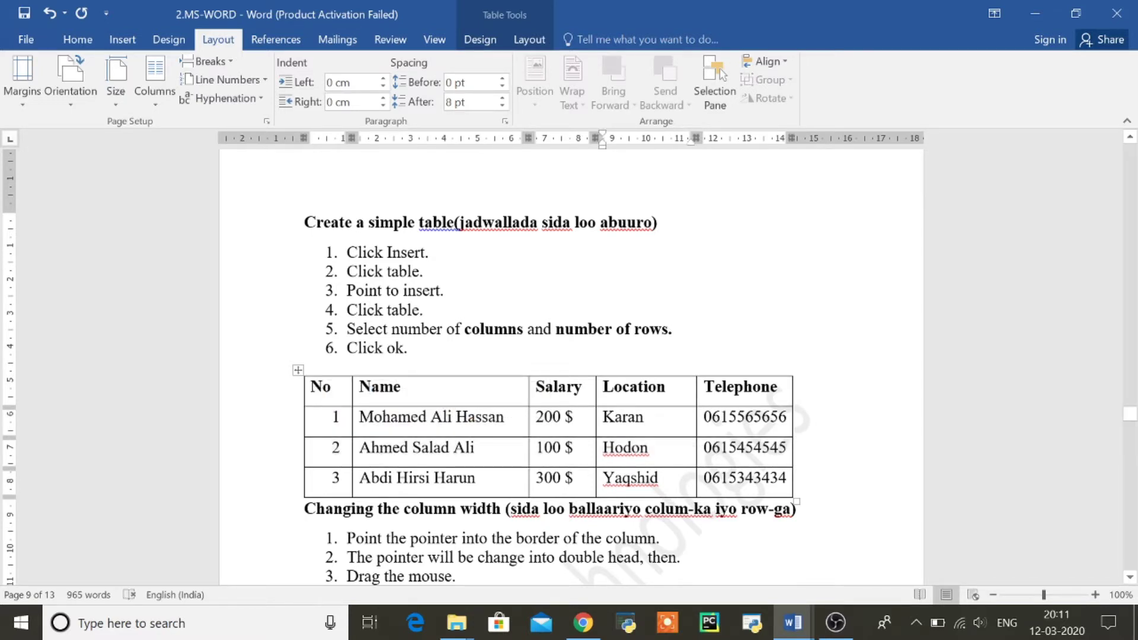
pyautogui.click(674, 427)
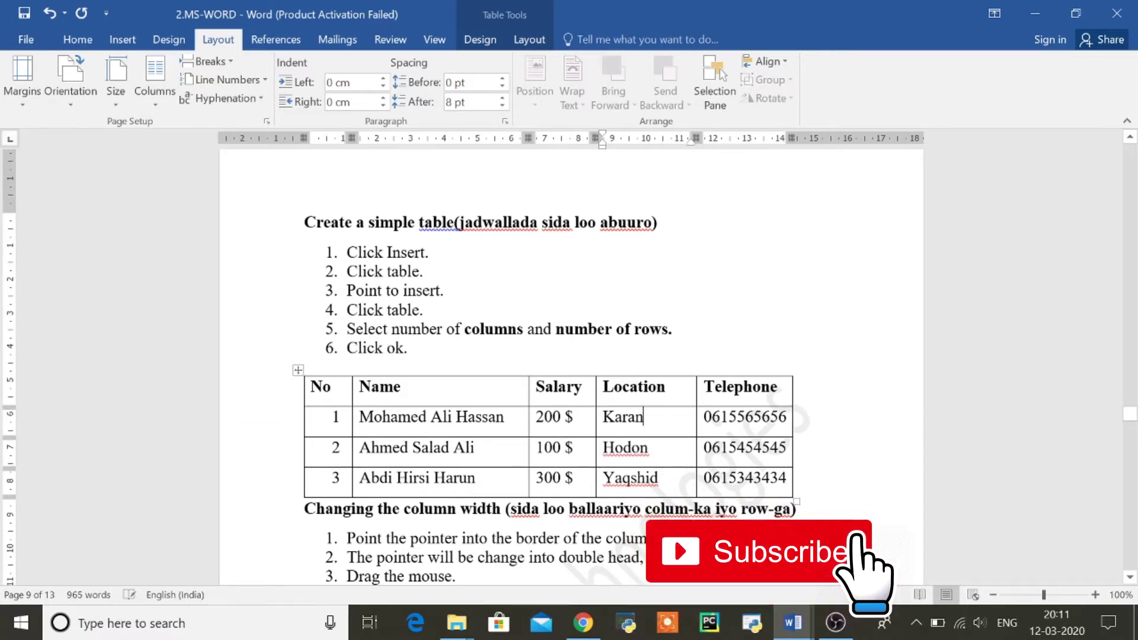
pyautogui.click(573, 424)
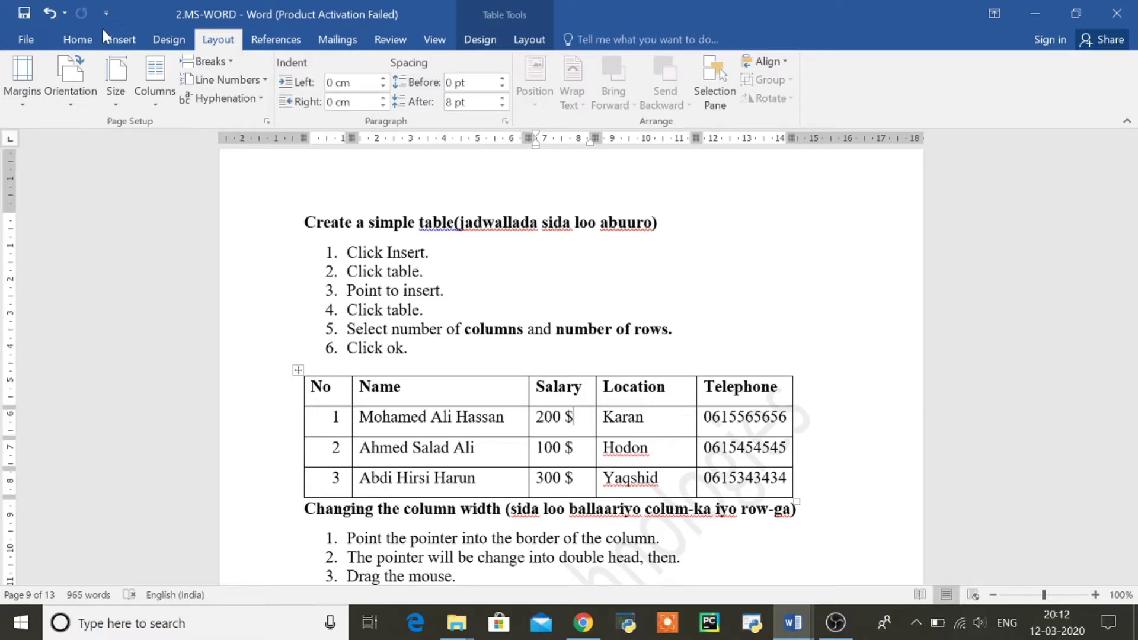
# Step: Look over the available options for adding a table to the document
pyautogui.click(123, 40)
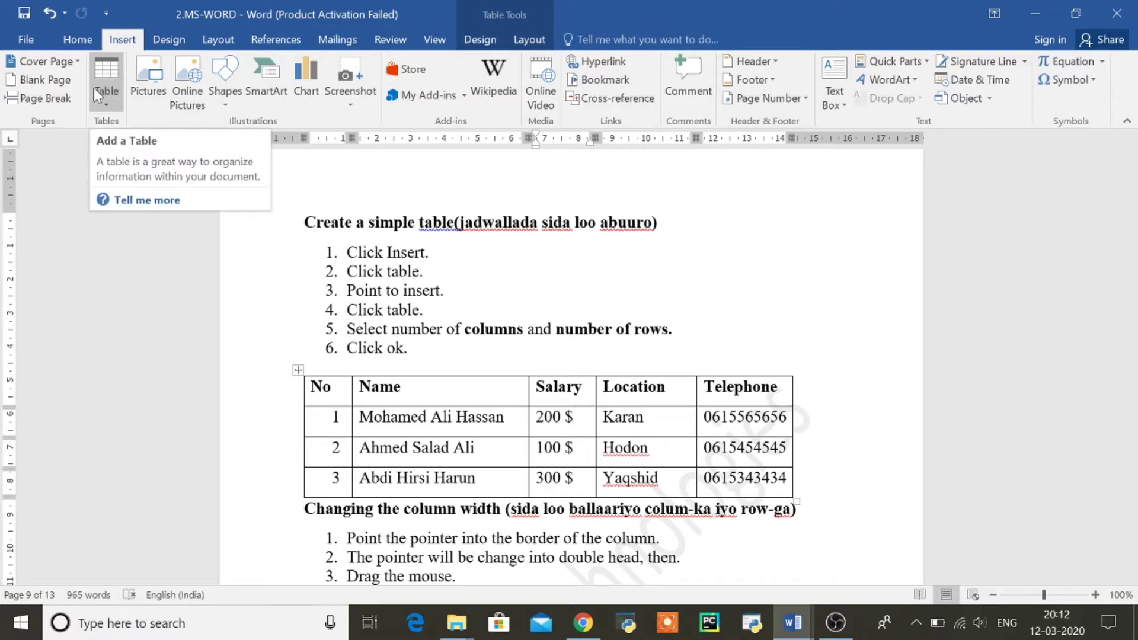
pyautogui.click(104, 107)
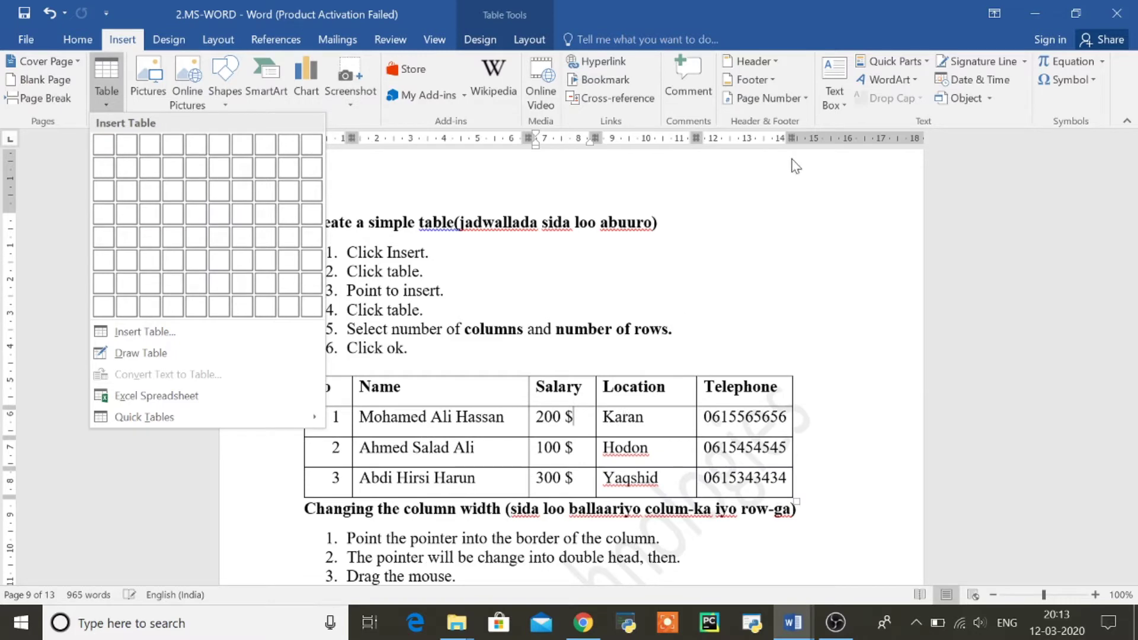
pyautogui.click(738, 261)
# Step: Switch to the "xog muhiim ah" document, delete all the footnote text and return to the page body
pyautogui.moveTo(797, 623)
pyautogui.click(910, 533)
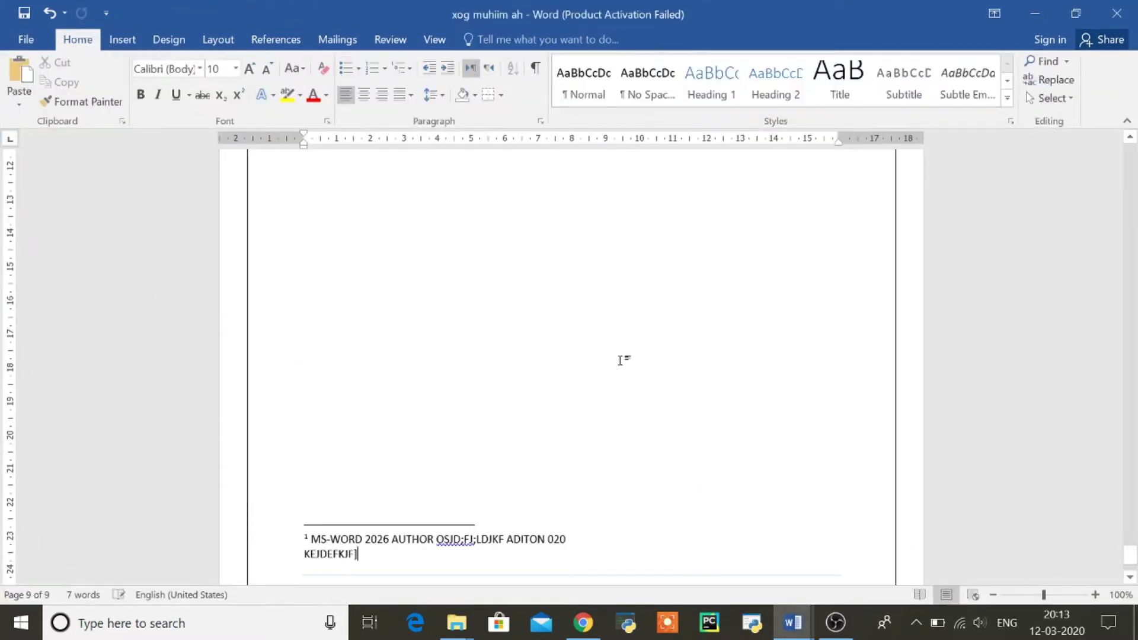
pyautogui.hotkey('ctrl', 'a')
pyautogui.press('Delete')
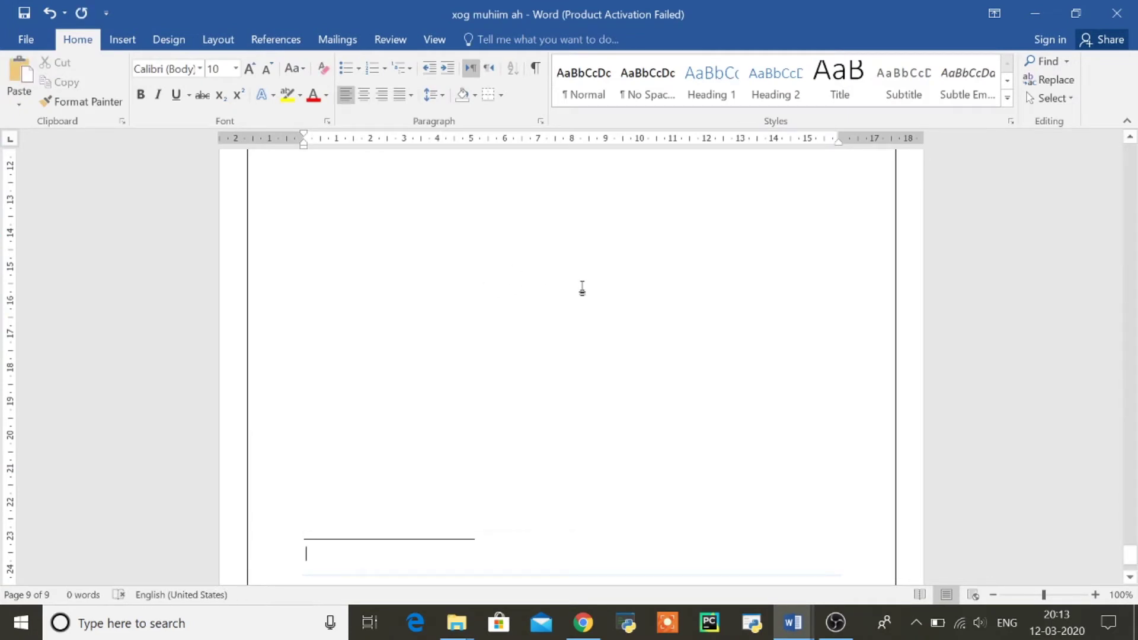
pyautogui.click(581, 288)
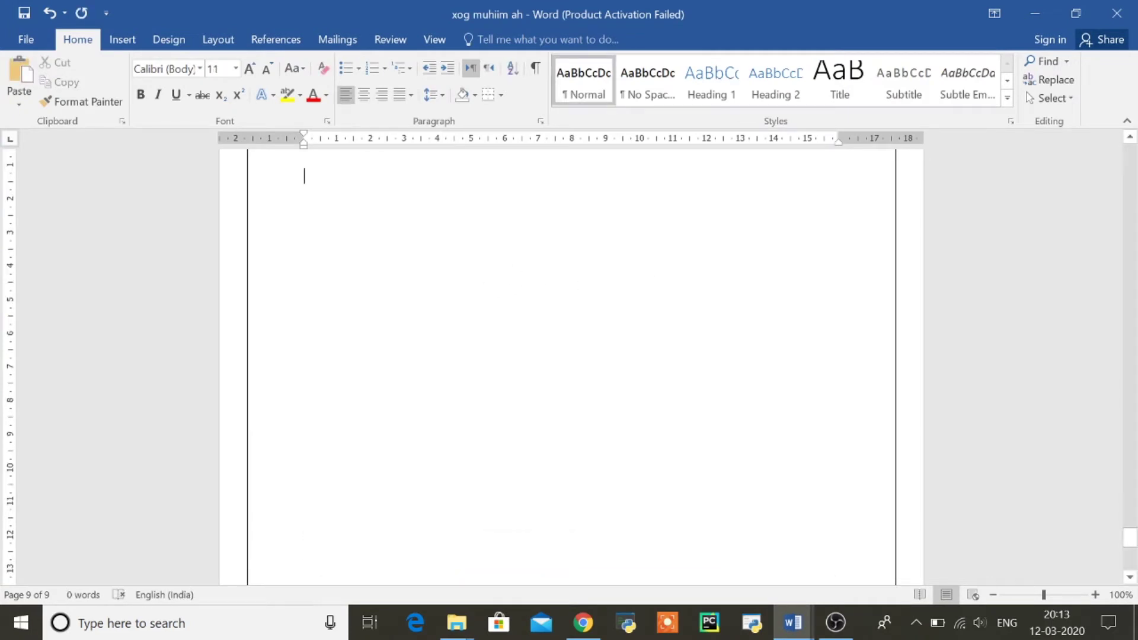
# Step: Undo the last five edits in the document
pyautogui.hotkey('ctrl', 'z')
pyautogui.hotkey('ctrl', 'z')
pyautogui.hotkey('ctrl', 'z')
pyautogui.hotkey('ctrl', 'z')
pyautogui.hotkey('ctrl', 'z')
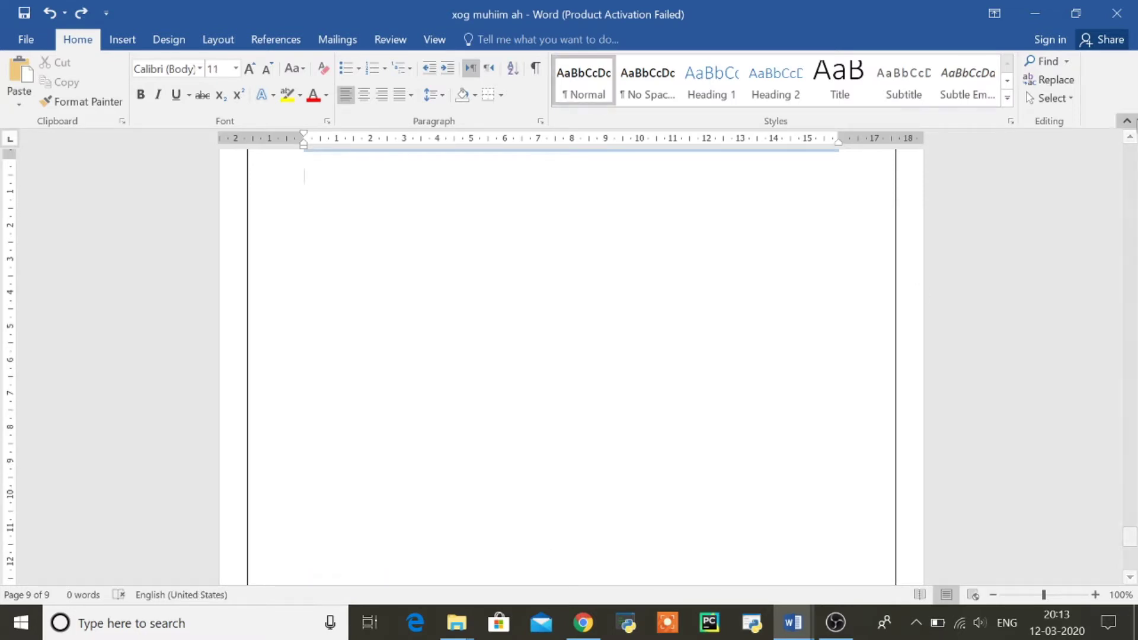
# Step: Insert a table with 5 columns and 4 rows below the header of the last page
pyautogui.scroll(2, 1131, 148)
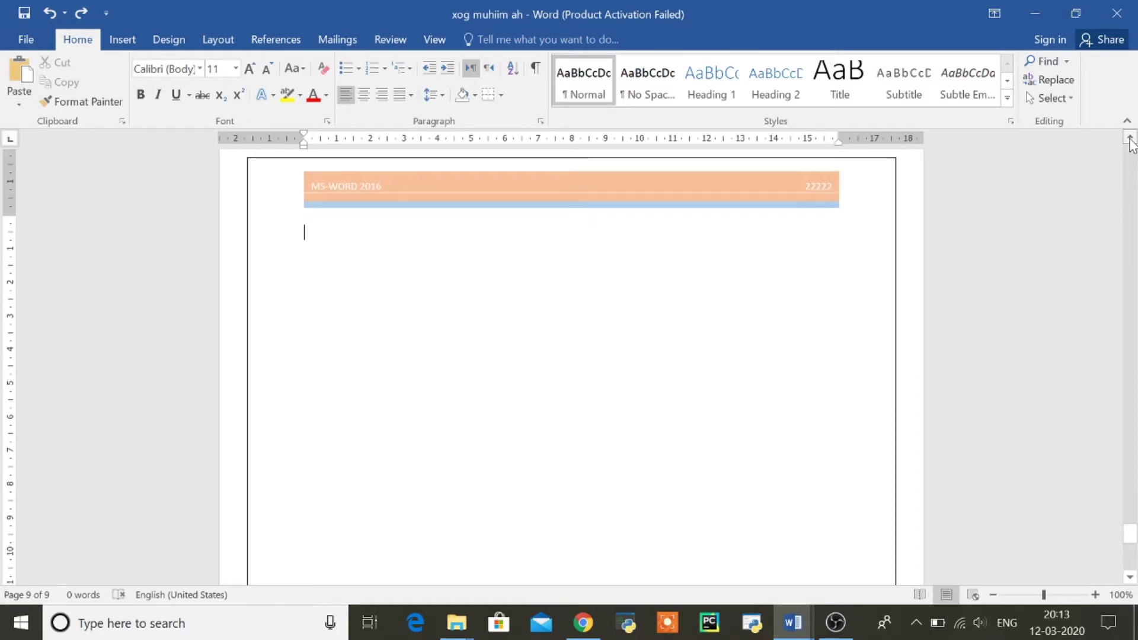
pyautogui.click(131, 47)
pyautogui.click(110, 104)
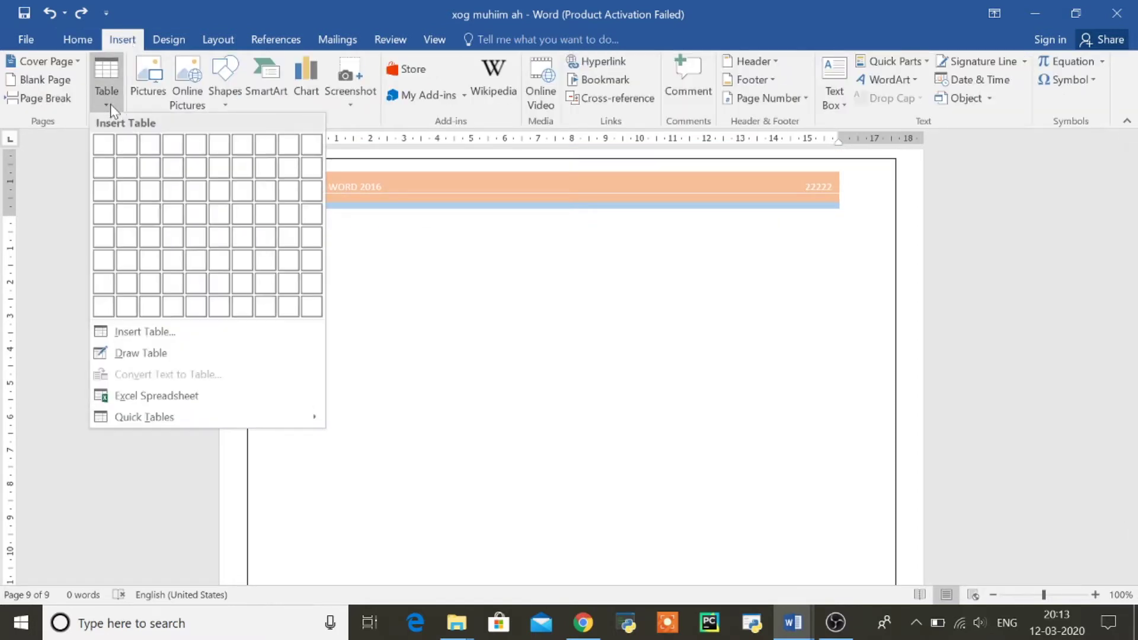
pyautogui.click(153, 333)
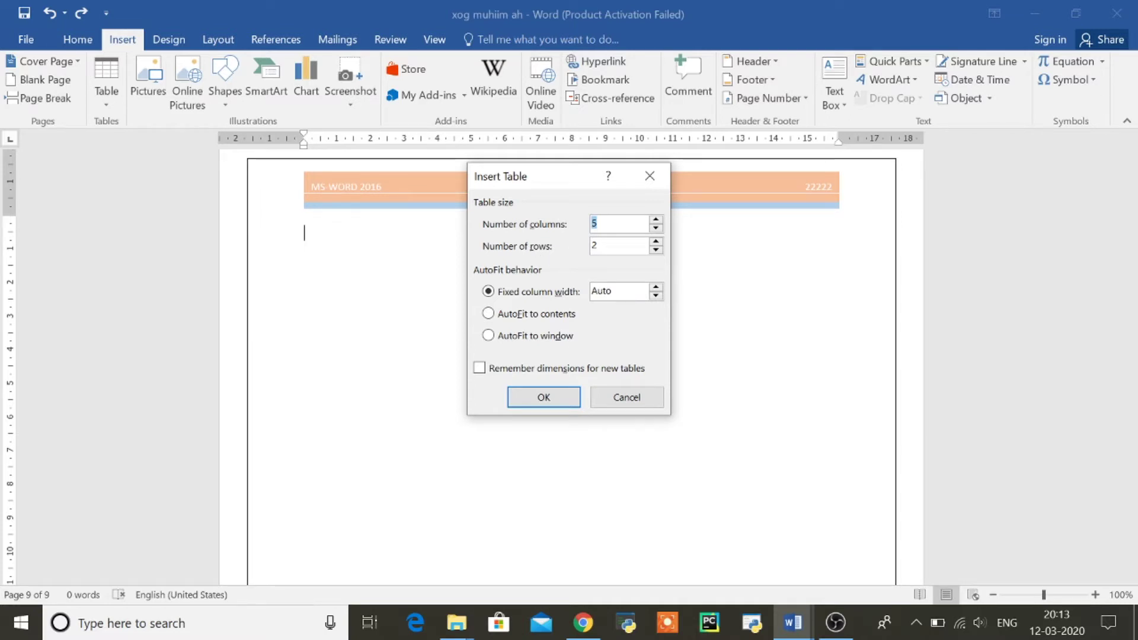
pyautogui.click(655, 250)
pyautogui.click(655, 242)
pyautogui.click(542, 397)
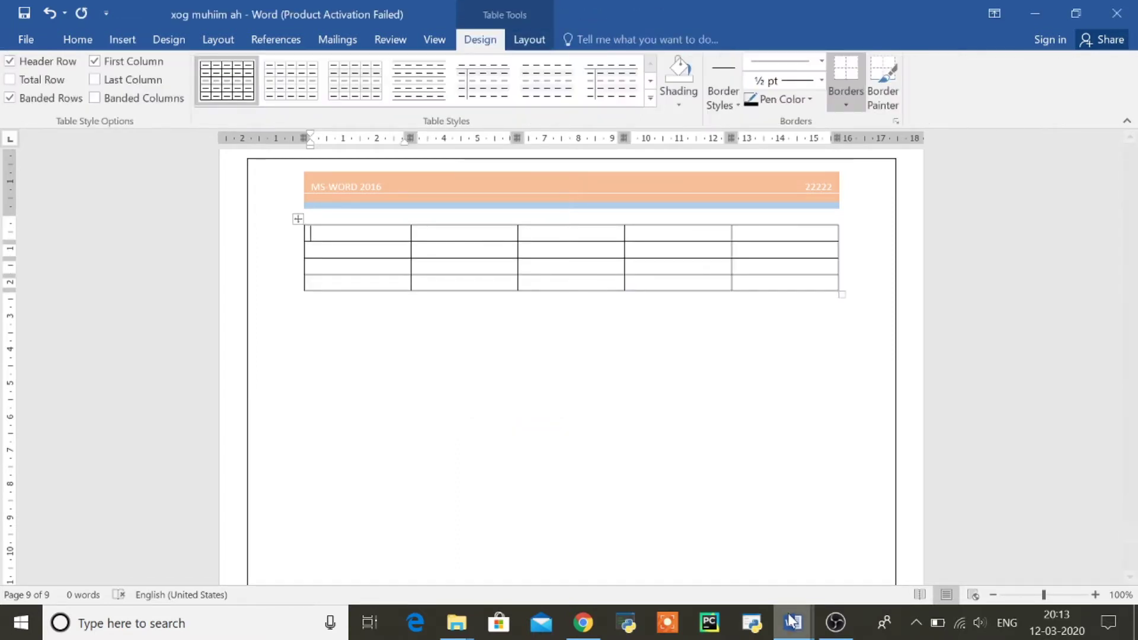
# Step: Enter the column headings No, Name, Salary, Location and Tell in the table's first row
pyautogui.moveTo(795, 627)
pyautogui.moveTo(700, 568)
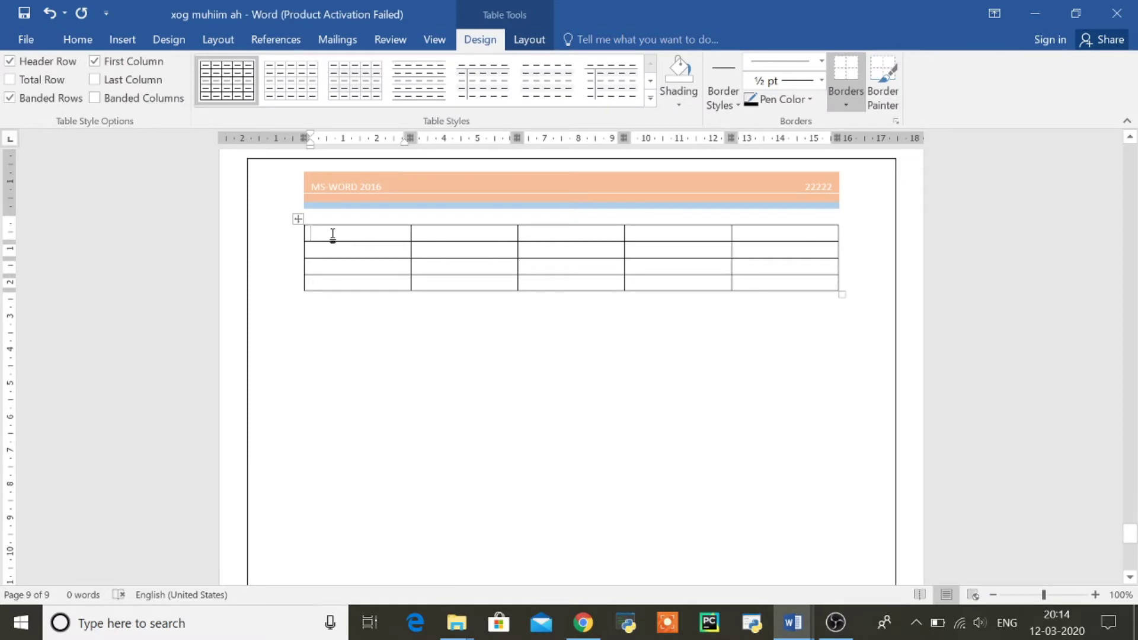
pyautogui.write('No')
pyautogui.press('Tab')
pyautogui.write('Name')
pyautogui.press('Tab')
pyautogui.write('sla')
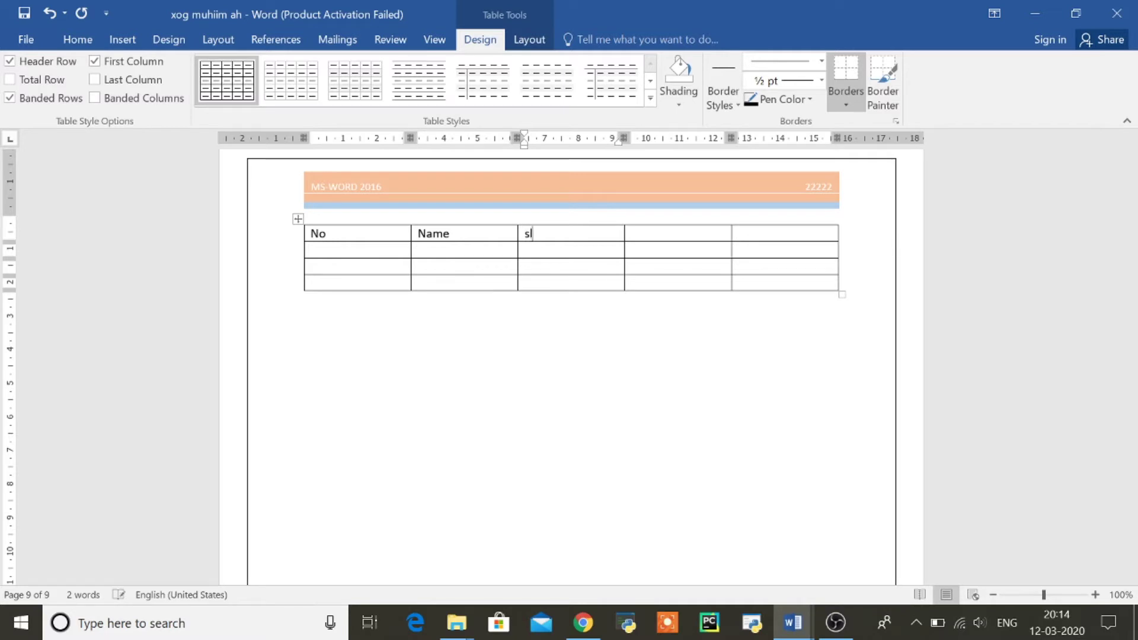
pyautogui.press('BackSpace')
pyautogui.press('BackSpace')
pyautogui.write('alary')
pyautogui.press('Tab')
pyautogui.write('a')
pyautogui.press('BackSpace')
pyautogui.write('location')
pyautogui.press('Tab')
pyautogui.write('tell')
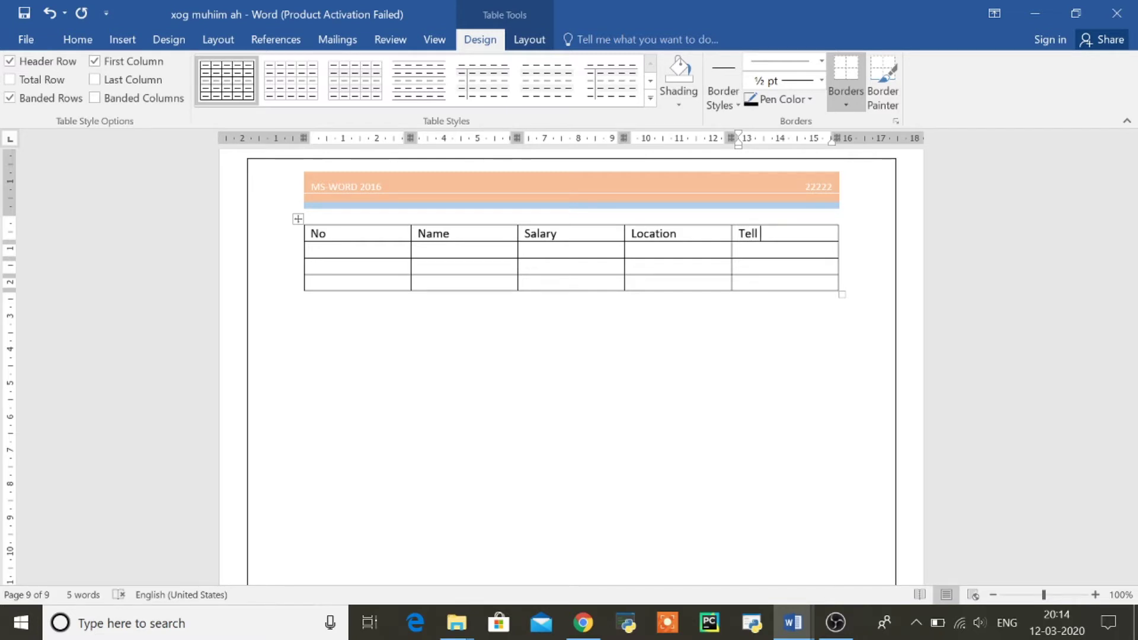
# Step: Number the three data rows 1, 2 and 3 in the No column
pyautogui.click(349, 251)
pyautogui.write('1')
pyautogui.press('Down')
pyautogui.write('2')
pyautogui.press('Down')
pyautogui.write('3')
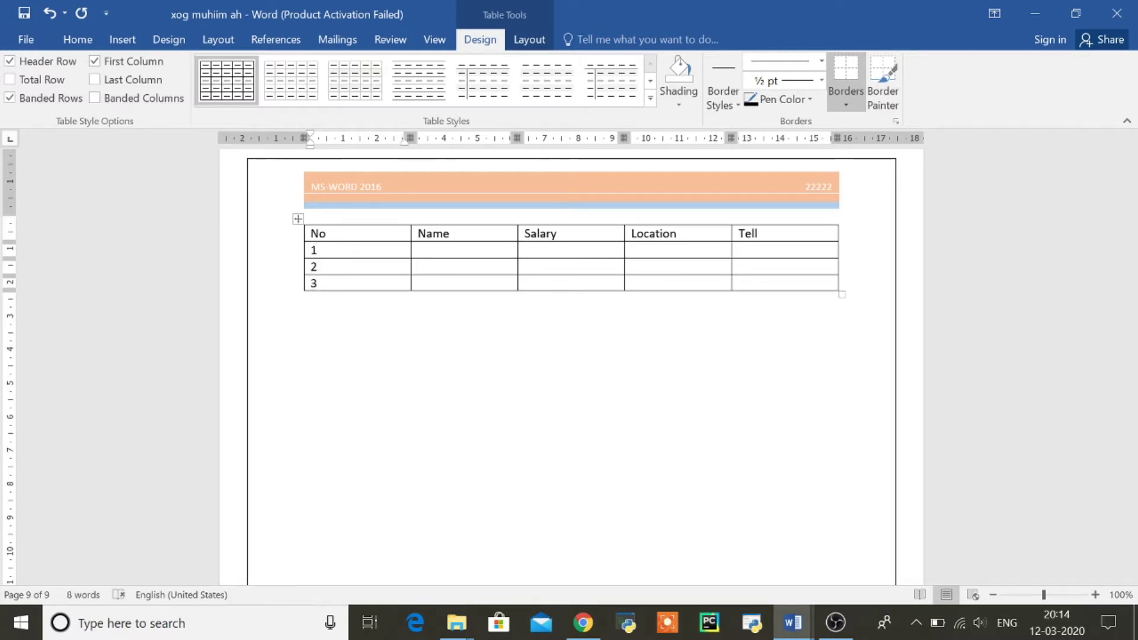
# Step: Fill in a person's first name in the Name column for each of the three data rows
pyautogui.click(463, 251)
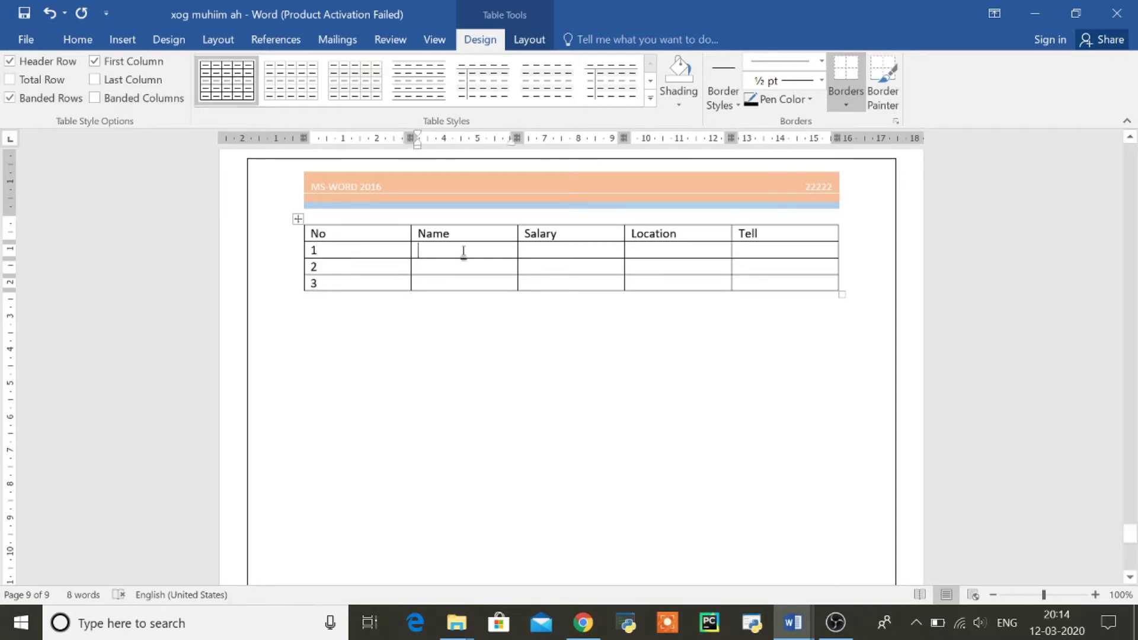
pyautogui.write('ha')
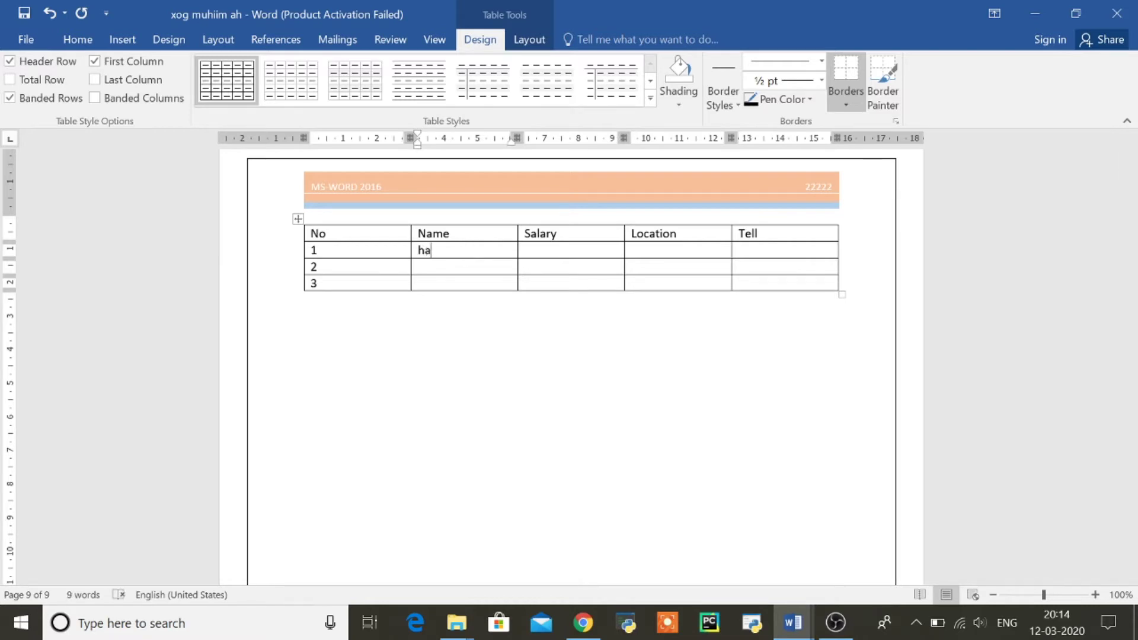
pyautogui.write('san')
pyautogui.press('Down')
pyautogui.write('ag')
pyautogui.press('BackSpace')
pyautogui.write('hmed')
pyautogui.press('Down')
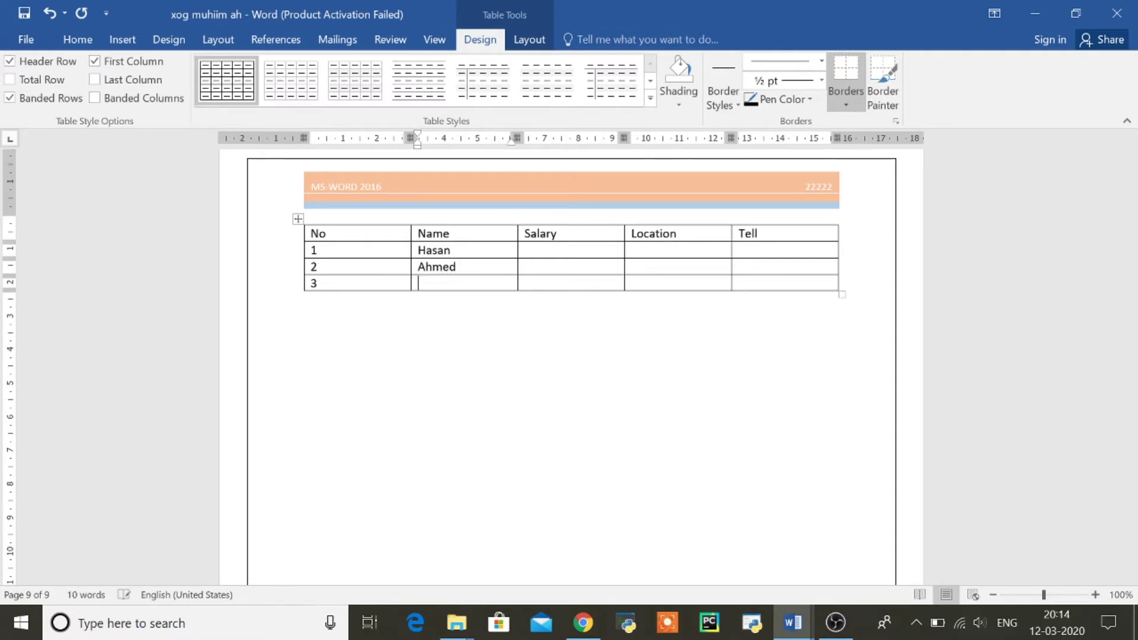
pyautogui.write('ali')
# Step: Fill in the Salary column with 100, 200 and 500 for the three data rows
pyautogui.click(550, 253)
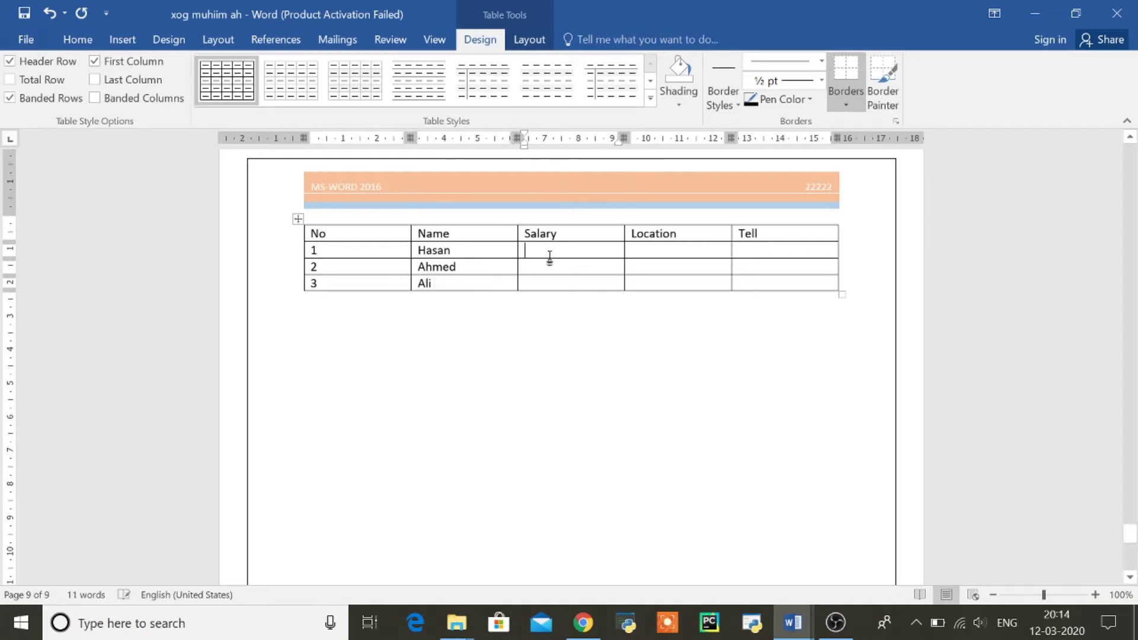
pyautogui.write('100')
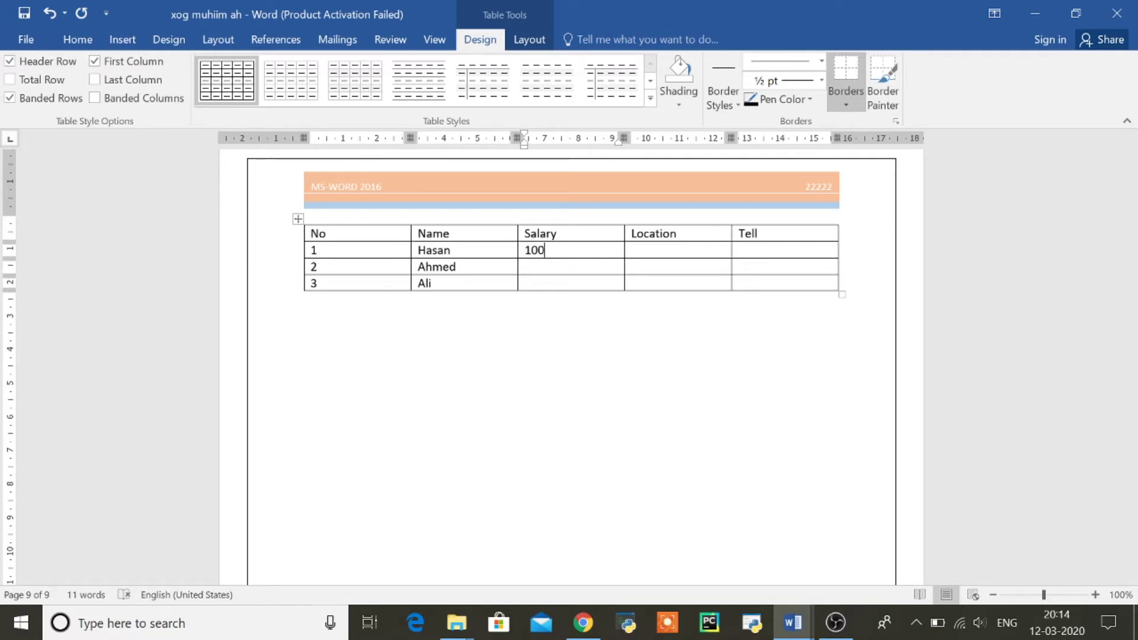
pyautogui.press('Down')
pyautogui.write('200')
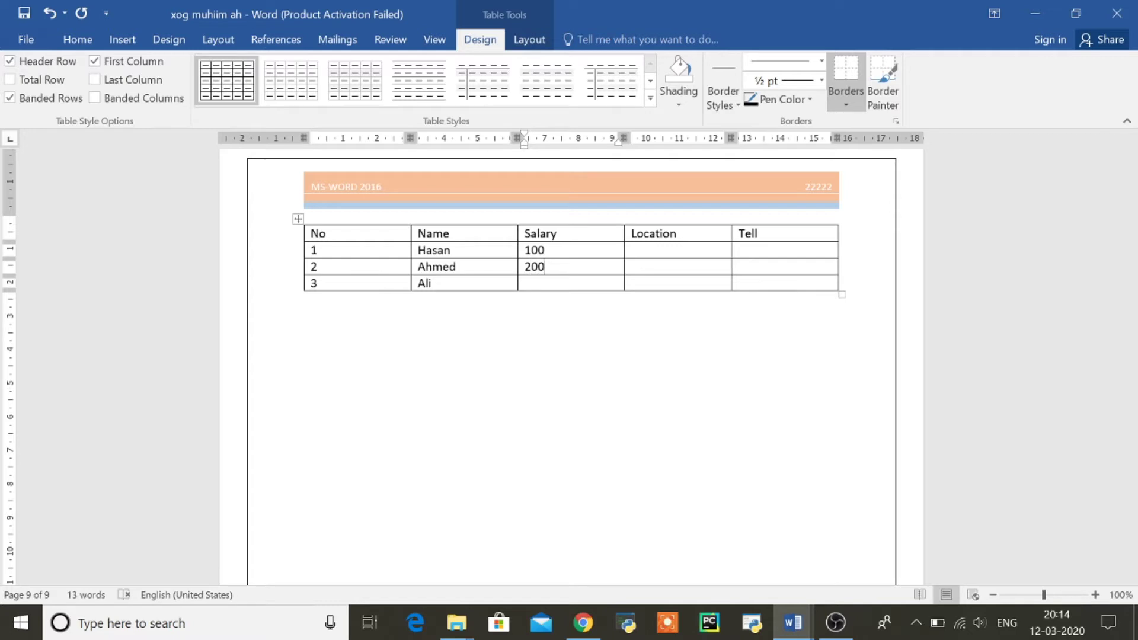
pyautogui.press('Down')
pyautogui.write('500')
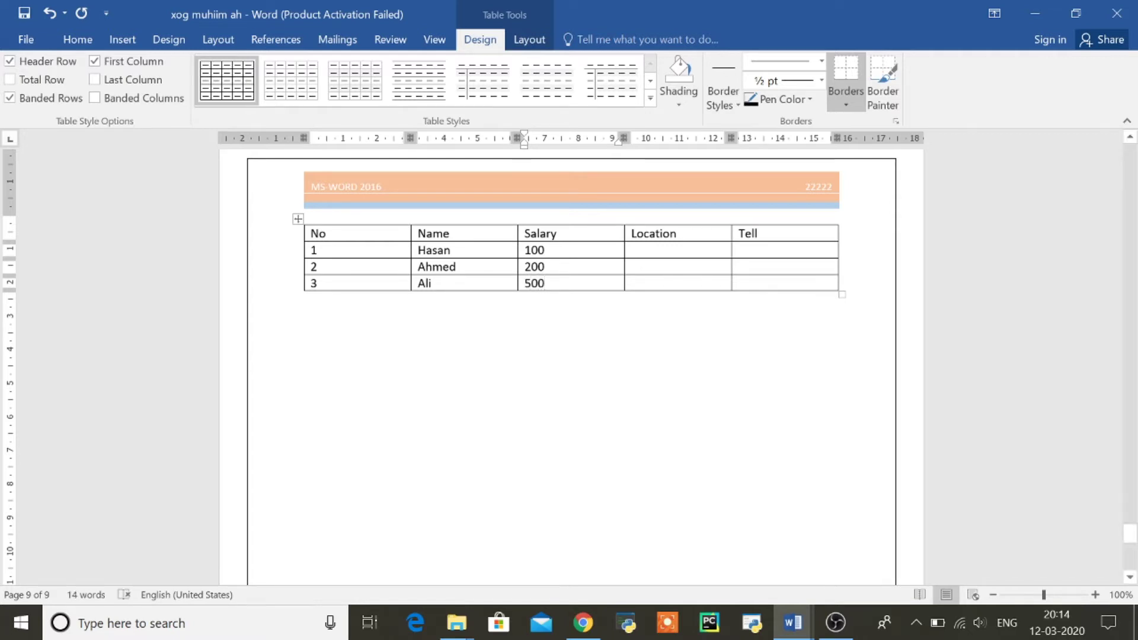
# Step: Fill in the Location column with Mogadisho, Hargeysa and Bosaso for the three data rows
pyautogui.click(671, 255)
pyautogui.write('moga')
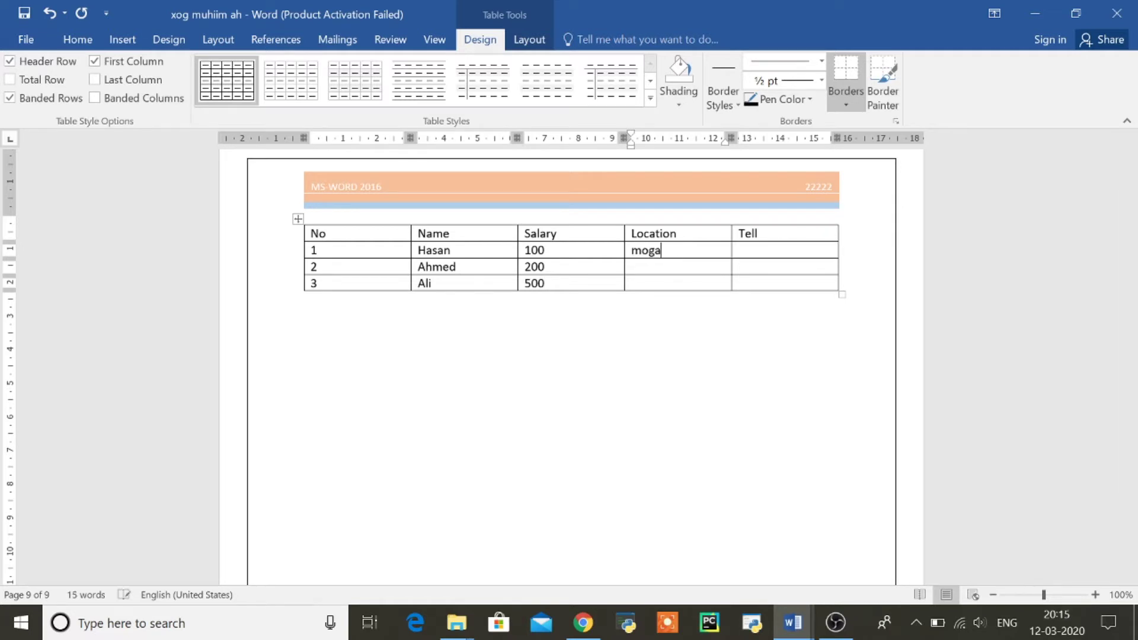
pyautogui.write('disho')
pyautogui.press('Down')
pyautogui.write('harg')
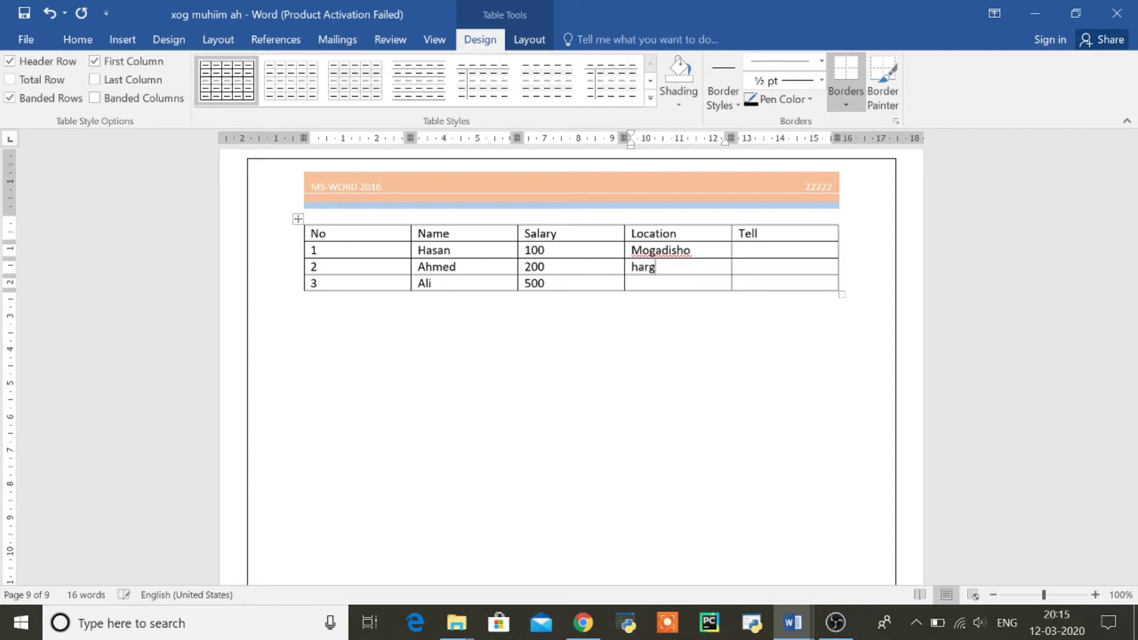
pyautogui.write('e')
pyautogui.write('ysa ')
pyautogui.write('bol')
pyautogui.press('BackSpace')
pyautogui.write('saso')
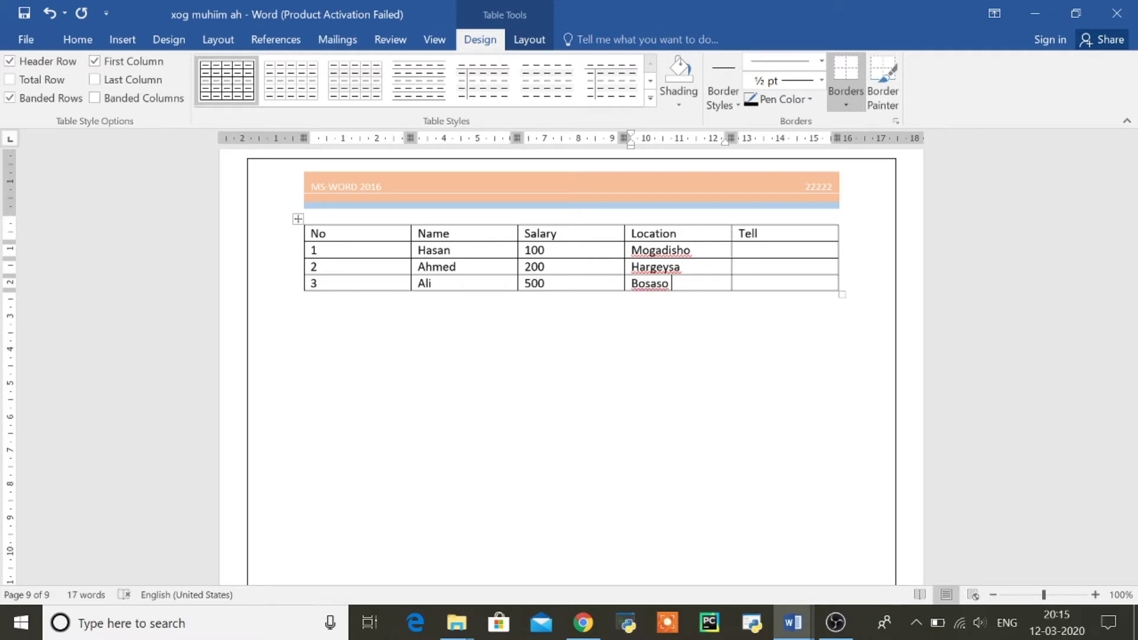
# Step: Enter a five-digit phone number in the Tell column for each of the three data rows
pyautogui.click(782, 251)
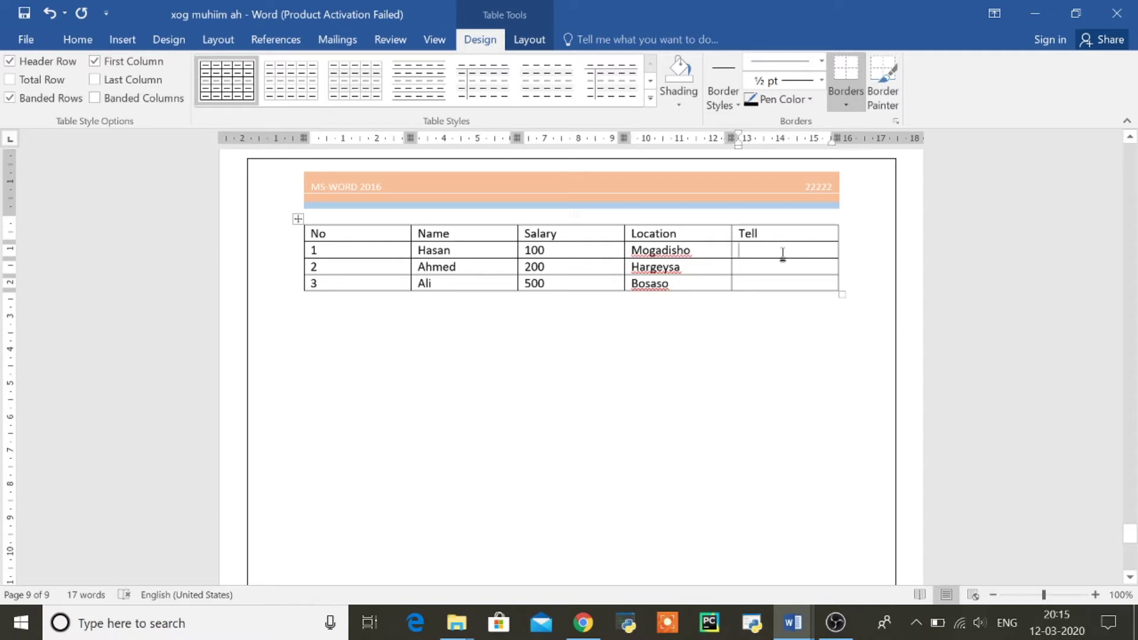
pyautogui.write('09876')
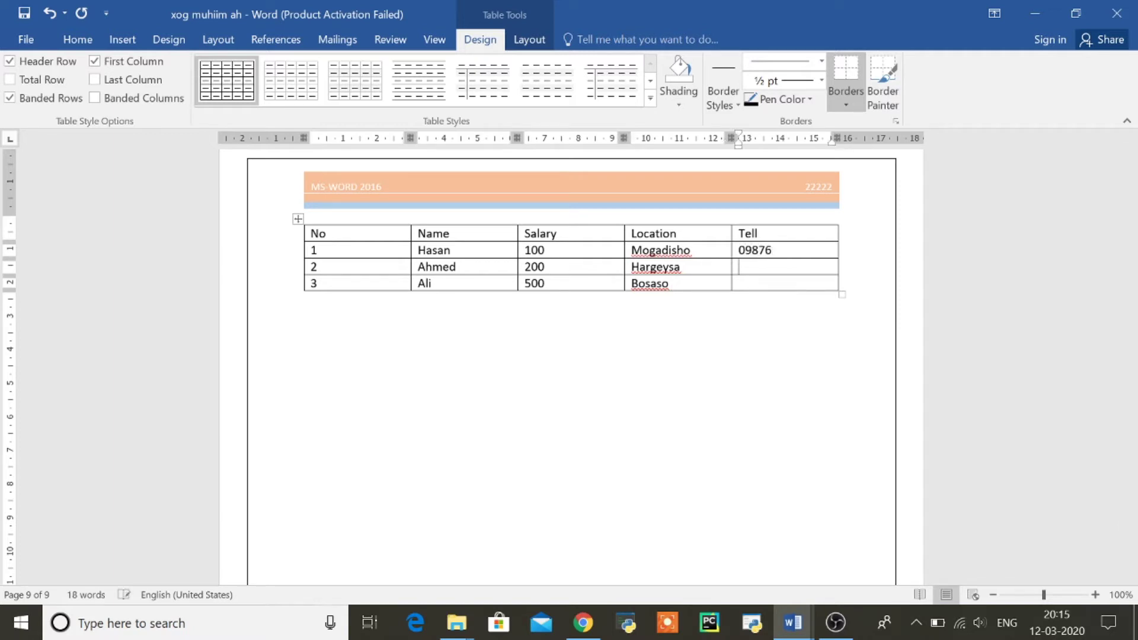
pyautogui.write('54321')
pyautogui.press('Down')
pyautogui.write('7')
pyautogui.write('907')
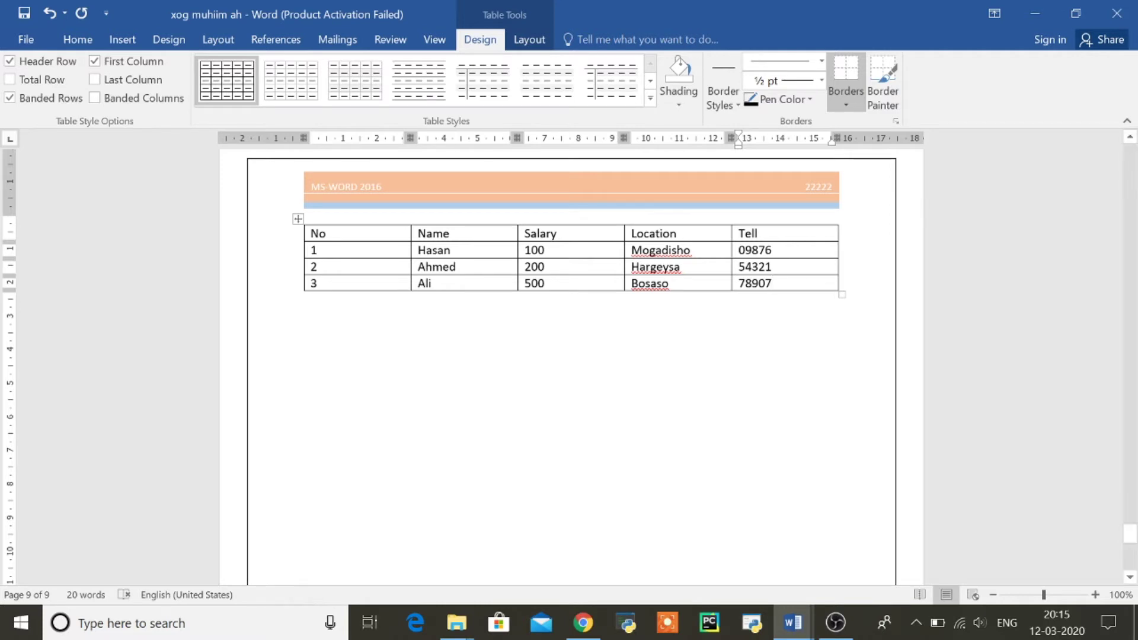
# Step: Review the instructions on changing the column width in the 2.MS-WORD document, then return to the xog muhiim ah document
pyautogui.moveTo(793, 622)
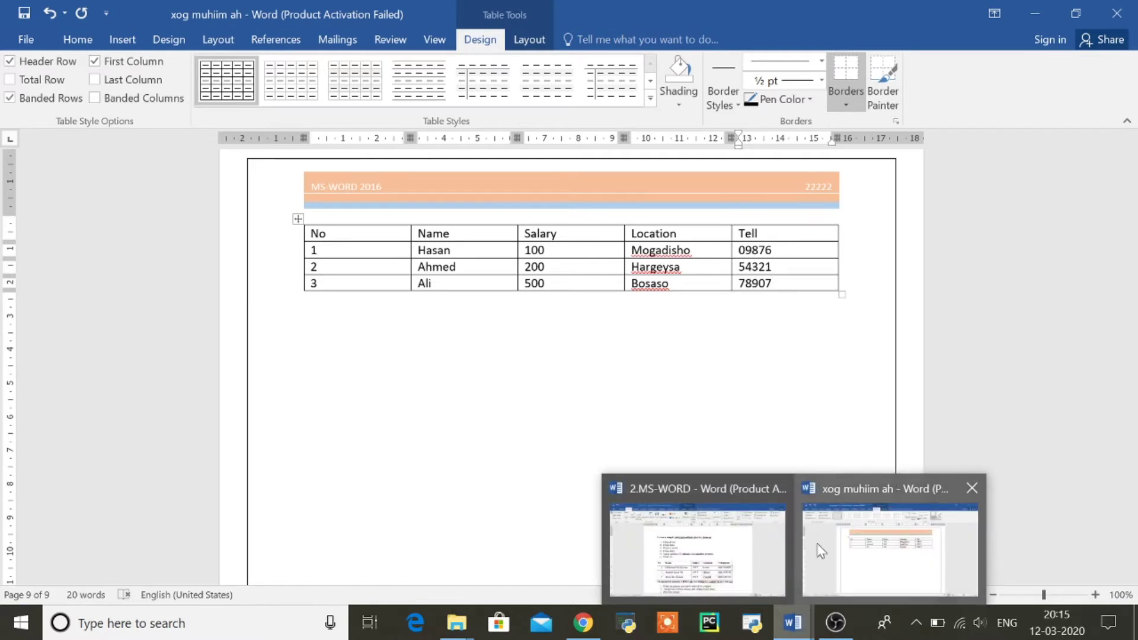
pyautogui.click(698, 549)
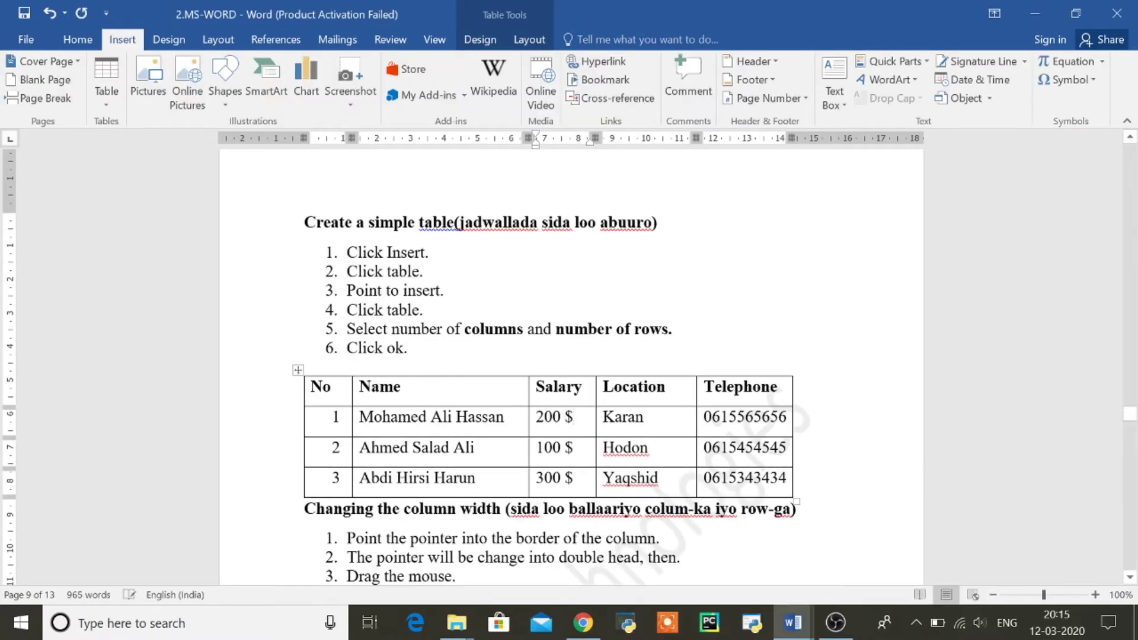
pyautogui.click(1131, 577)
pyautogui.scroll(-4, 1134, 578)
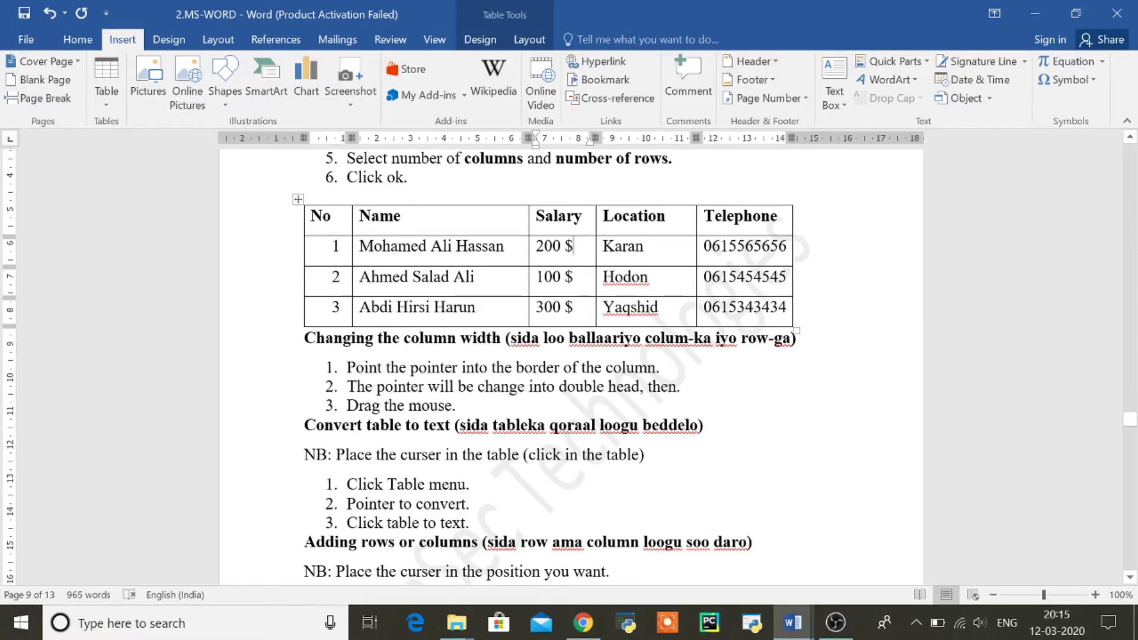
pyautogui.click(784, 619)
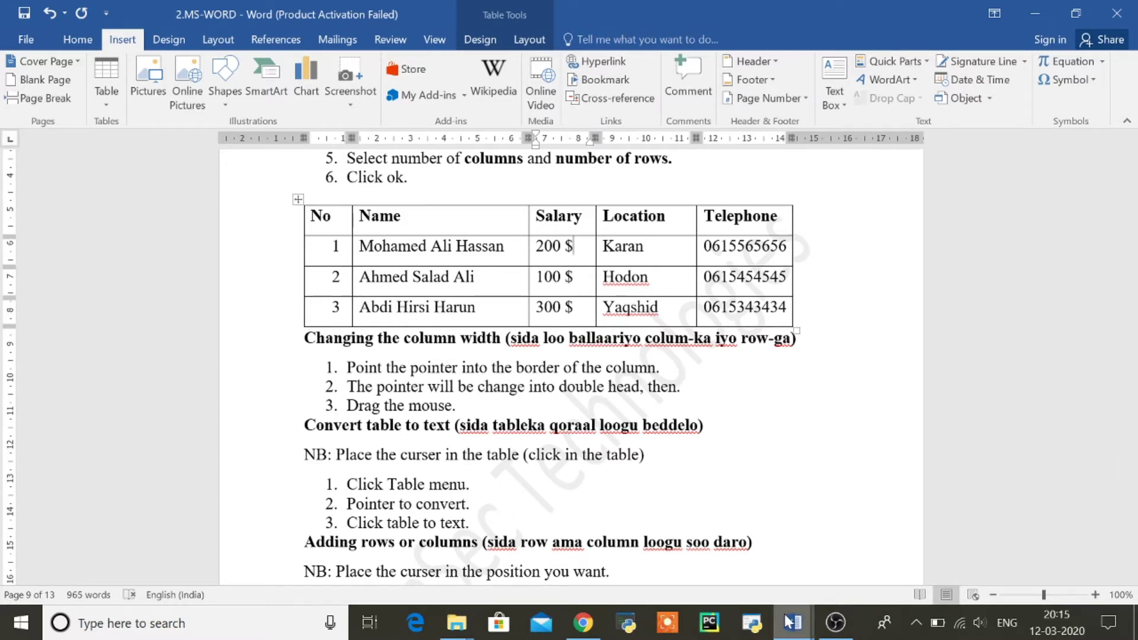
pyautogui.click(862, 563)
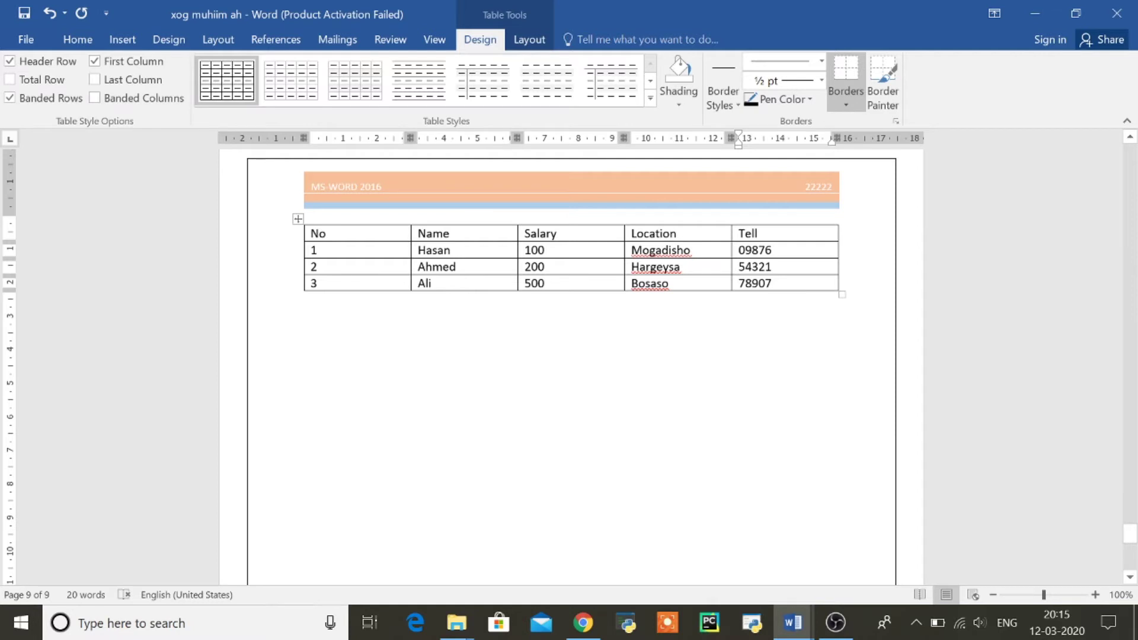
# Step: Extend the first data row's Name entry to the person's full name
pyautogui.click(453, 249)
pyautogui.write('m')
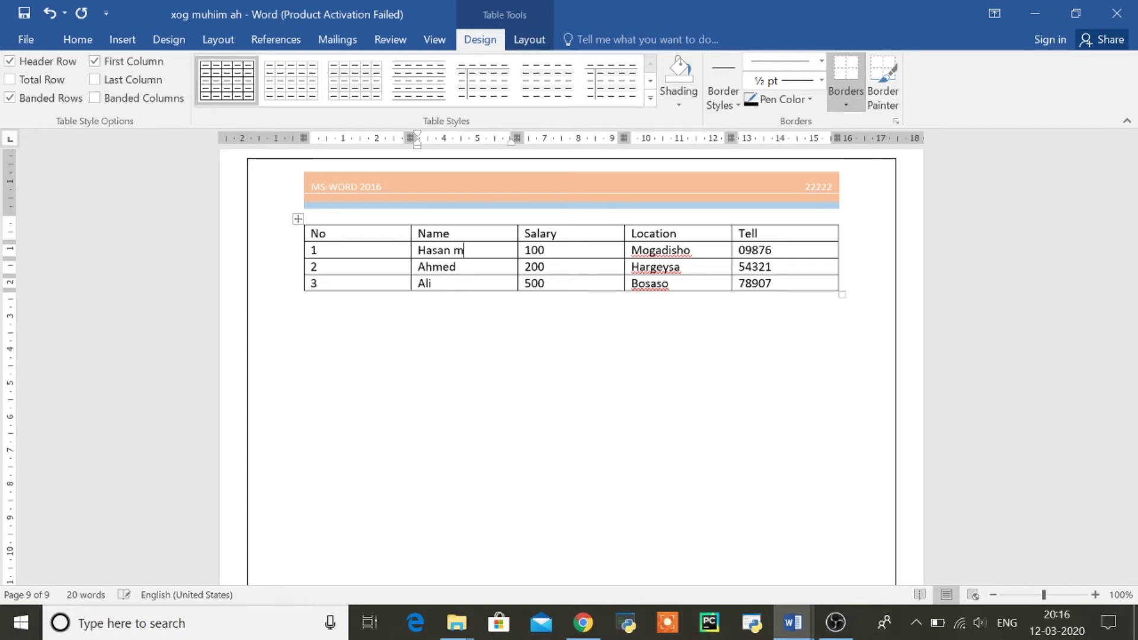
pyautogui.write('uuse abdi')
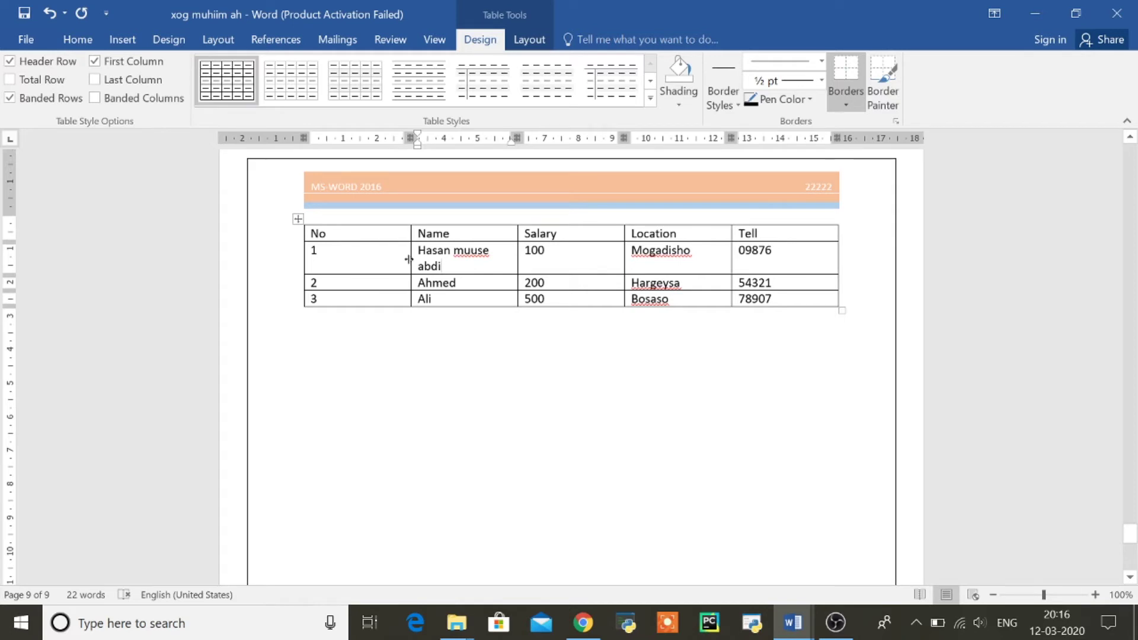
# Step: Narrow the No column to about 1 cm and the Tell column to about 1.4 cm, widening the neighbouring Name and Location columns
pyautogui.moveTo(409, 259); pyautogui.dragTo(341, 259)
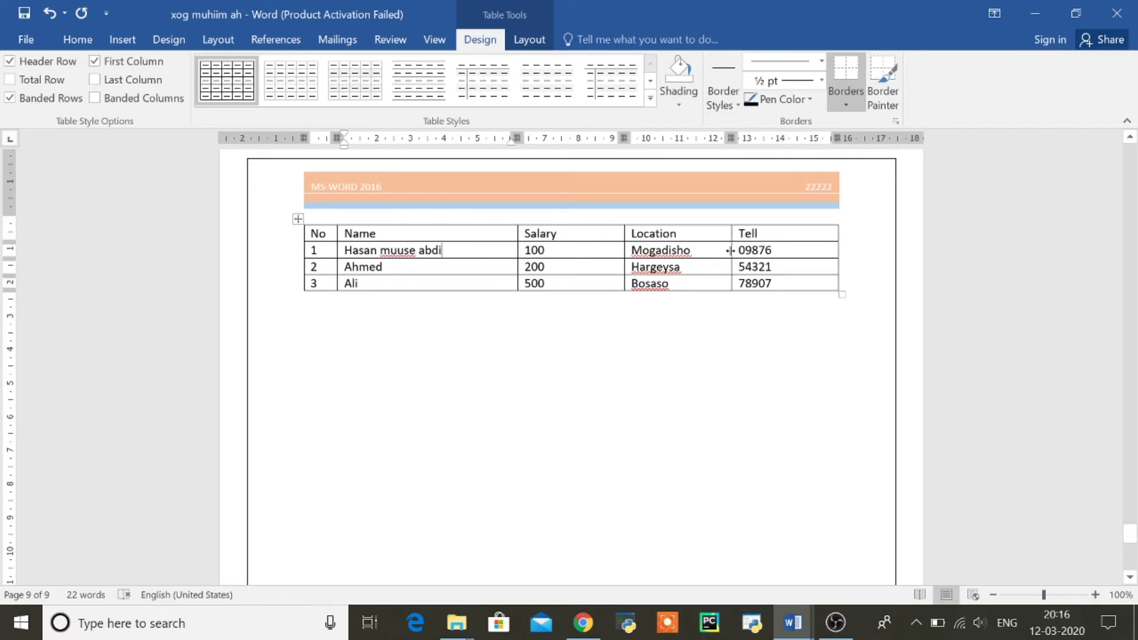
pyautogui.moveTo(730, 250); pyautogui.dragTo(792, 251)
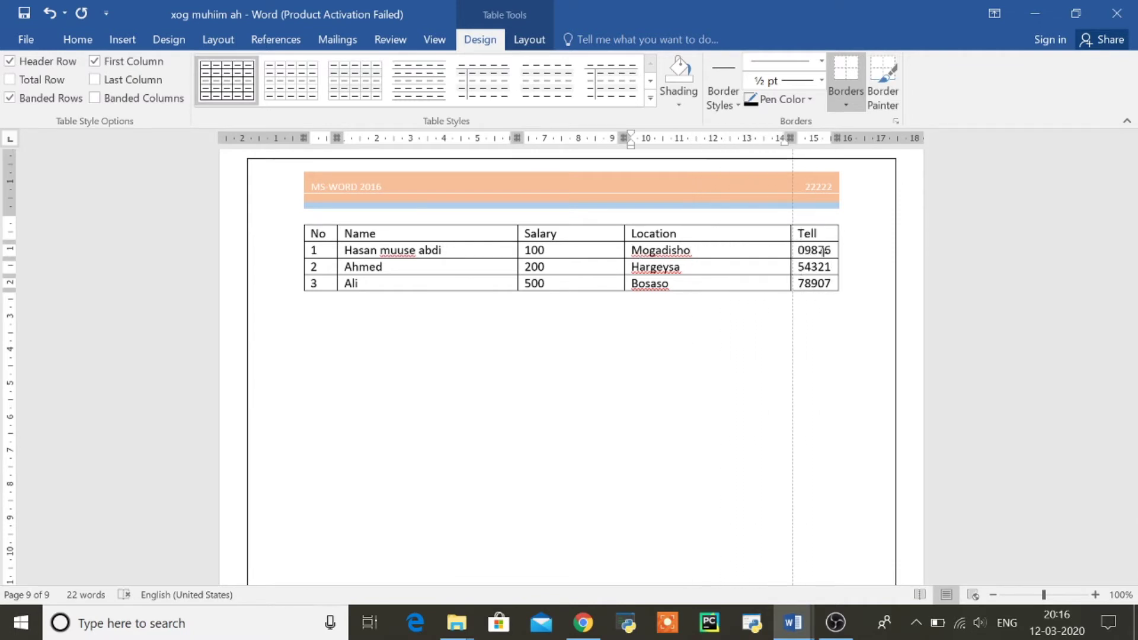
pyautogui.click(446, 250)
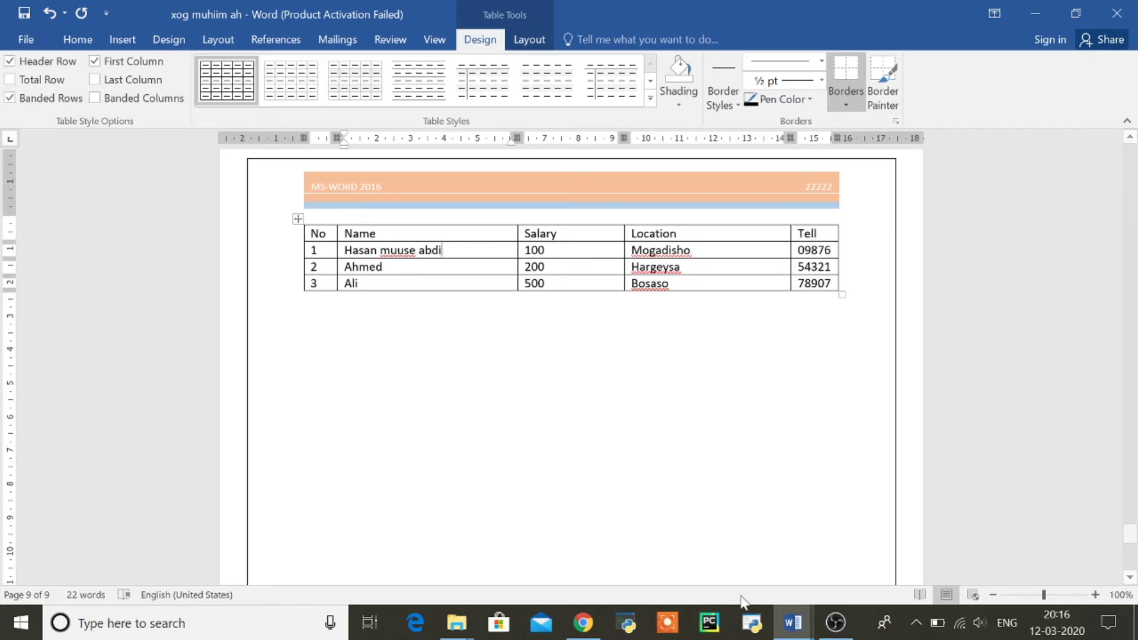
# Step: Increase the height of the table's last row and shrink it back to a single line
pyautogui.moveTo(796, 624)
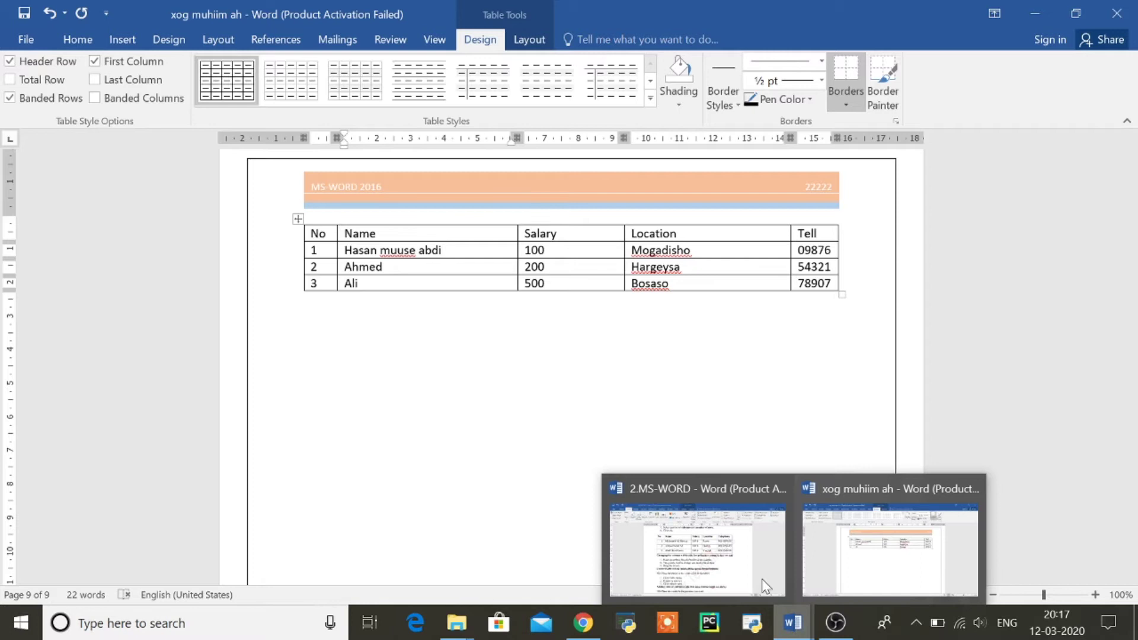
pyautogui.moveTo(451, 290); pyautogui.dragTo(452, 333)
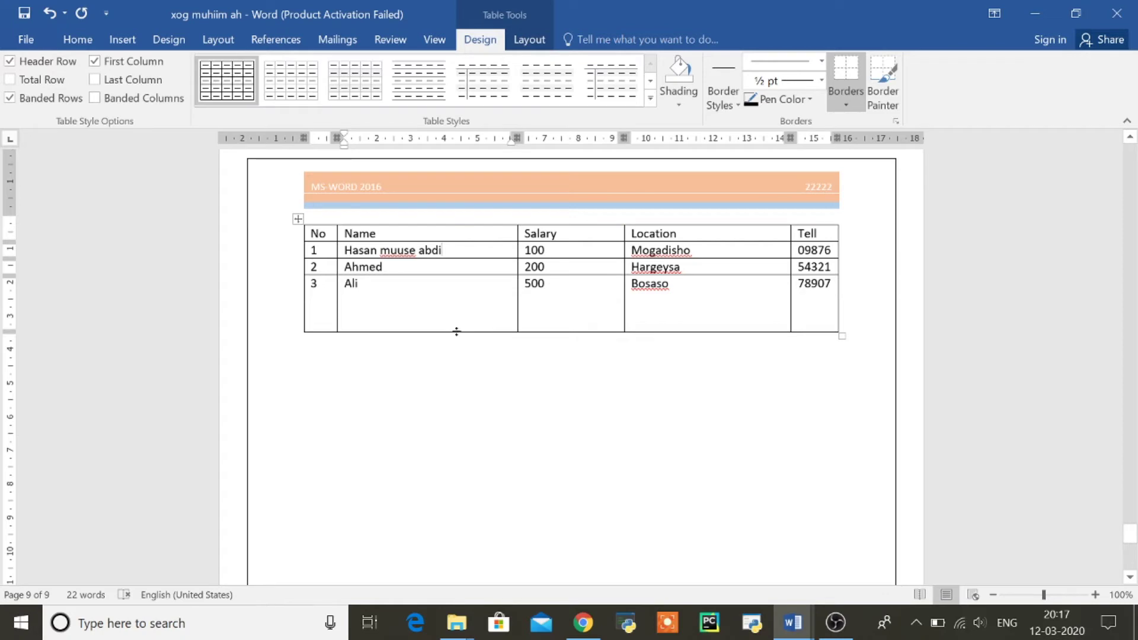
pyautogui.moveTo(456, 332); pyautogui.dragTo(445, 290)
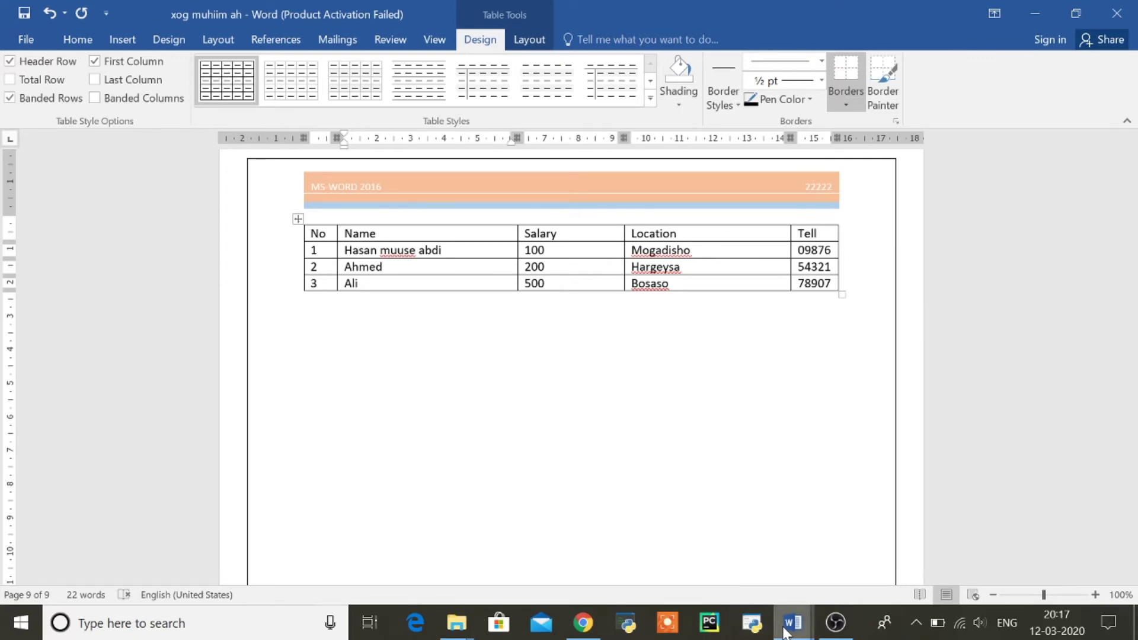
# Step: Review the instructions on converting a table to text in the 2.MS-WORD document, then return to the table document
pyautogui.moveTo(786, 632)
pyautogui.click(724, 569)
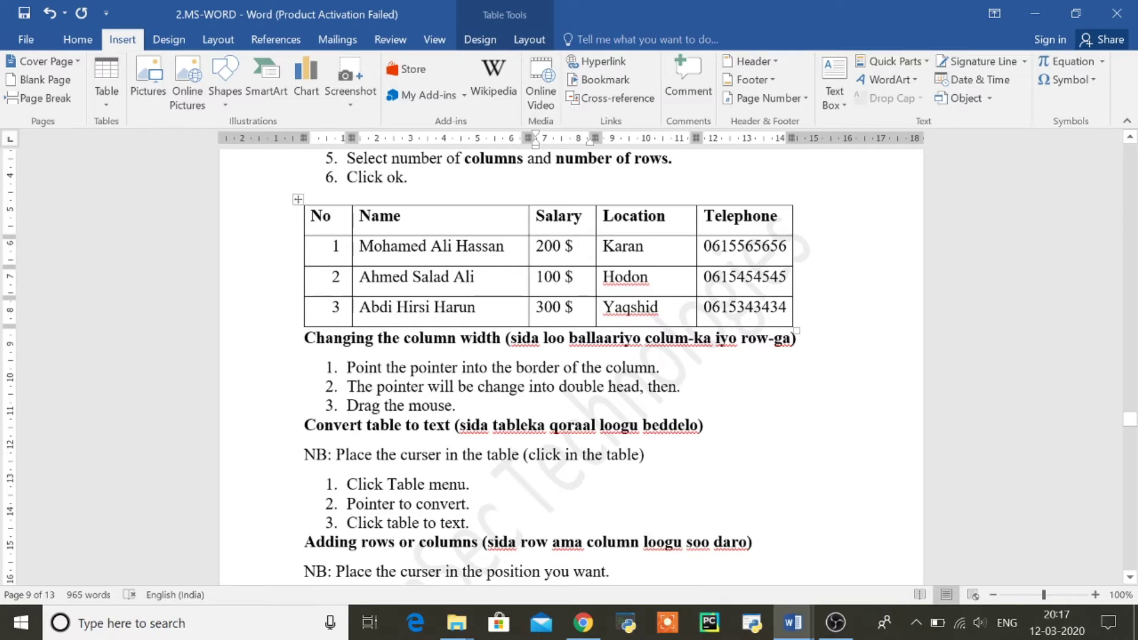
pyautogui.click(1022, 9)
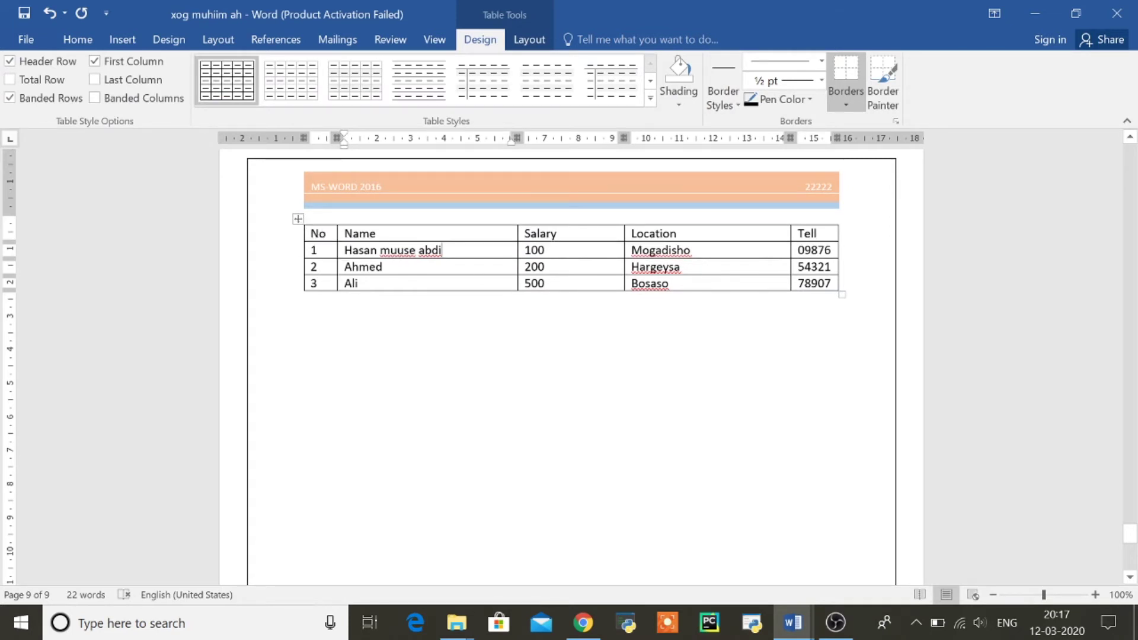
# Step: Select the whole table and apply Convert Text to Table with 1 column, automatic fixed column width and text separated at paragraphs
pyautogui.click(298, 220)
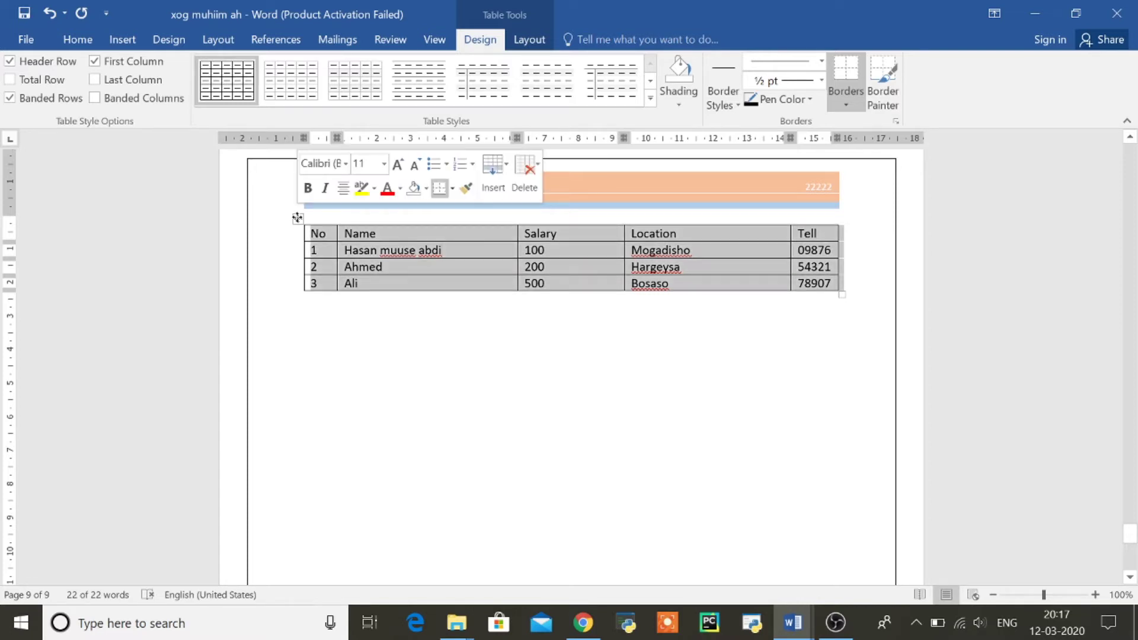
pyautogui.click(121, 40)
pyautogui.click(107, 101)
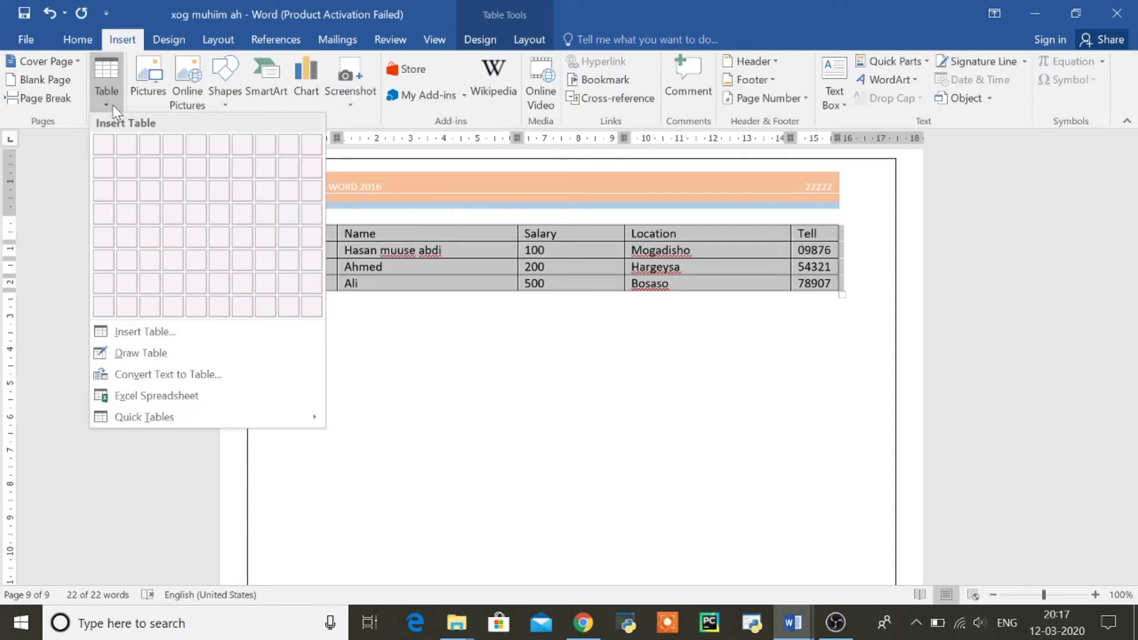
pyautogui.click(172, 375)
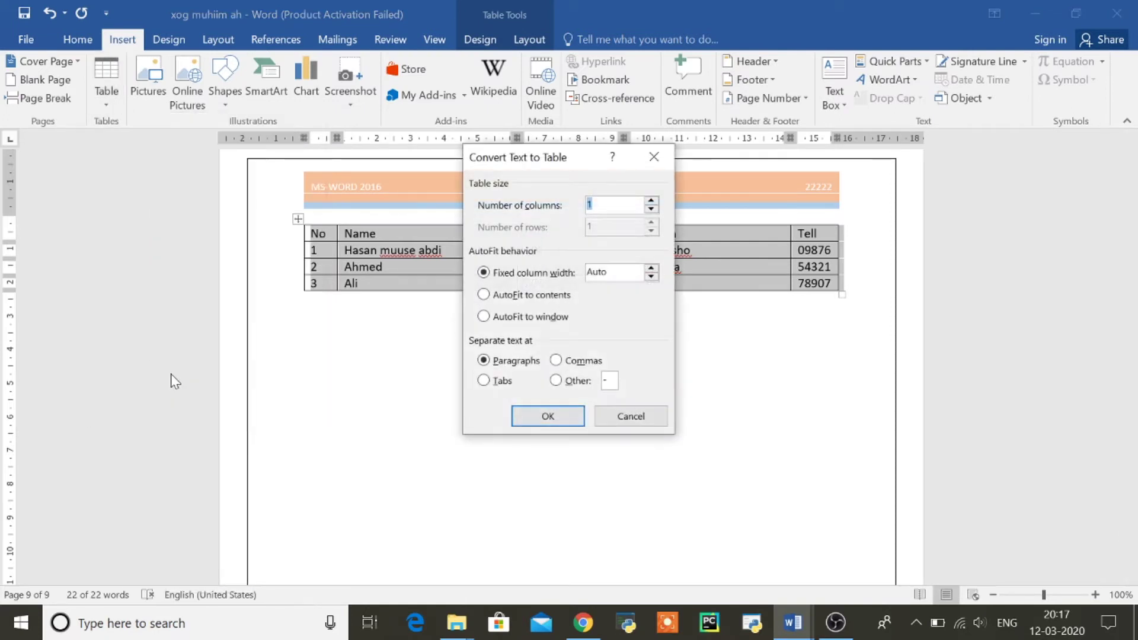
pyautogui.click(546, 419)
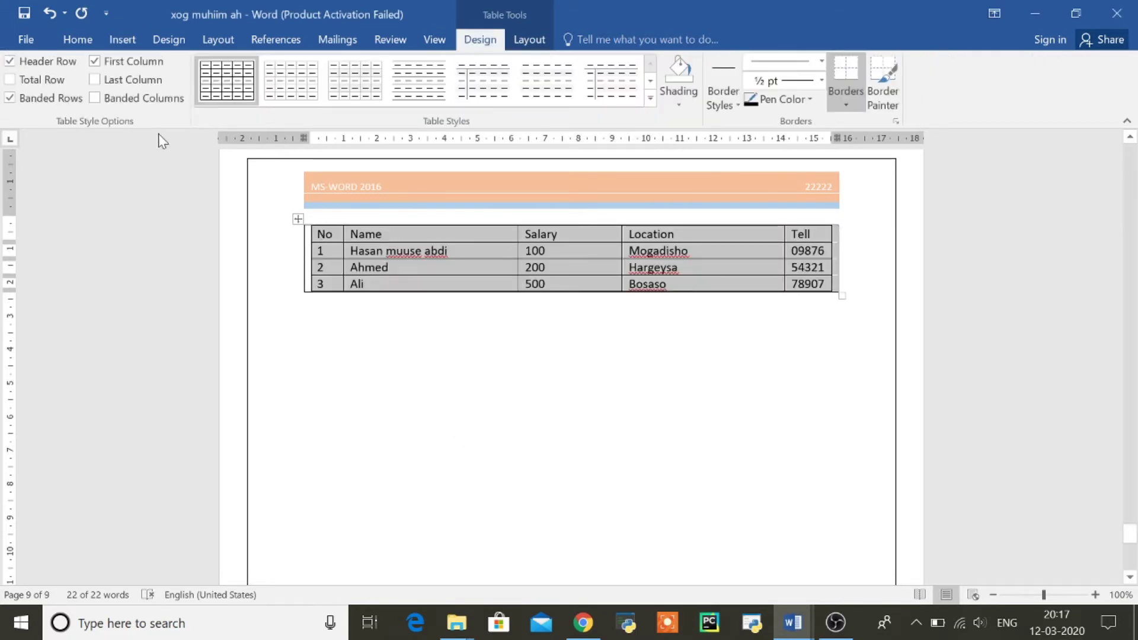
# Step: Apply Convert Text to Table a second time with the same 1-column settings, then deselect the table
pyautogui.click(123, 41)
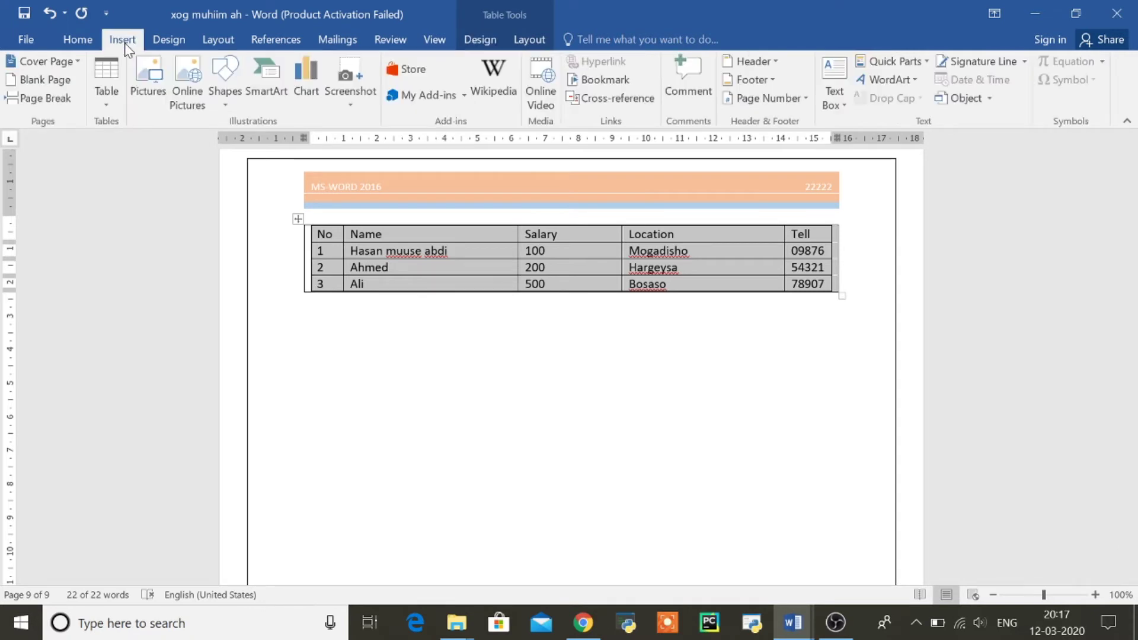
pyautogui.click(109, 104)
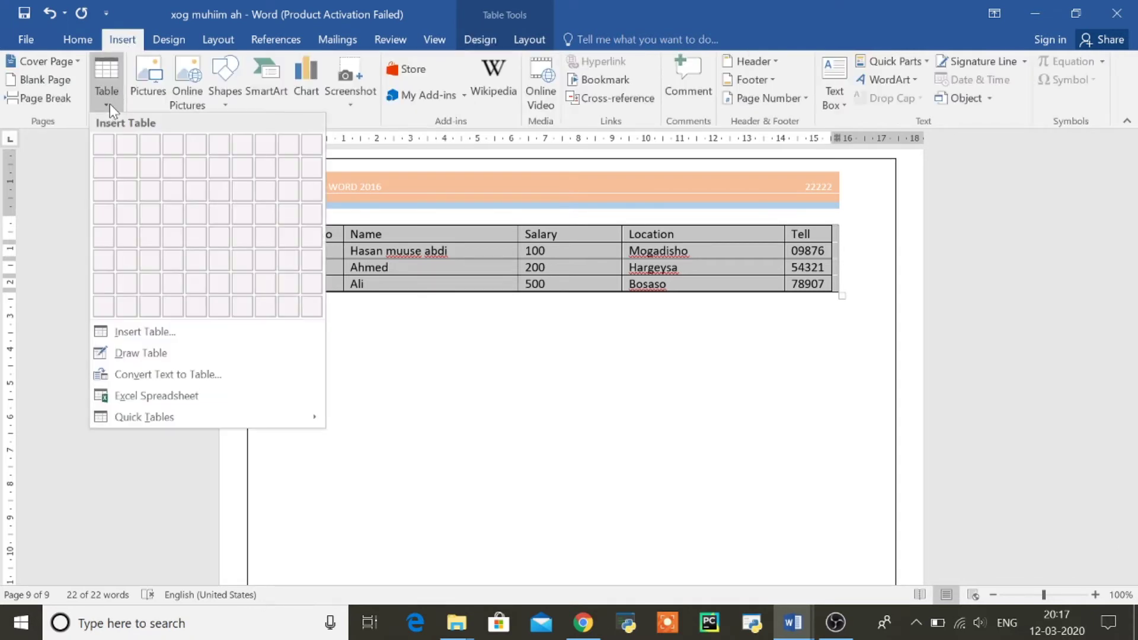
pyautogui.click(171, 375)
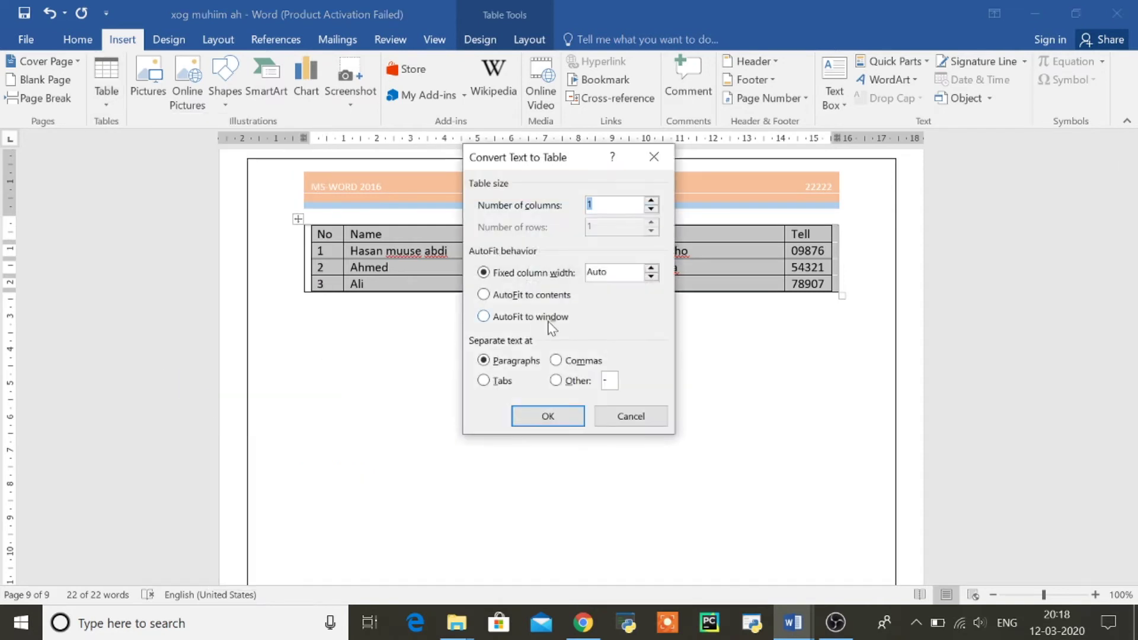
pyautogui.click(547, 419)
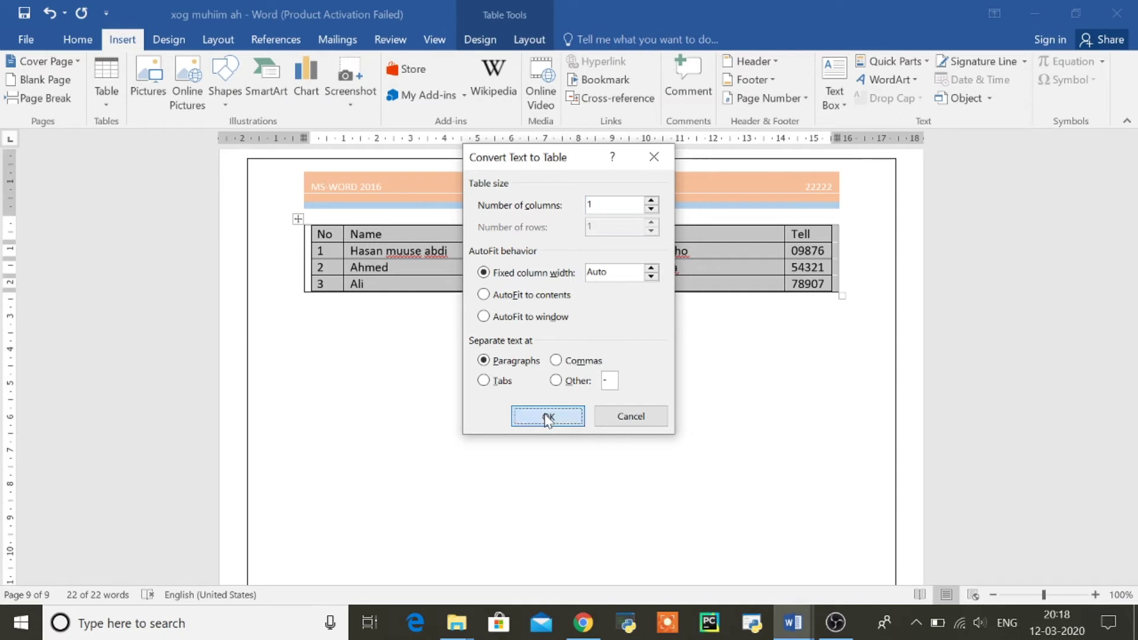
pyautogui.click(600, 268)
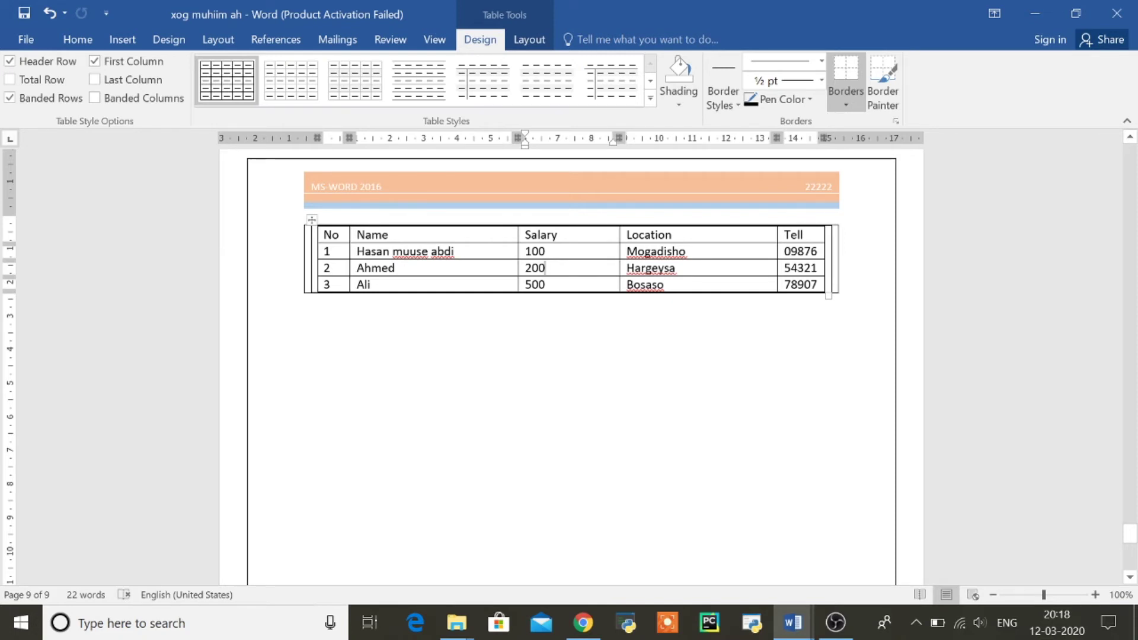
# Step: Add three lines of sample text below the table: JljDLJ, JNLKDSJLKND and JKLSNDLKND
pyautogui.click(376, 387)
pyautogui.write('jljDLJ')
pyautogui.press('Return')
pyautogui.write('JNLKDSJLKND')
pyautogui.press('Return')
pyautogui.write('JKLSNDLKND')
pyautogui.press('Return')
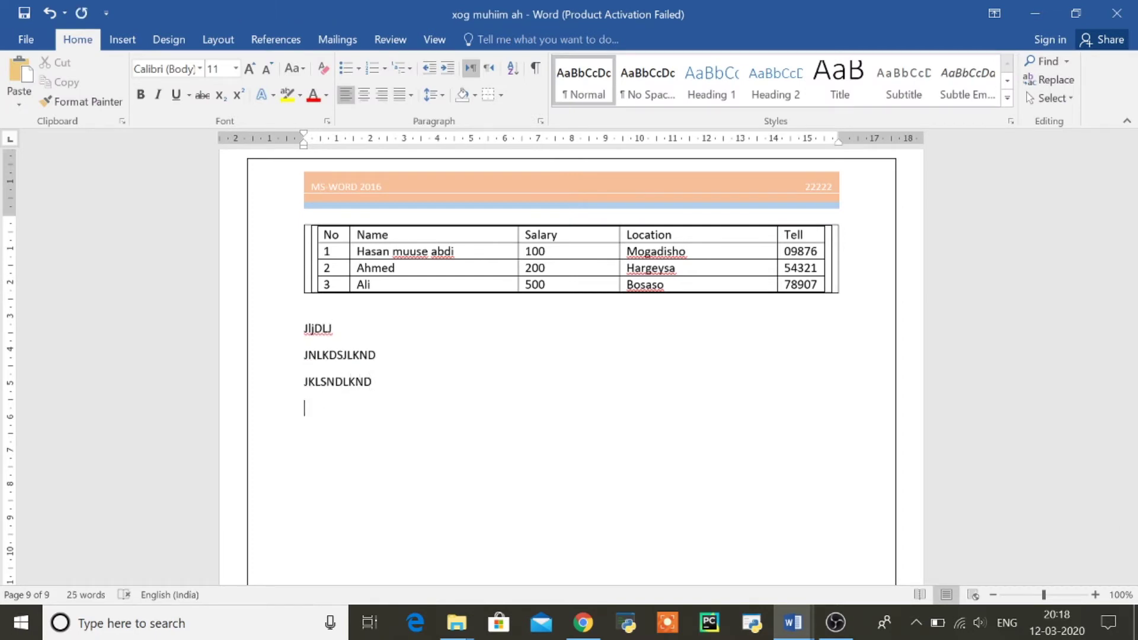
# Step: Convert the three sample text lines to a table with 1 column, automatic fixed column width and text separated at paragraphs
pyautogui.moveTo(253, 328); pyautogui.dragTo(266, 392)
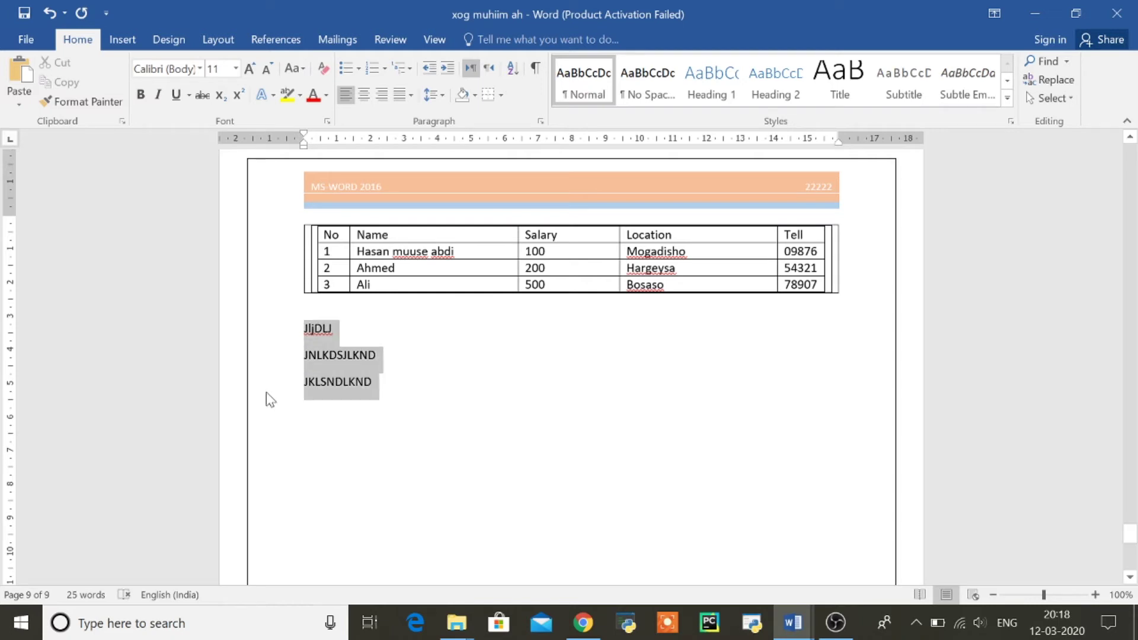
pyautogui.click(122, 42)
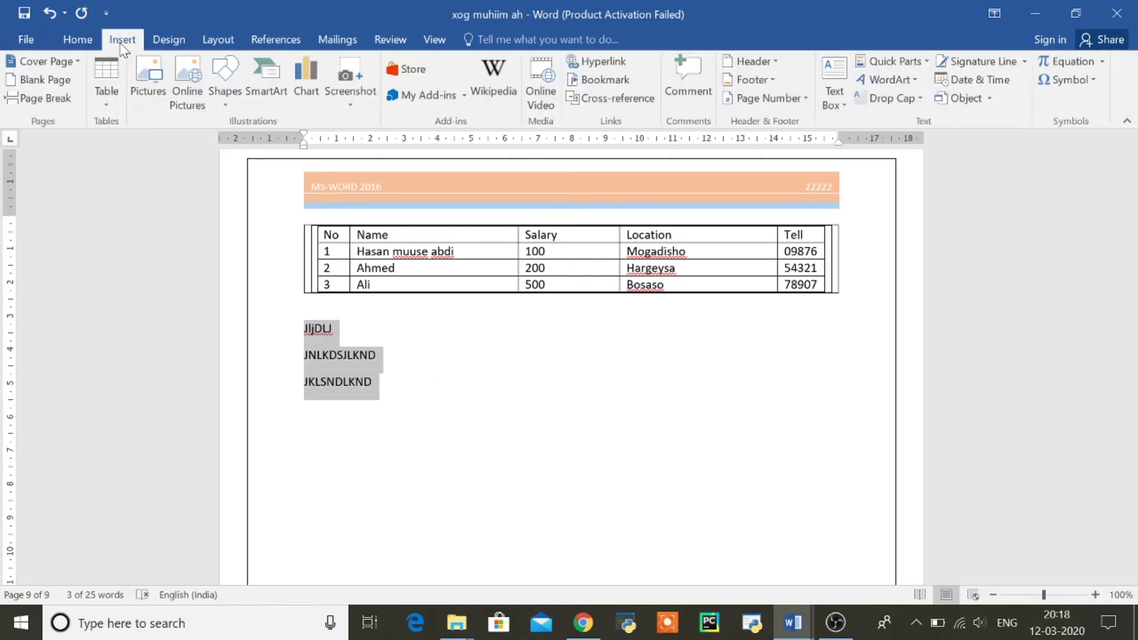
pyautogui.click(107, 105)
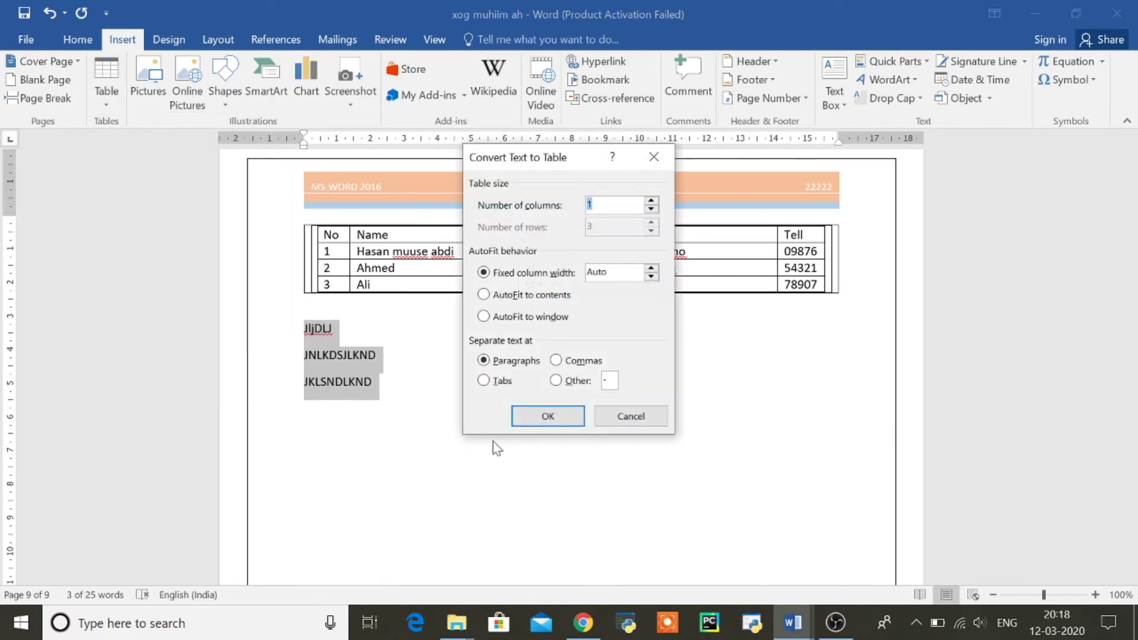
pyautogui.click(516, 413)
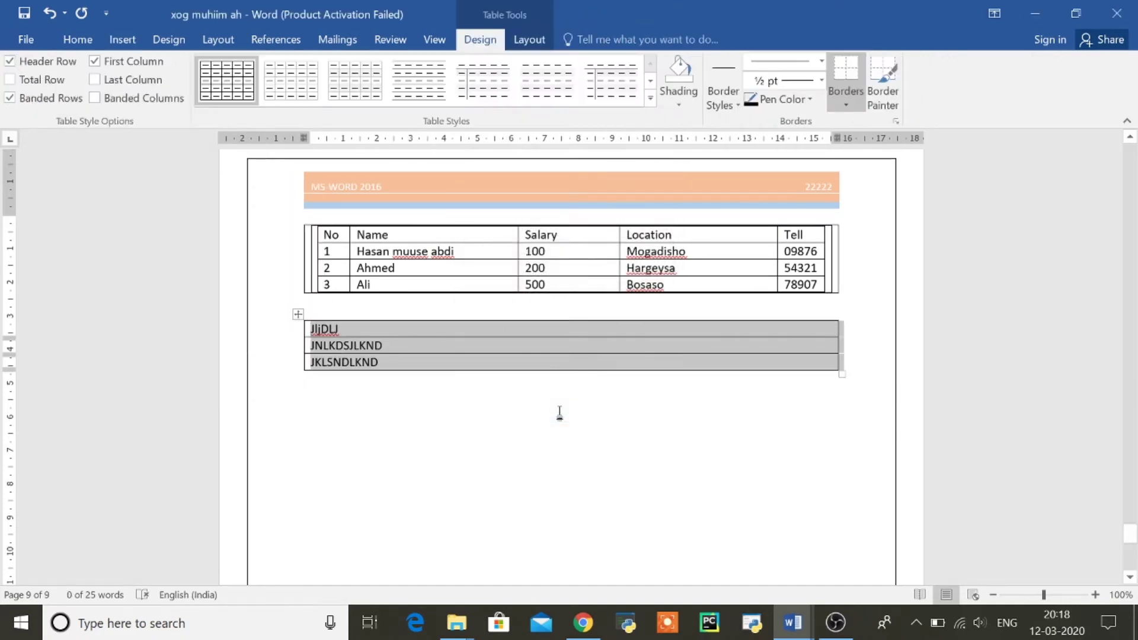
pyautogui.click(474, 346)
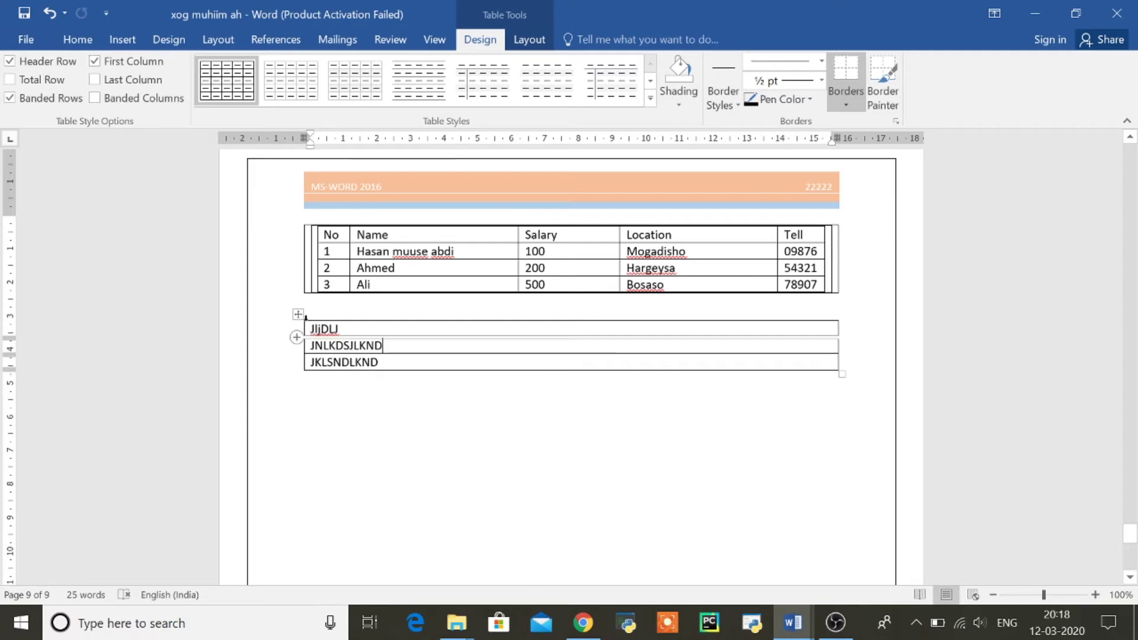
pyautogui.click(297, 315)
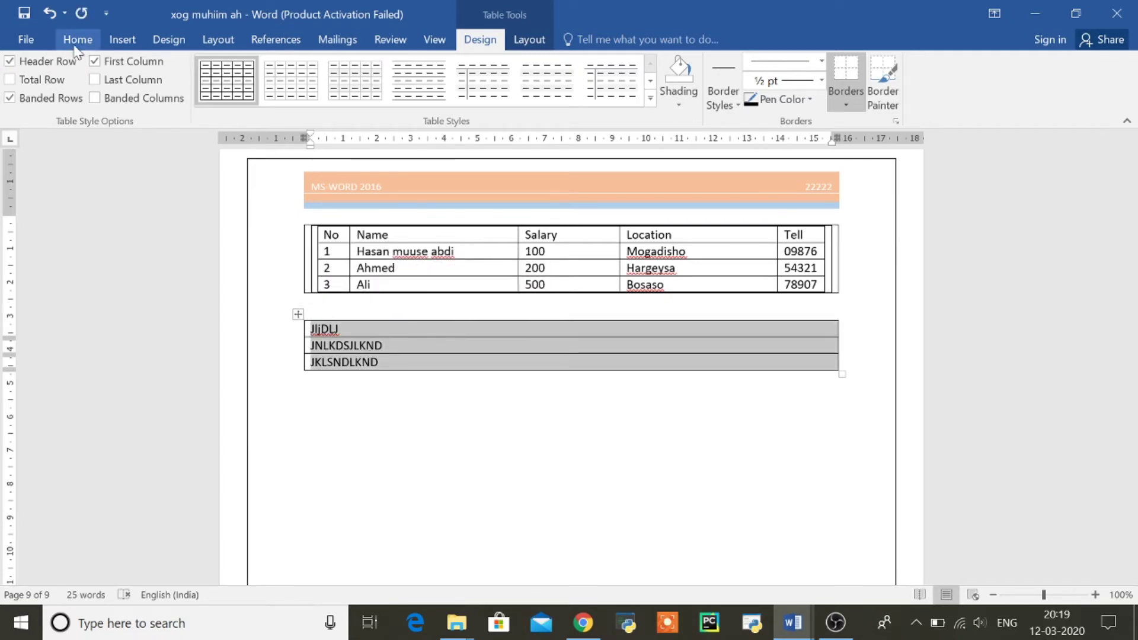
pyautogui.click(125, 41)
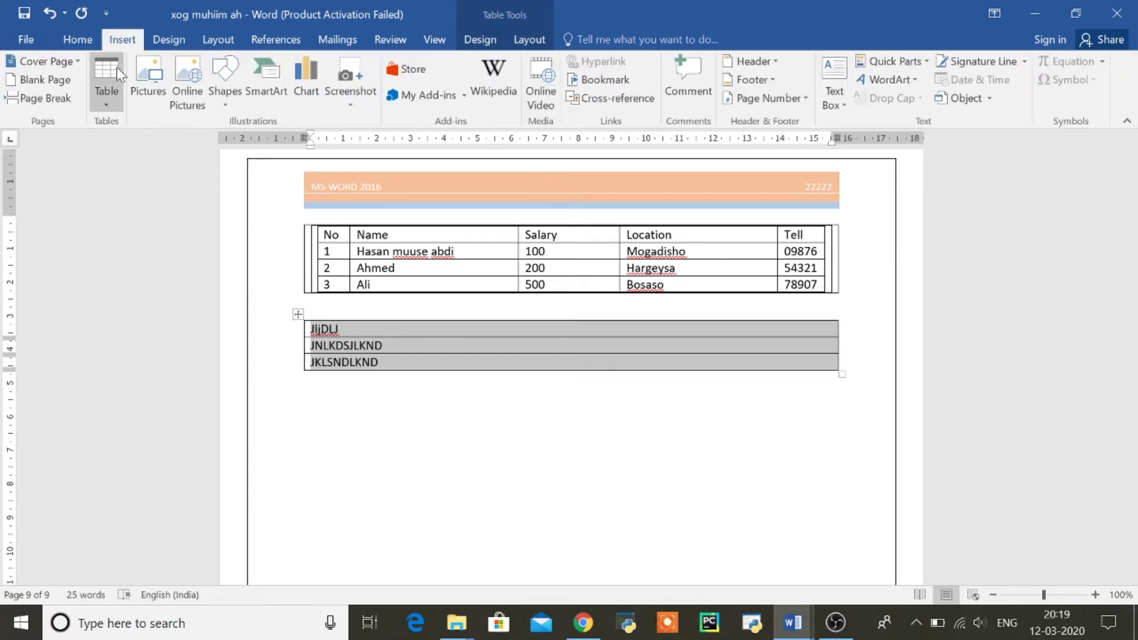
pyautogui.click(105, 94)
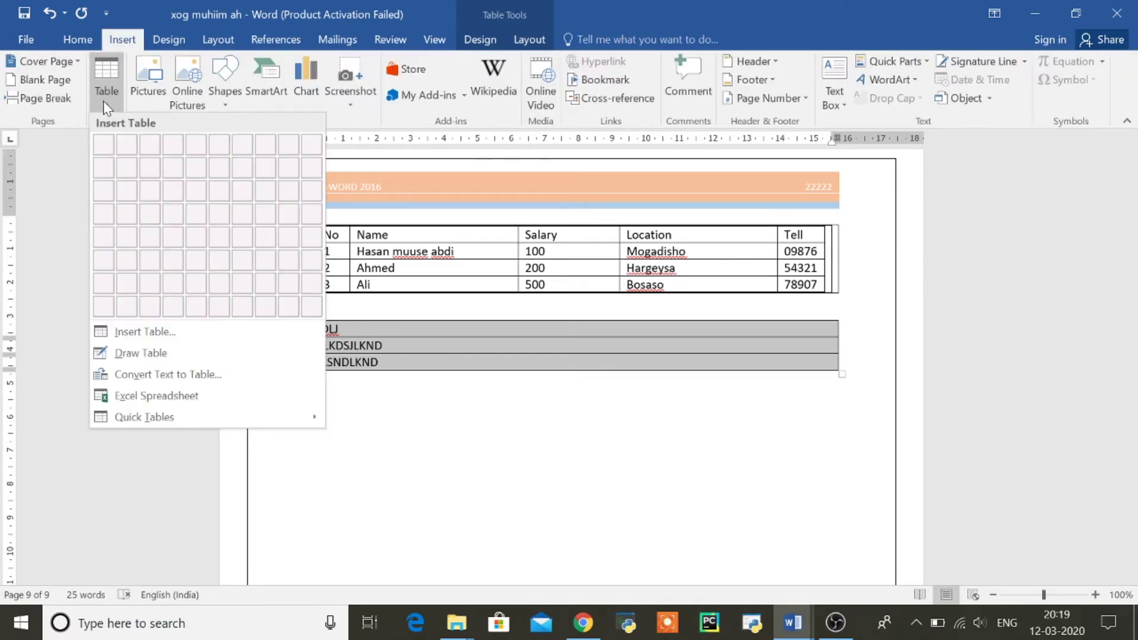
pyautogui.click(600, 317)
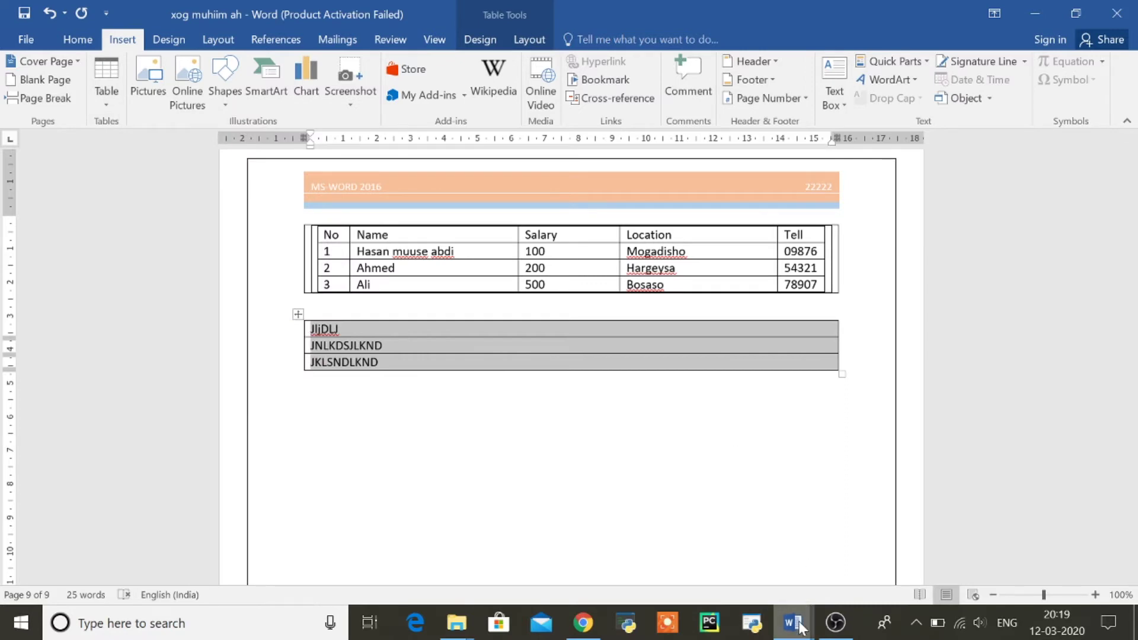
# Step: Review the instructions on adding rows or columns in the 2.MS-WORD document, then return to the xog muhiim ah document
pyautogui.moveTo(792, 621)
pyautogui.click(746, 590)
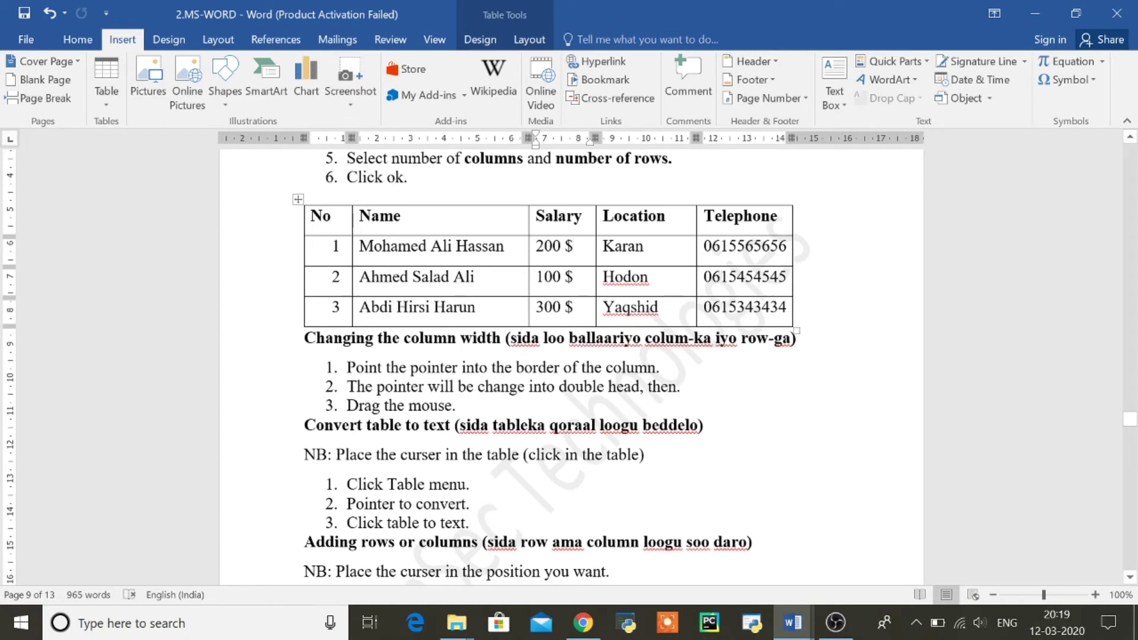
pyautogui.click(1131, 578)
pyautogui.click(1131, 578)
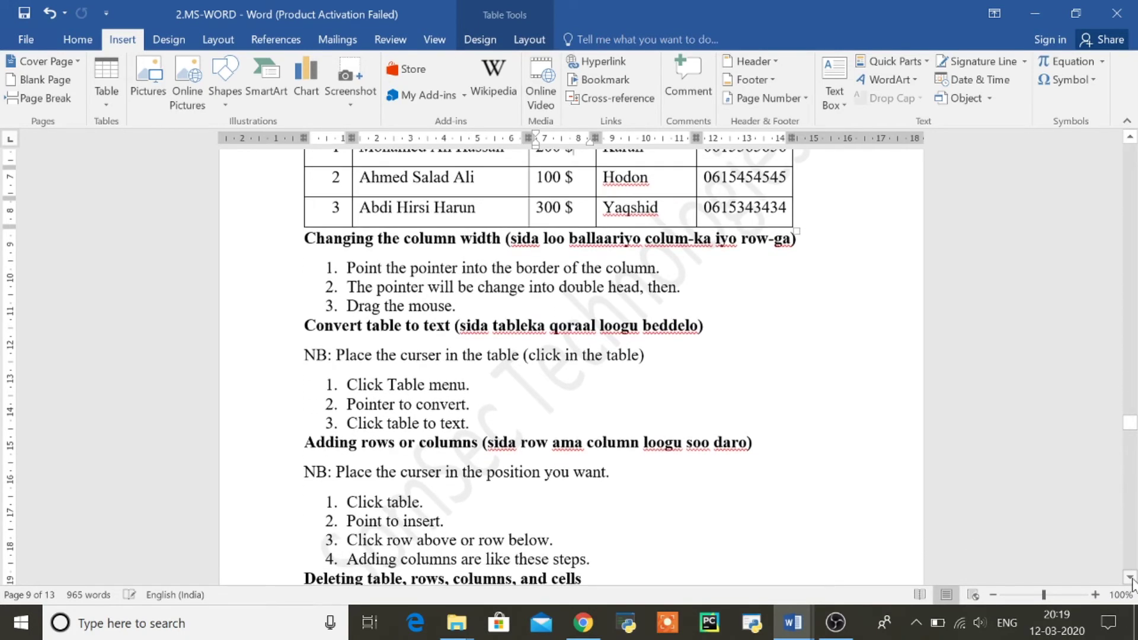
pyautogui.click(1131, 578)
pyautogui.click(1131, 578)
pyautogui.click(1131, 577)
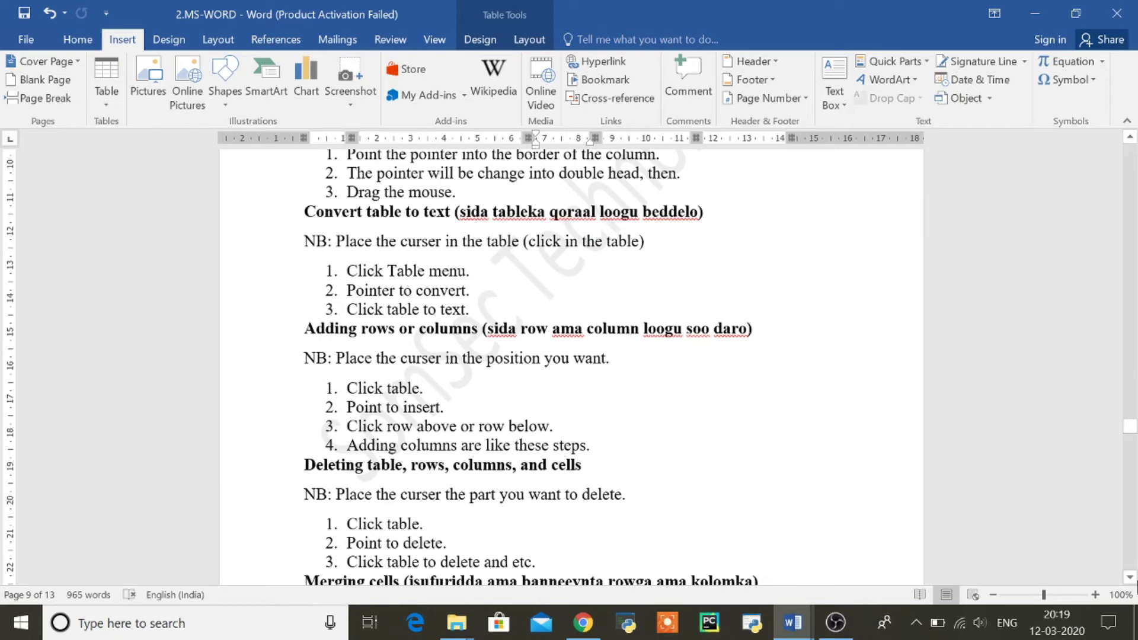
pyautogui.click(1130, 577)
pyautogui.click(1130, 579)
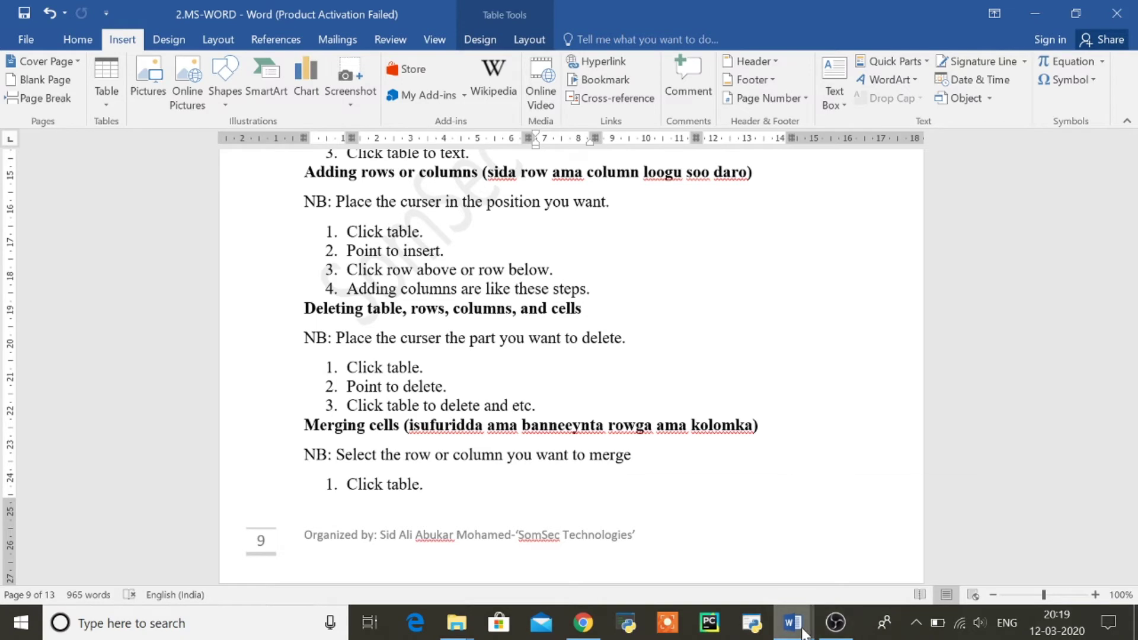
pyautogui.moveTo(809, 632)
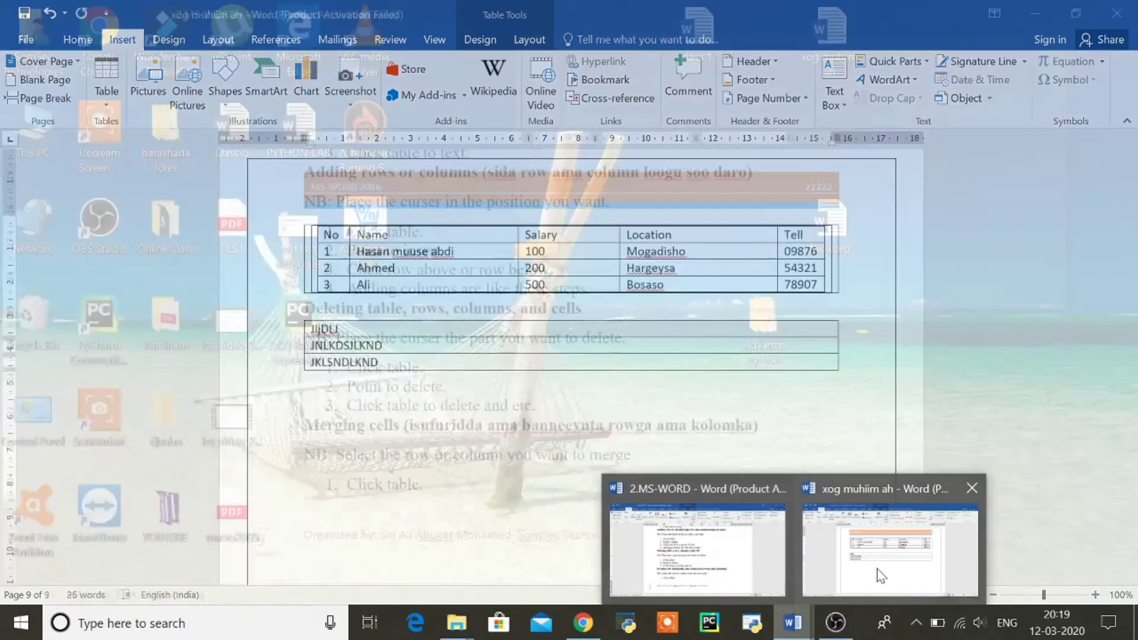
pyautogui.click(882, 575)
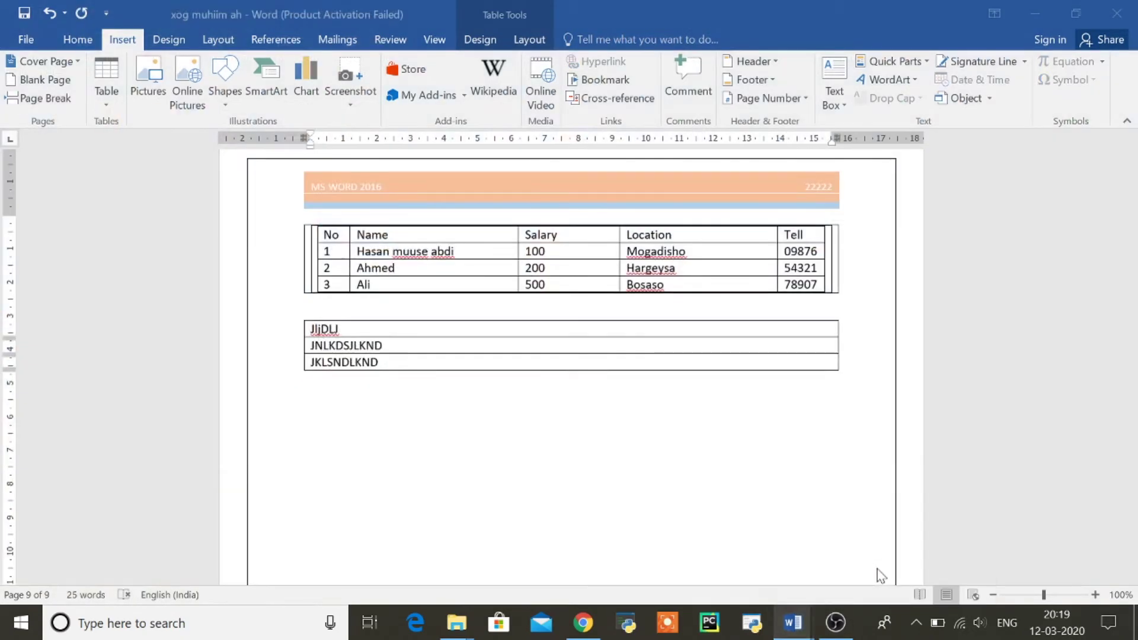
# Step: Insert a new row below row 3 at the end of the employee table
pyautogui.click(579, 348)
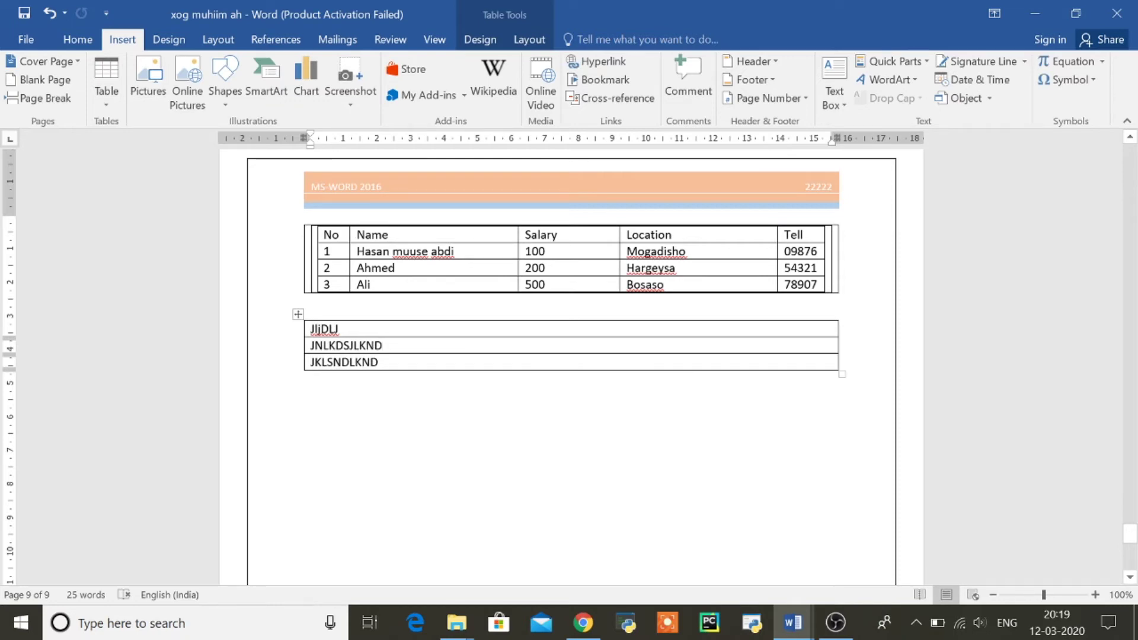
pyautogui.doubleClick(255, 290)
pyautogui.click(257, 304)
pyautogui.doubleClick(281, 293)
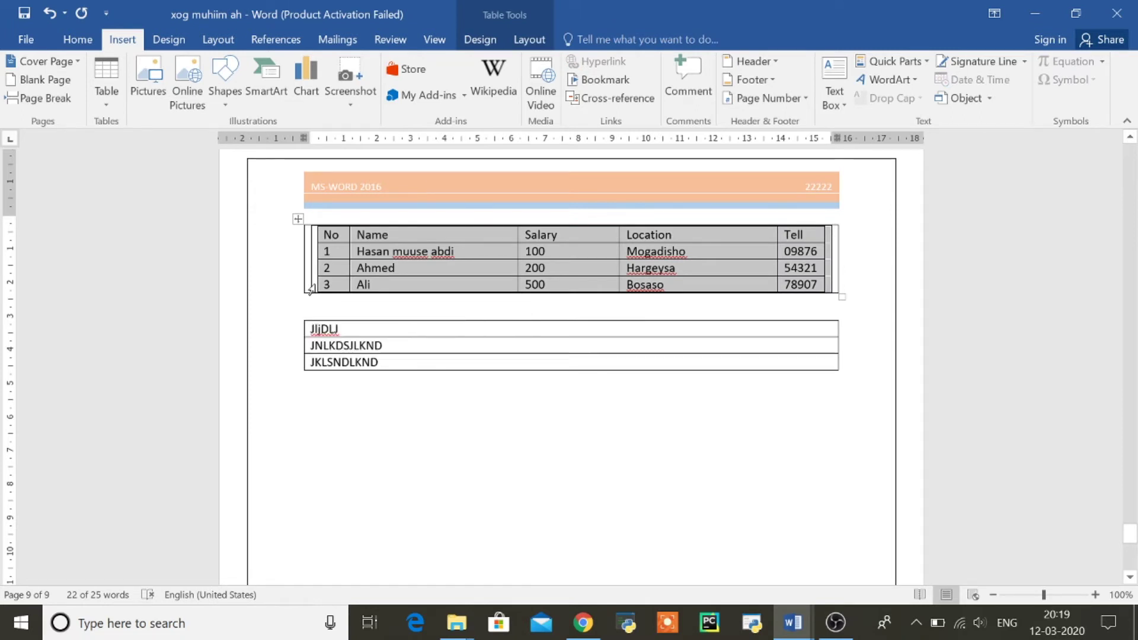
pyautogui.click(310, 289)
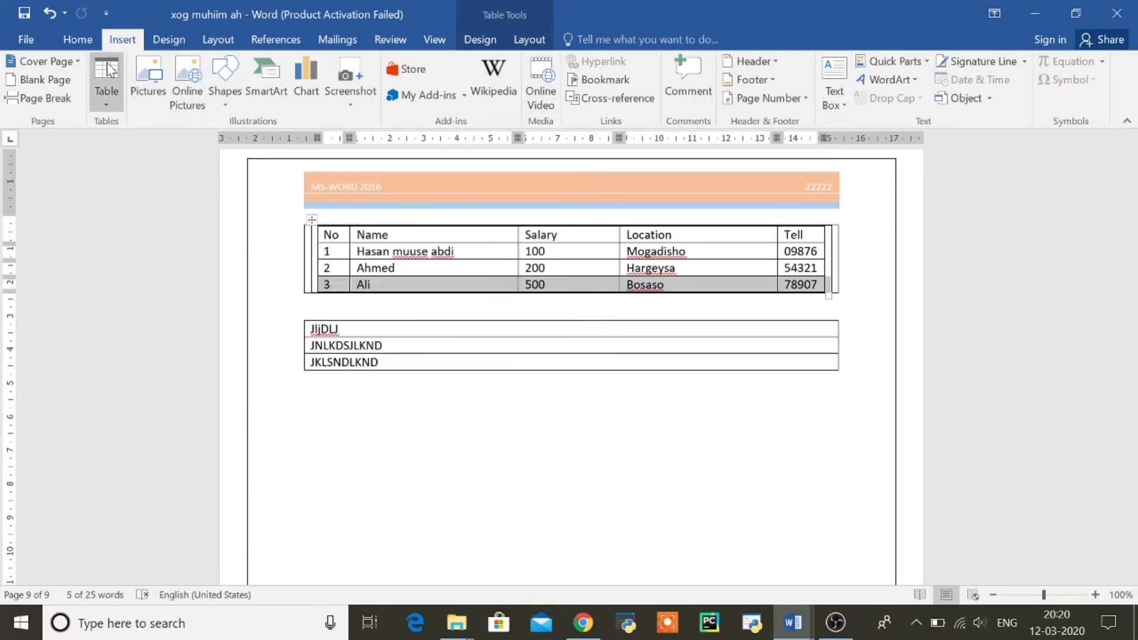
pyautogui.click(105, 109)
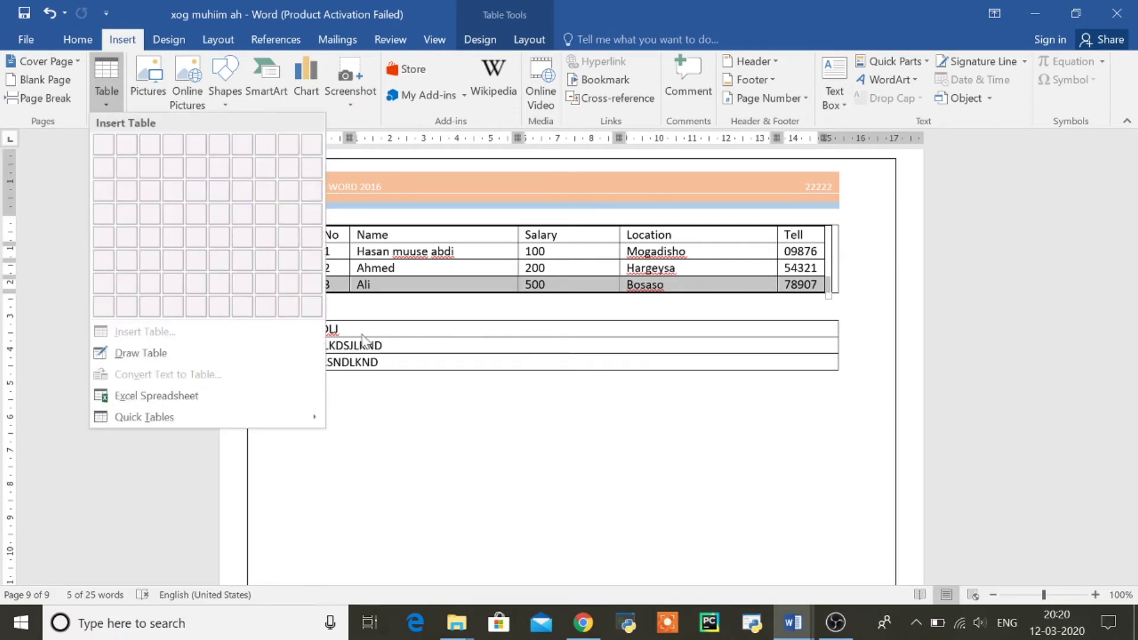
pyautogui.rightClick(571, 284)
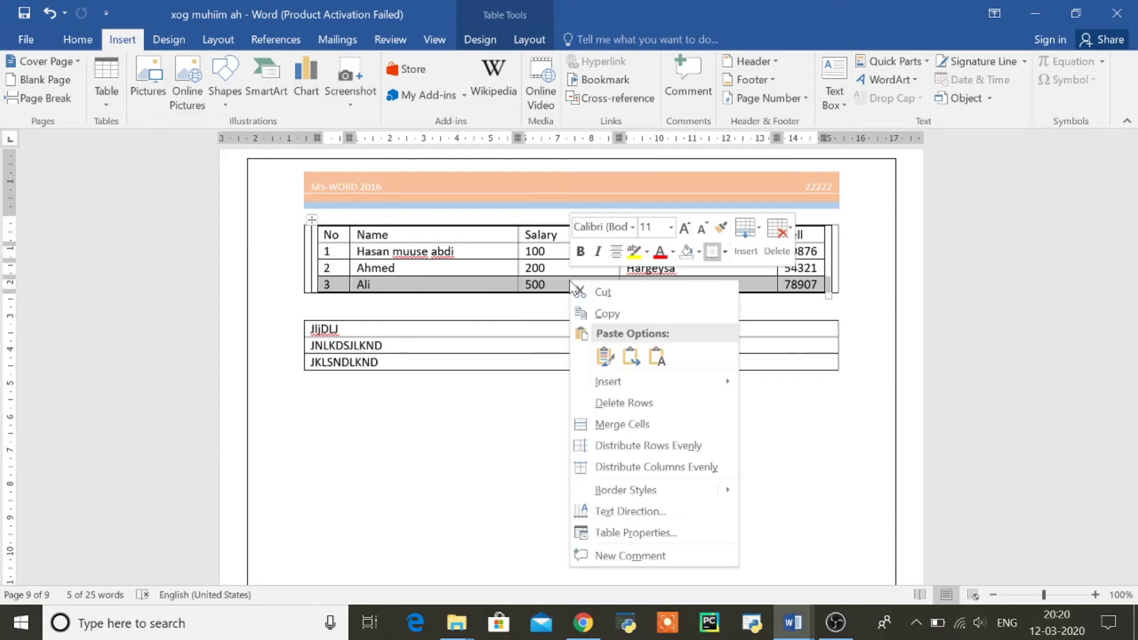
pyautogui.moveTo(643, 388)
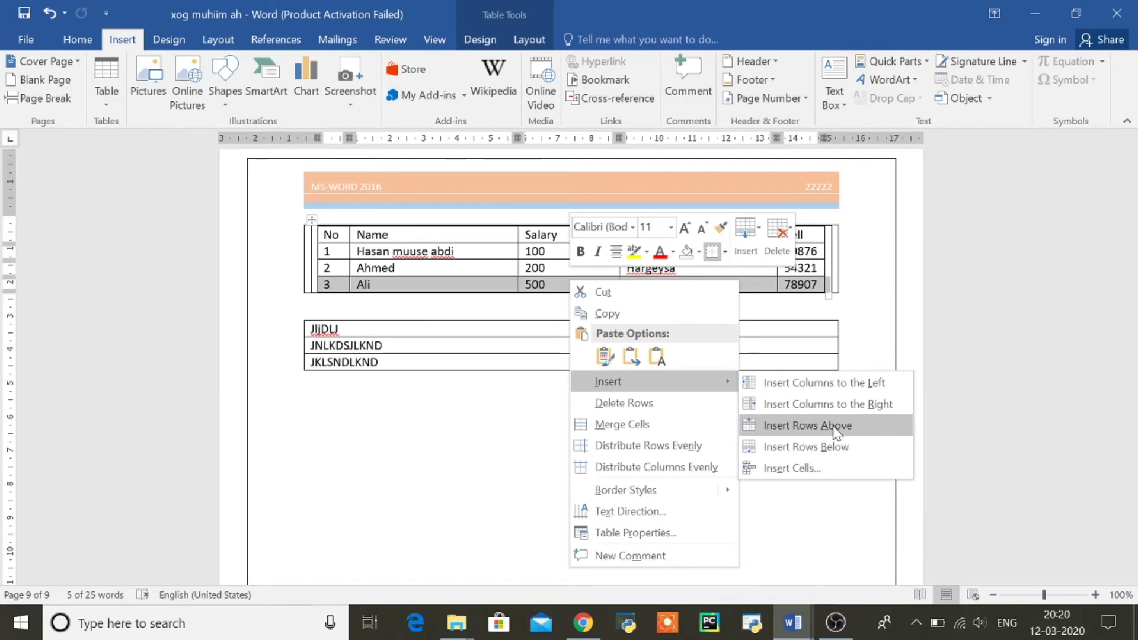
pyautogui.click(809, 447)
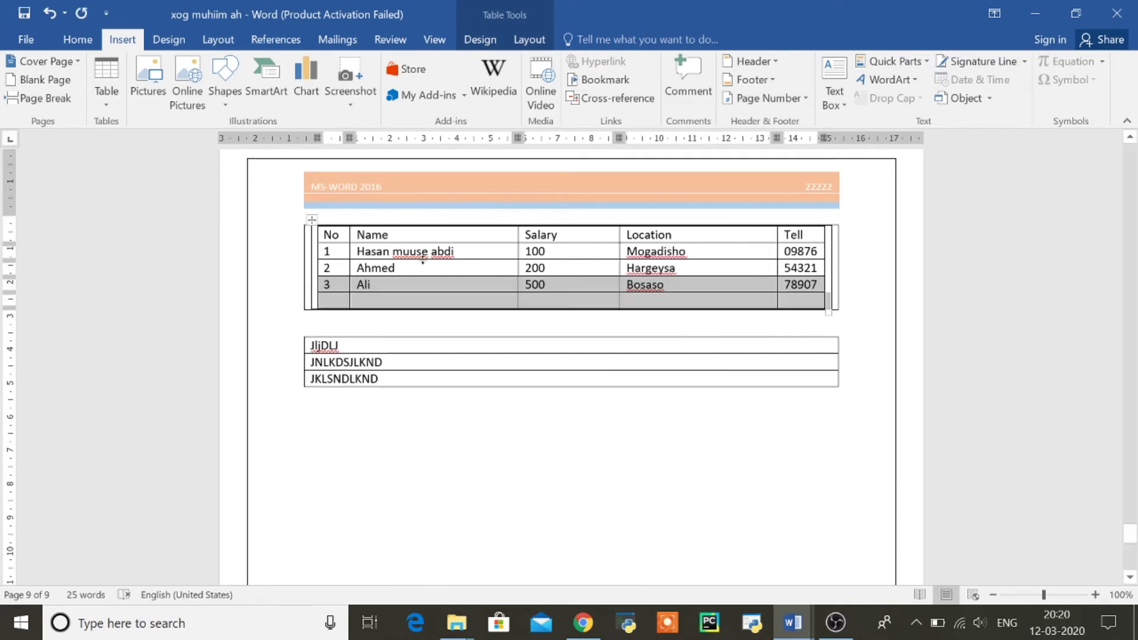
# Step: Fill the new row with No 4, the employee's name, salary 10000, location JIGJIGA and the telephone number
pyautogui.click(325, 301)
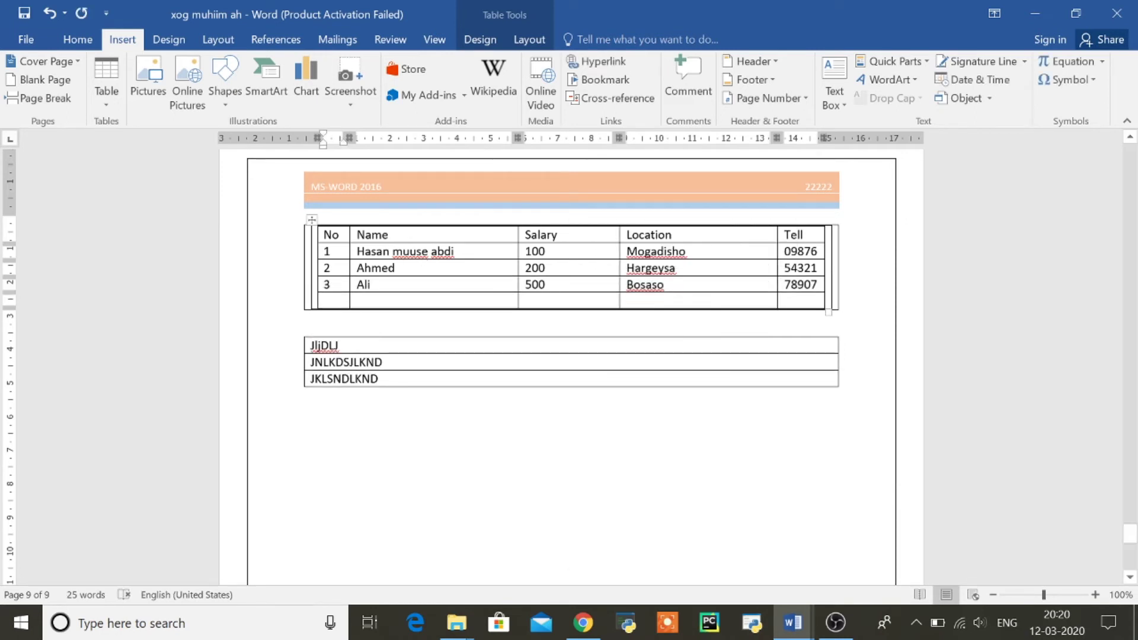
pyautogui.write('4')
pyautogui.click(390, 301)
pyautogui.write('ABDI')
pyautogui.press('Tab')
pyautogui.write('10000')
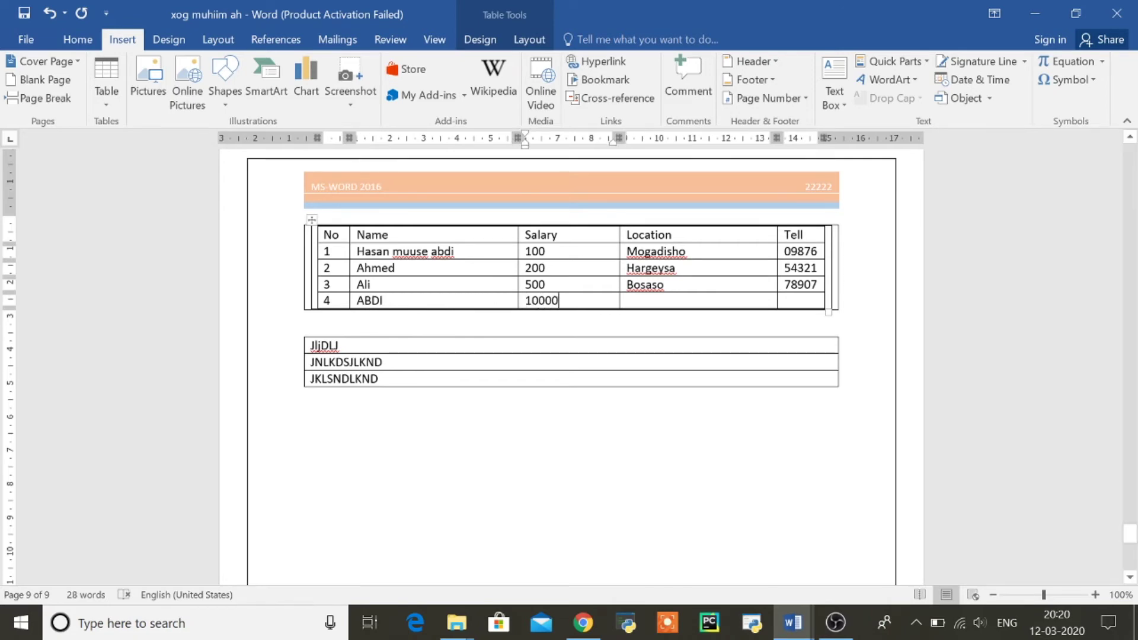
pyautogui.click(697, 302)
pyautogui.write('JIG')
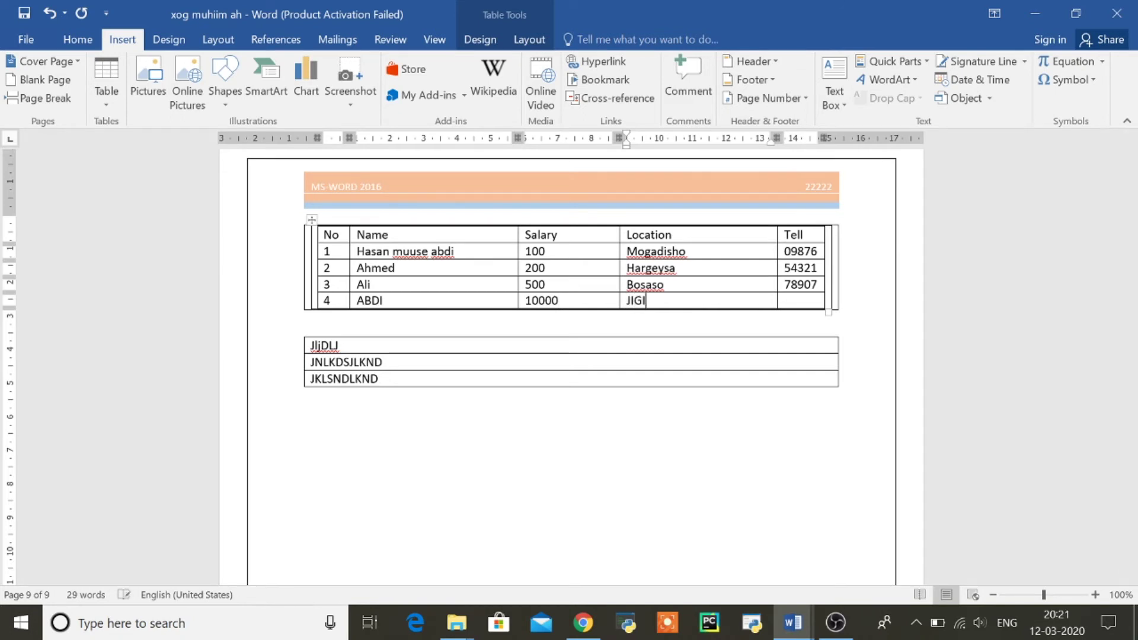
pyautogui.write('JIGA')
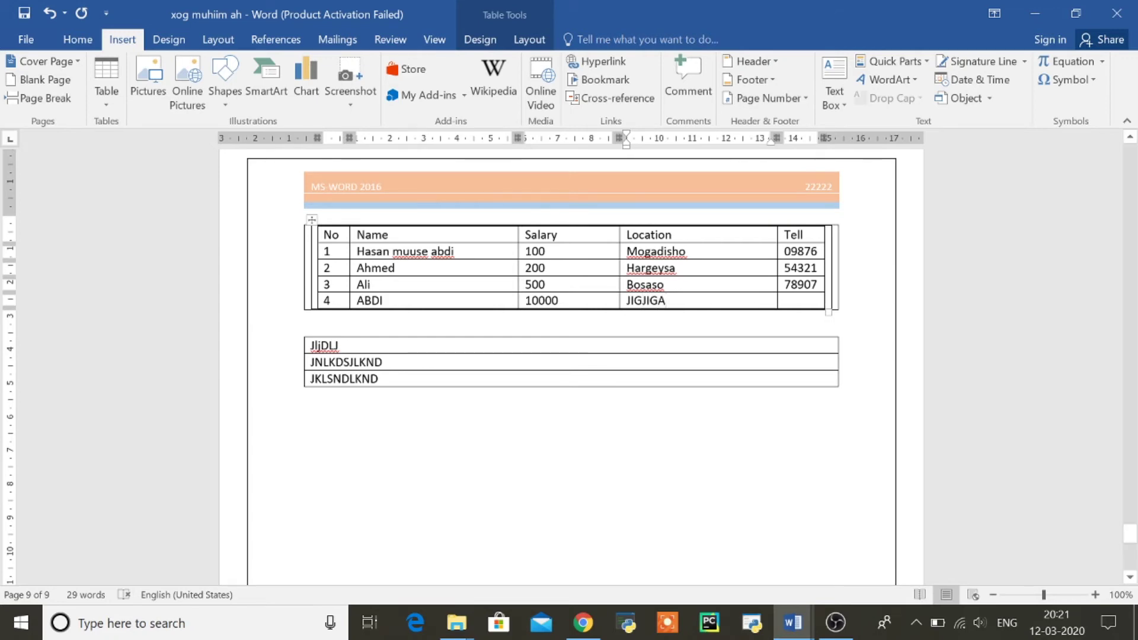
pyautogui.press('Tab')
pyautogui.write('9999')
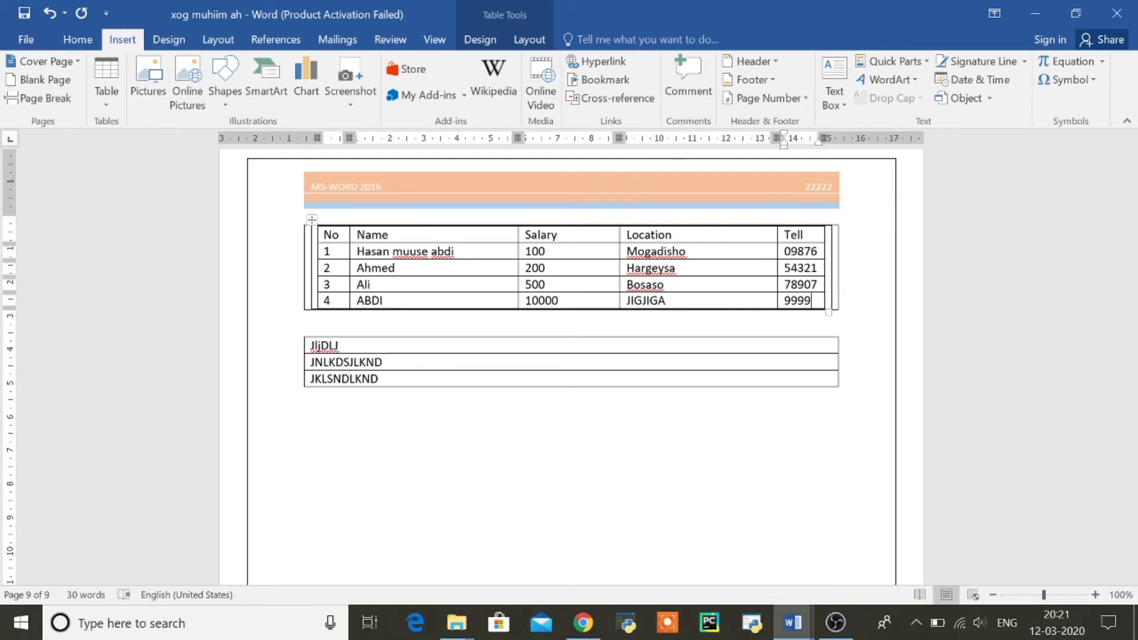
# Step: Insert a column to the right of the Salary column and give it the heading DATE
pyautogui.click(590, 222)
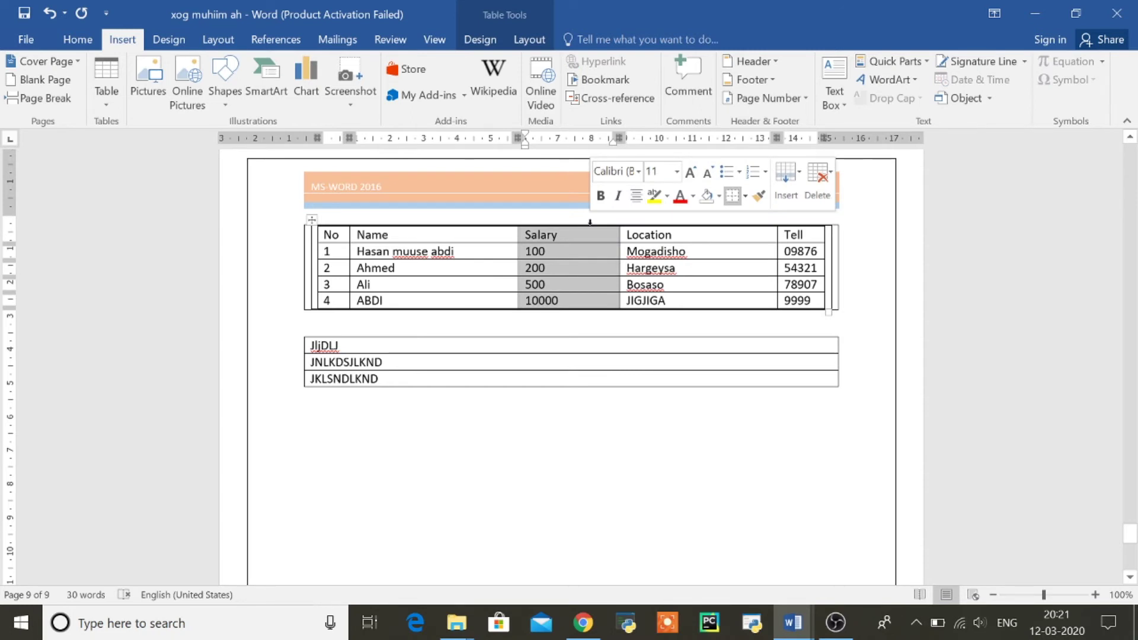
pyautogui.rightClick(584, 251)
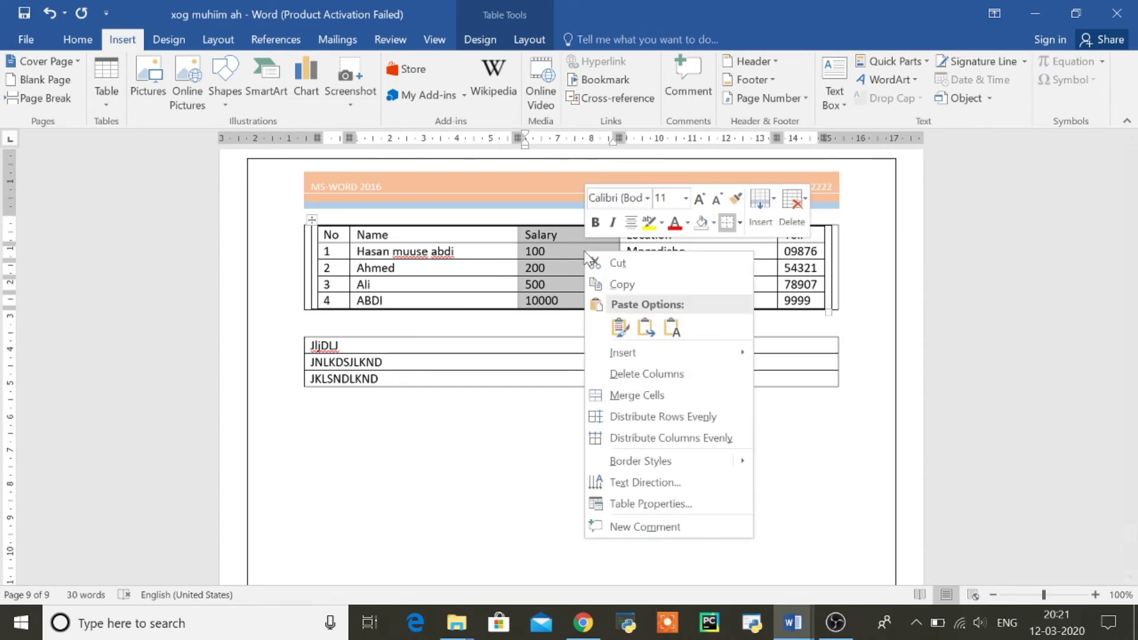
pyautogui.moveTo(716, 361)
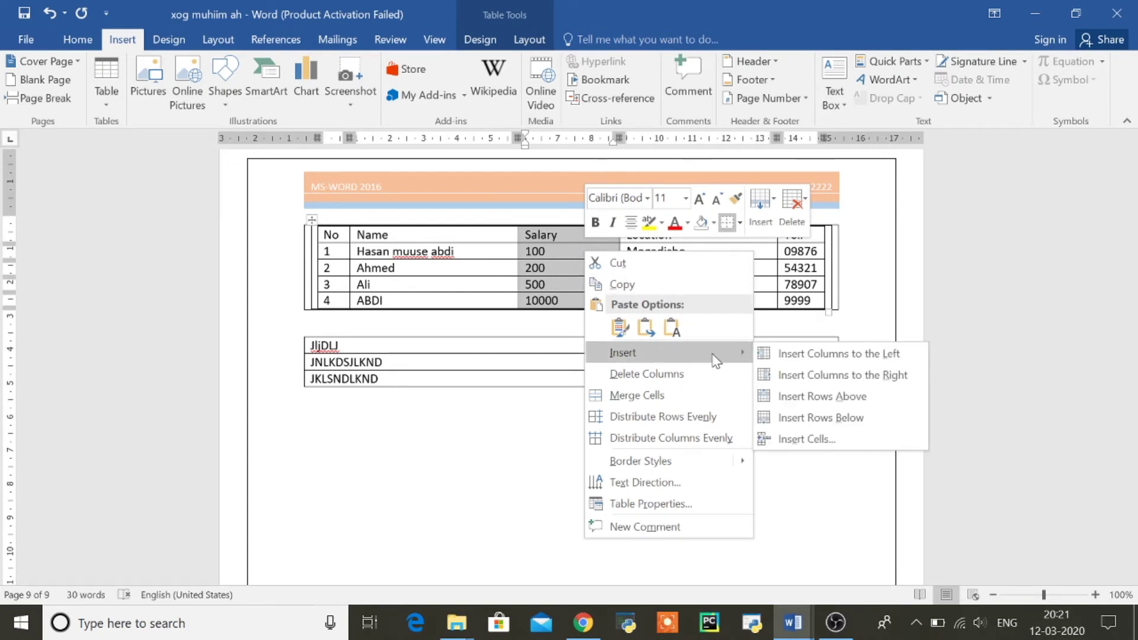
pyautogui.click(881, 375)
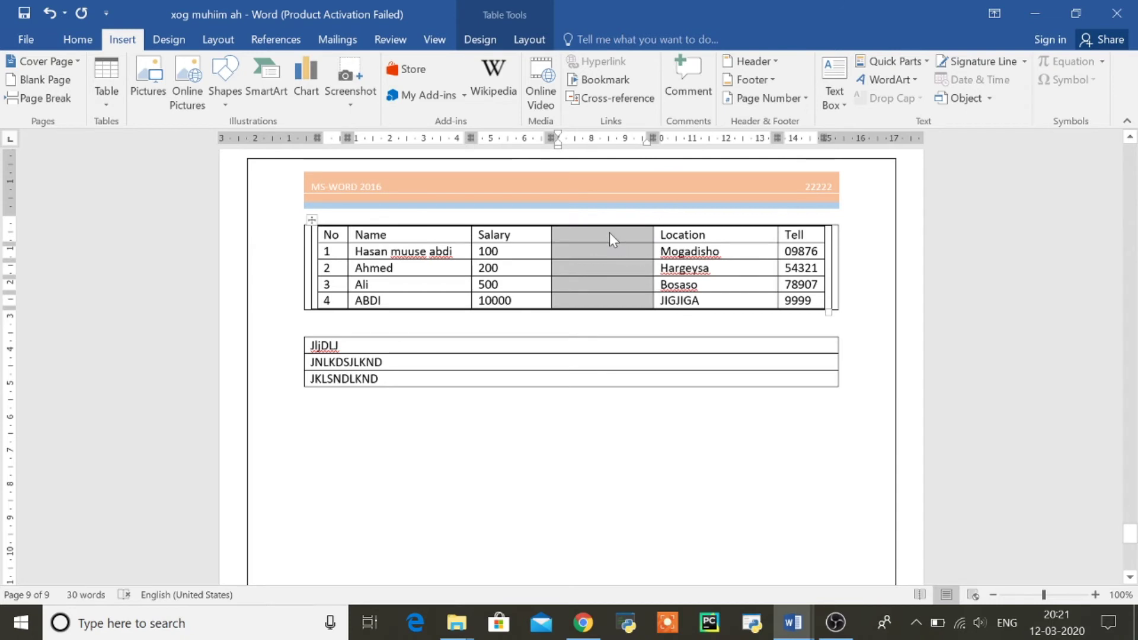
pyautogui.click(610, 233)
pyautogui.write('DAT')
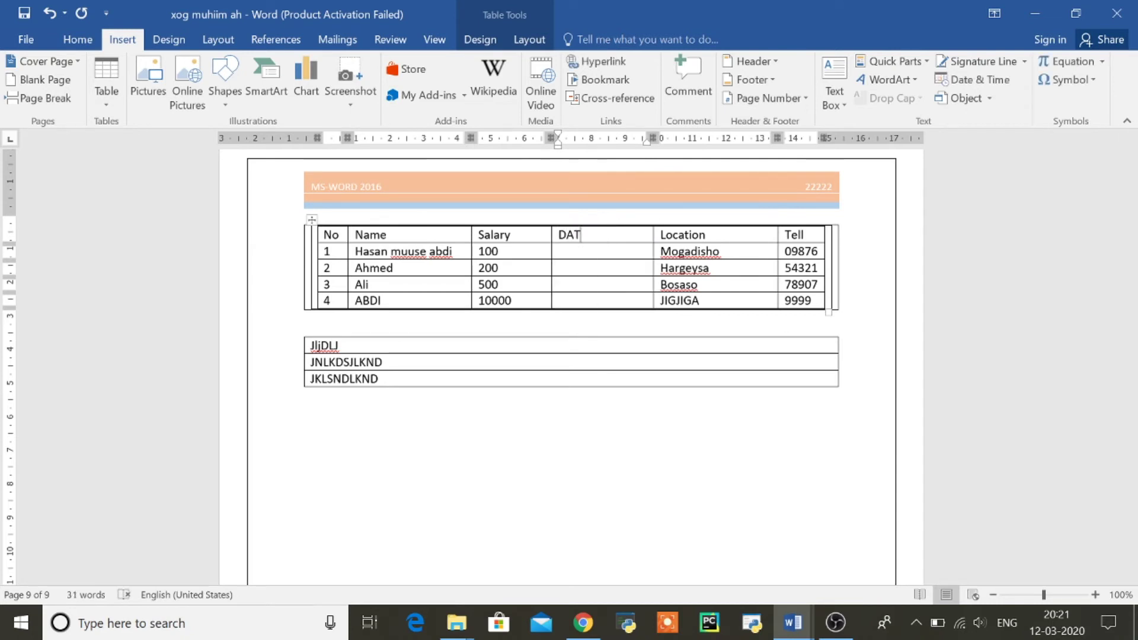
pyautogui.write('E')
# Step: Fill the DATE column of the employee table with 8878989, 7, 9 and 10 for rows 1 to 4
pyautogui.click(560, 252)
pyautogui.write('8878989')
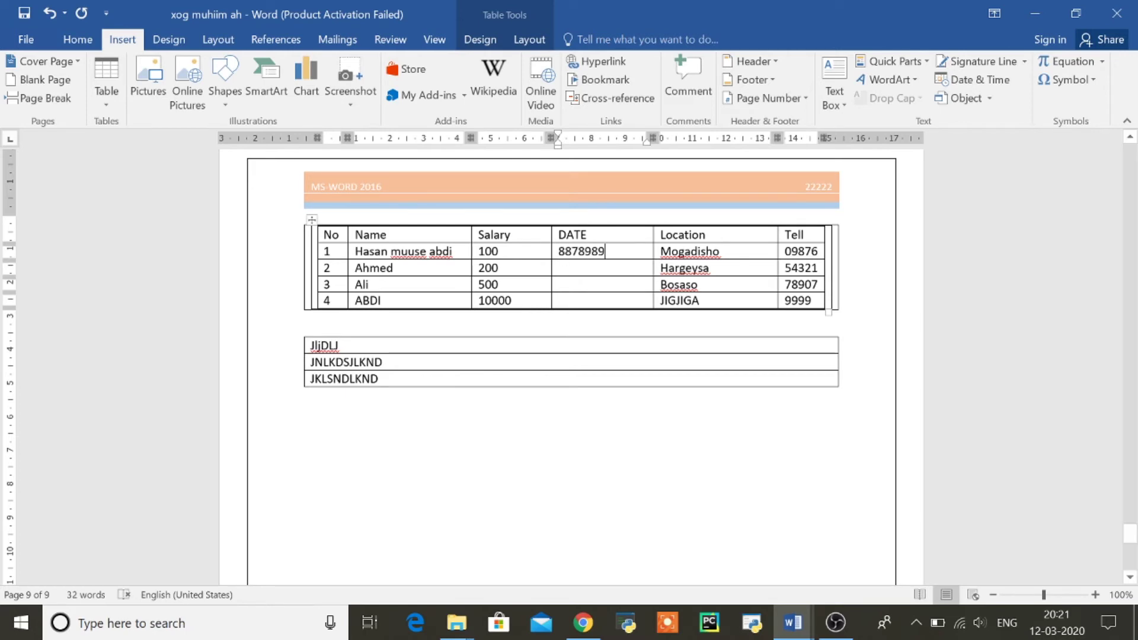
pyautogui.click(560, 268)
pyautogui.write('7')
pyautogui.click(560, 285)
pyautogui.write('9')
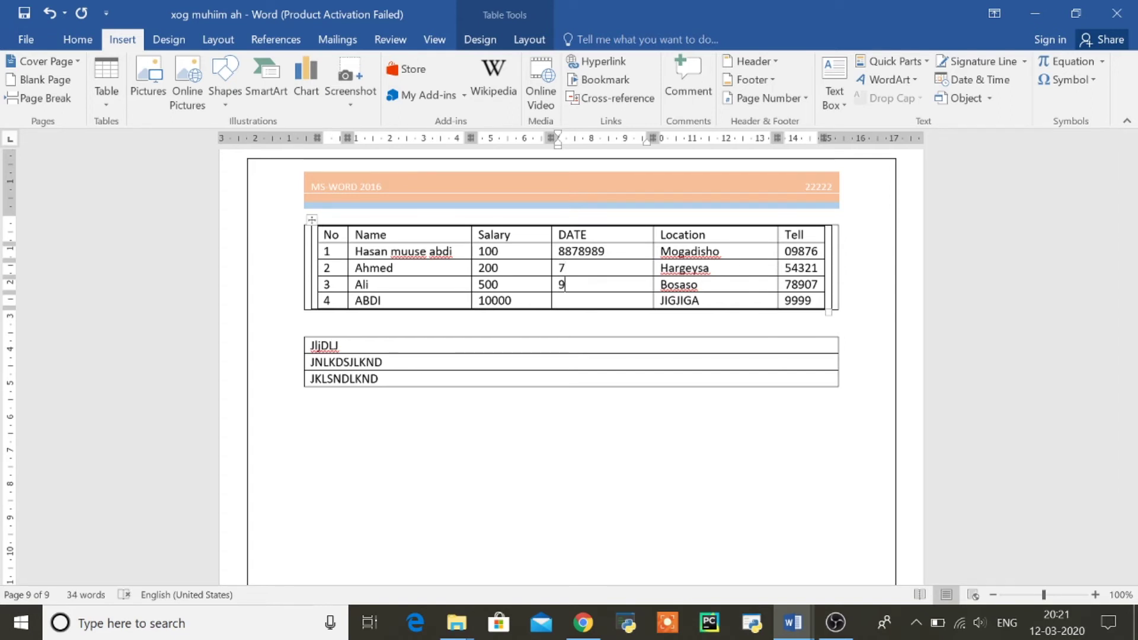
pyautogui.click(577, 299)
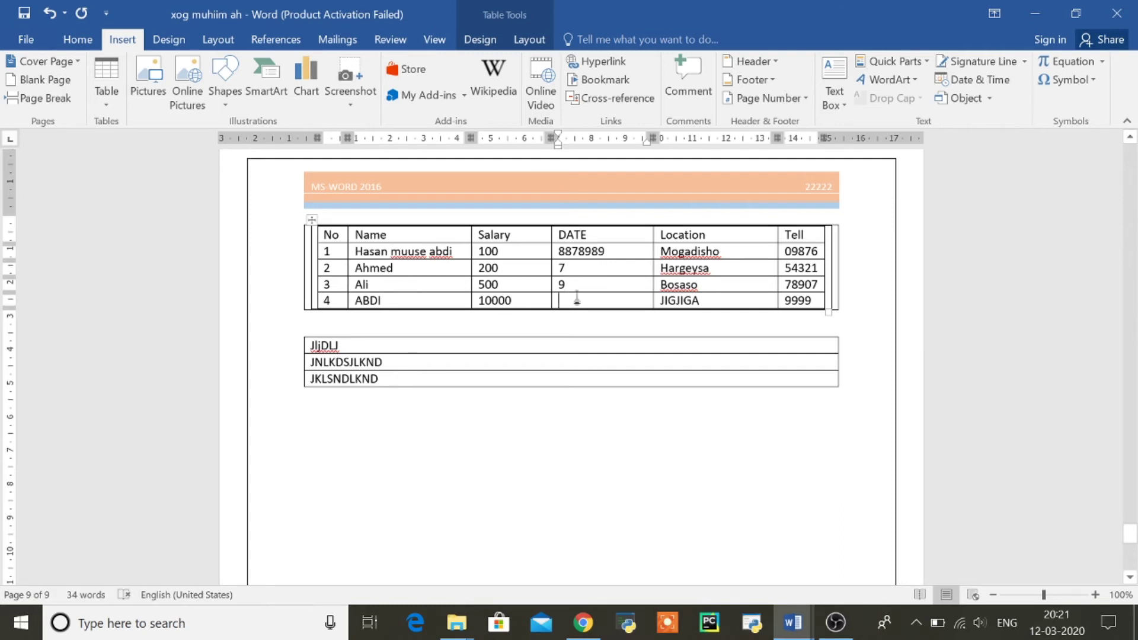
pyautogui.write('10')
# Step: Shorten the DATE entry in row 1 to just 8
pyautogui.press('BackSpace')
pyautogui.press('BackSpace')
pyautogui.press('BackSpace')
pyautogui.press('BackSpace')
pyautogui.press('BackSpace')
pyautogui.press('BackSpace')
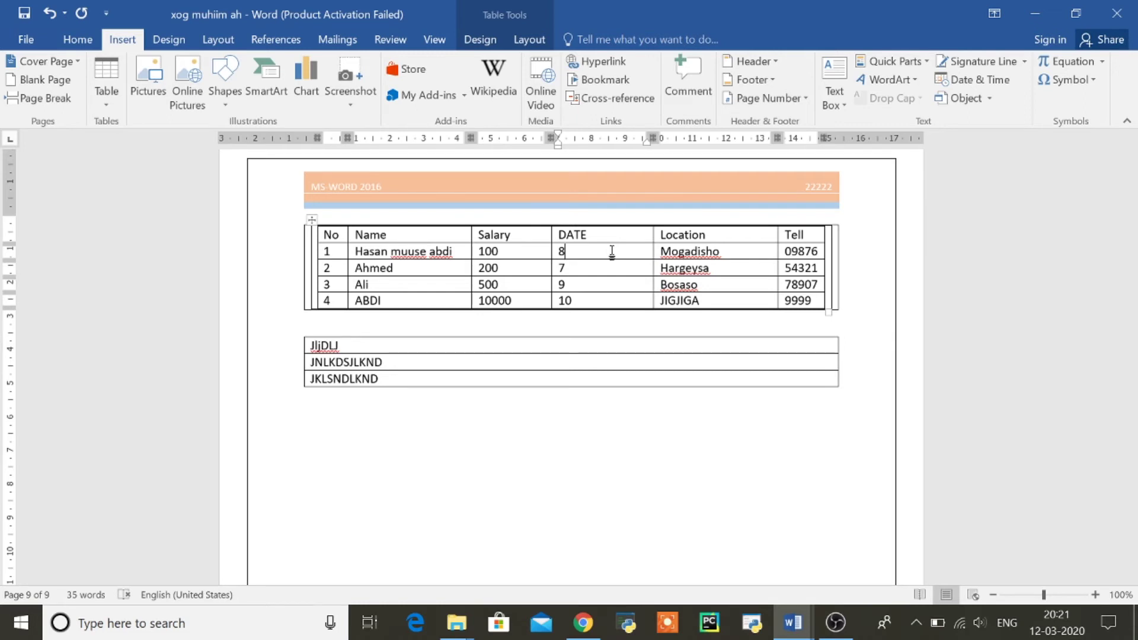
# Step: Replace the DATE entry in row 4 with the current date in the March 12, 2020 format
pyautogui.click(599, 294)
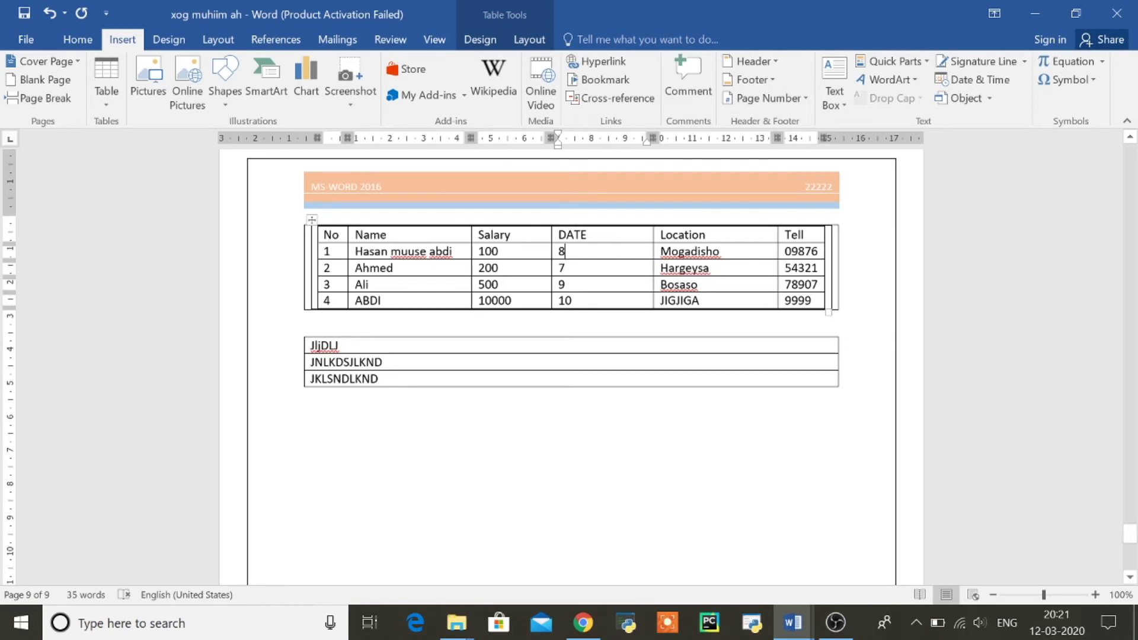
pyautogui.press('BackSpace')
pyautogui.press('BackSpace')
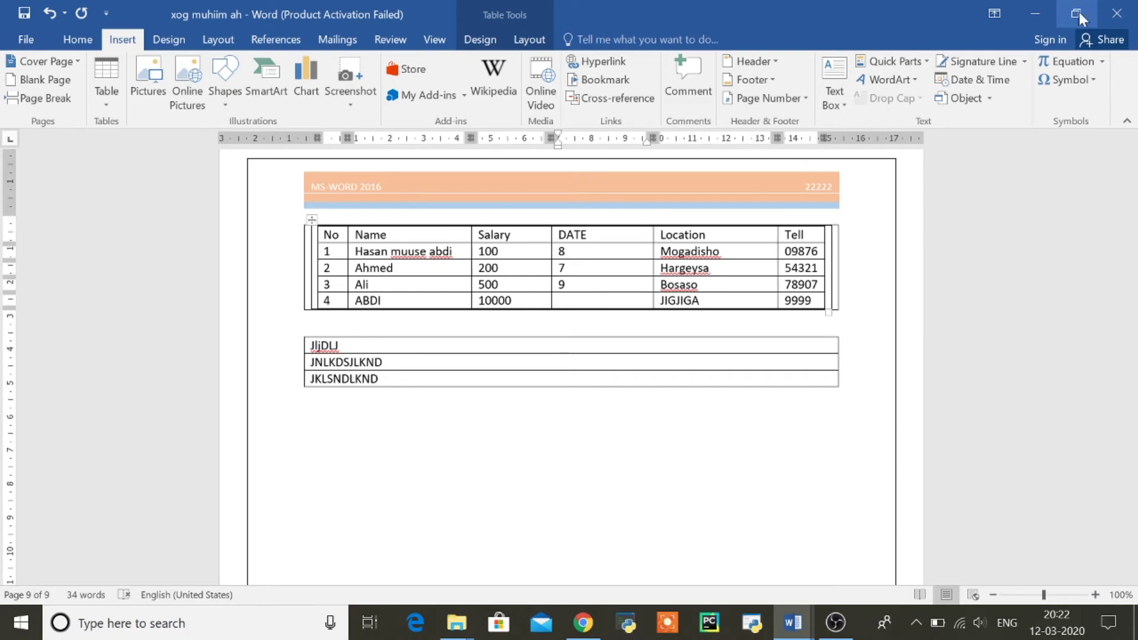
pyautogui.click(978, 80)
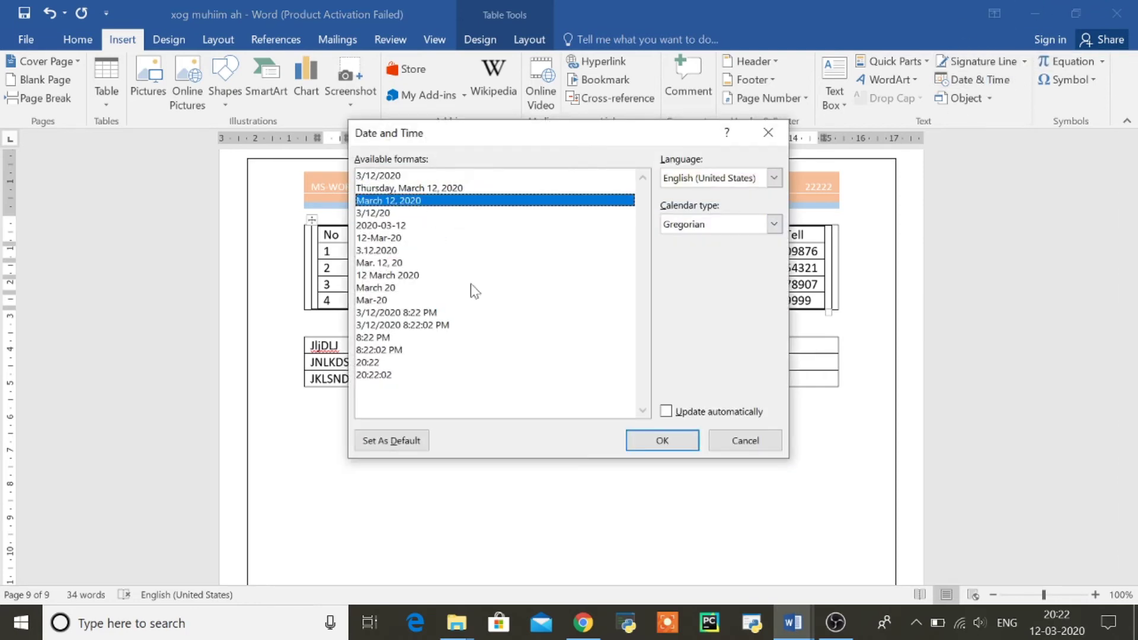
pyautogui.click(660, 446)
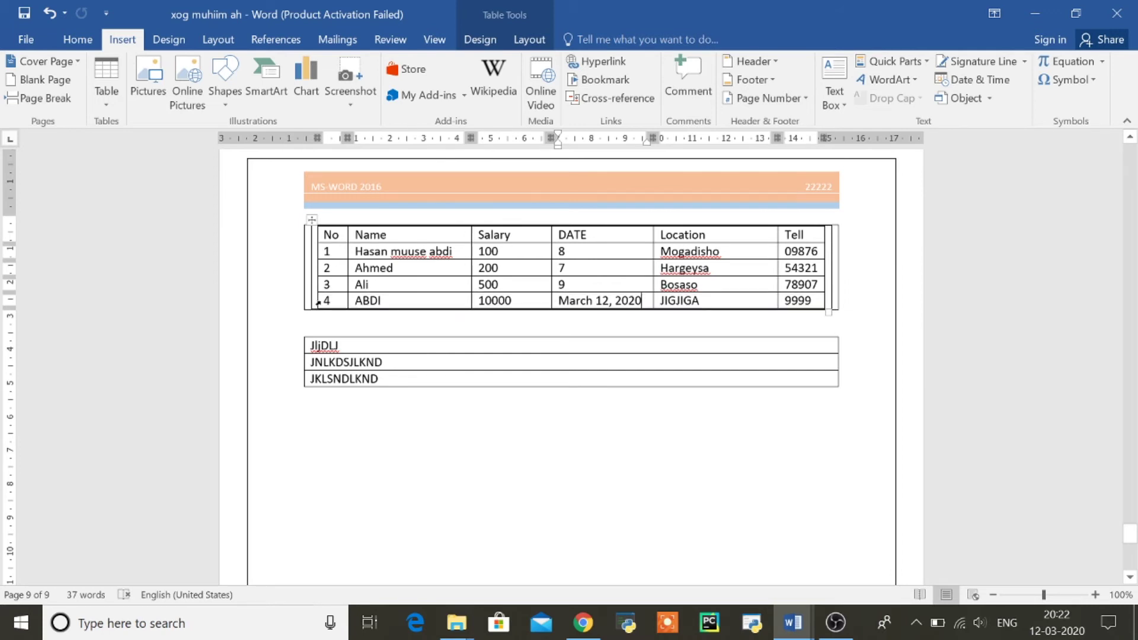
# Step: Delete row 4 from the employee table
pyautogui.moveTo(308, 304)
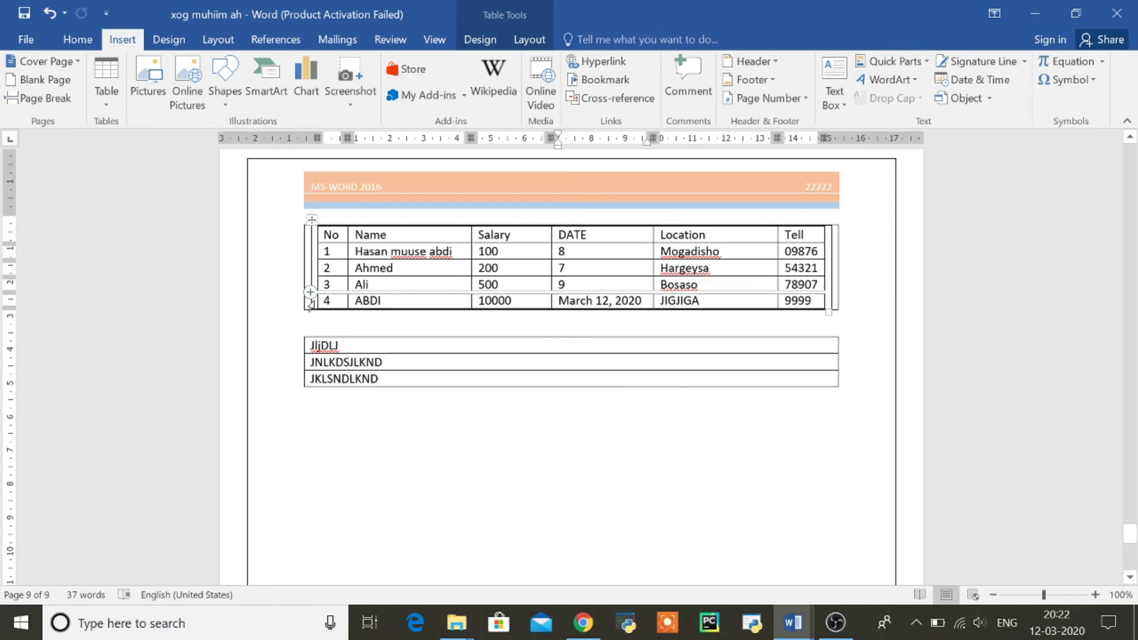
pyautogui.click(308, 303)
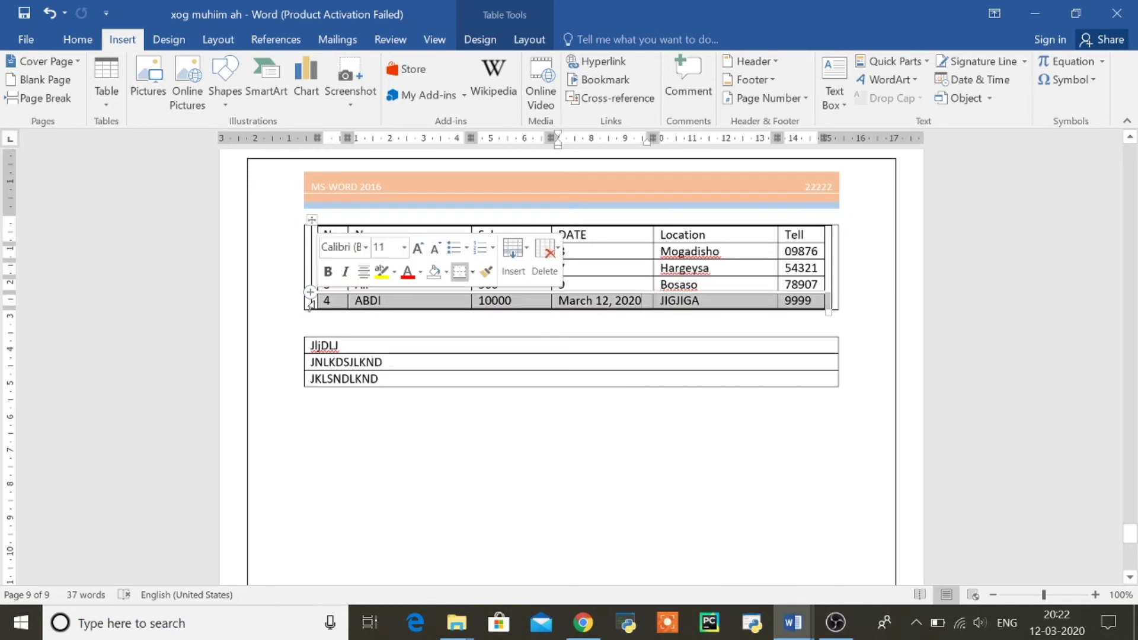
pyautogui.rightClick(401, 299)
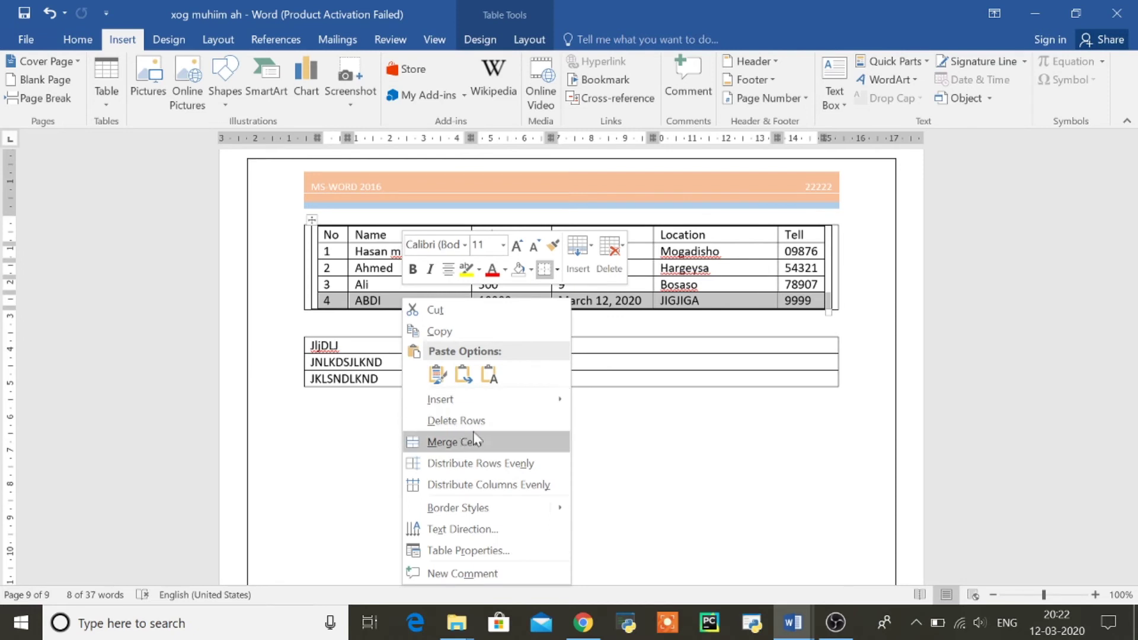
pyautogui.click(455, 420)
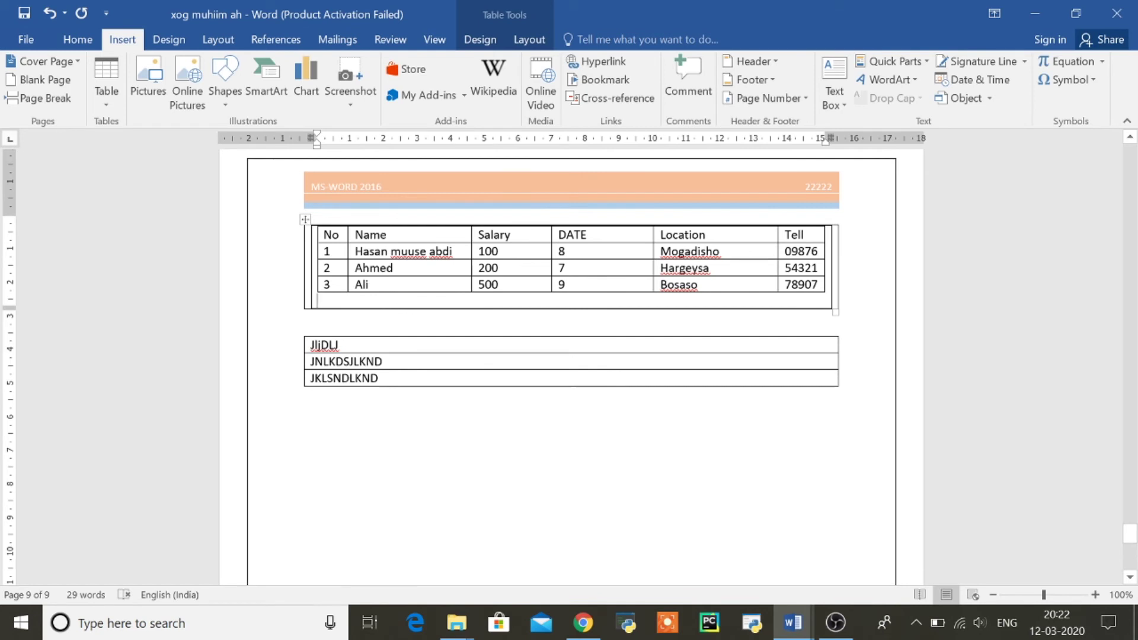
# Step: Delete the DATE column from the employee table
pyautogui.click(573, 224)
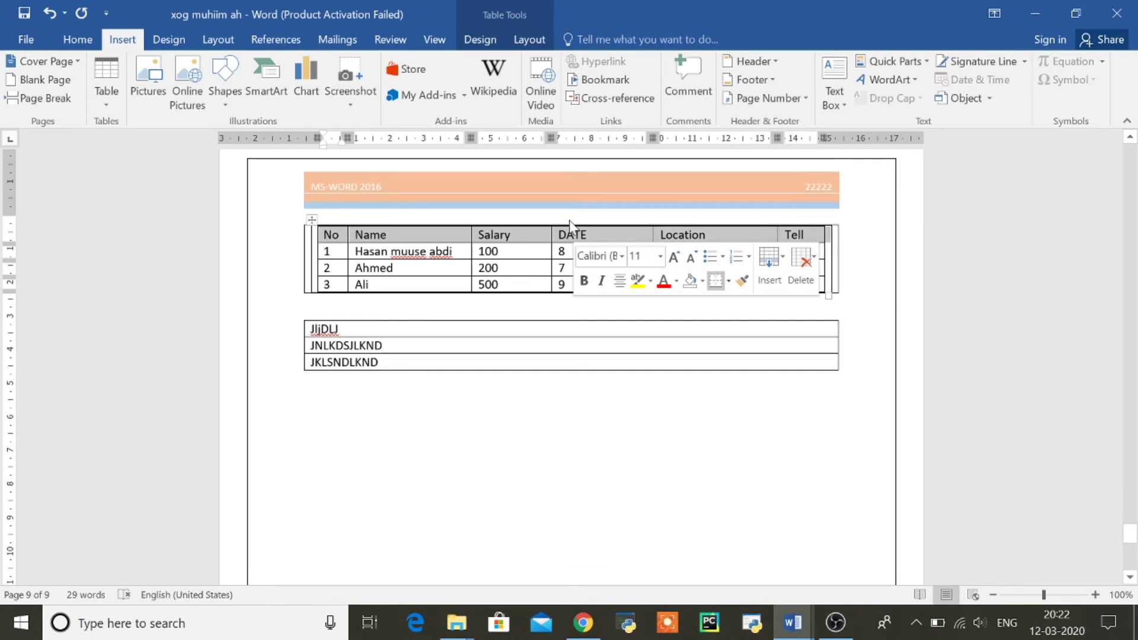
pyautogui.click(570, 227)
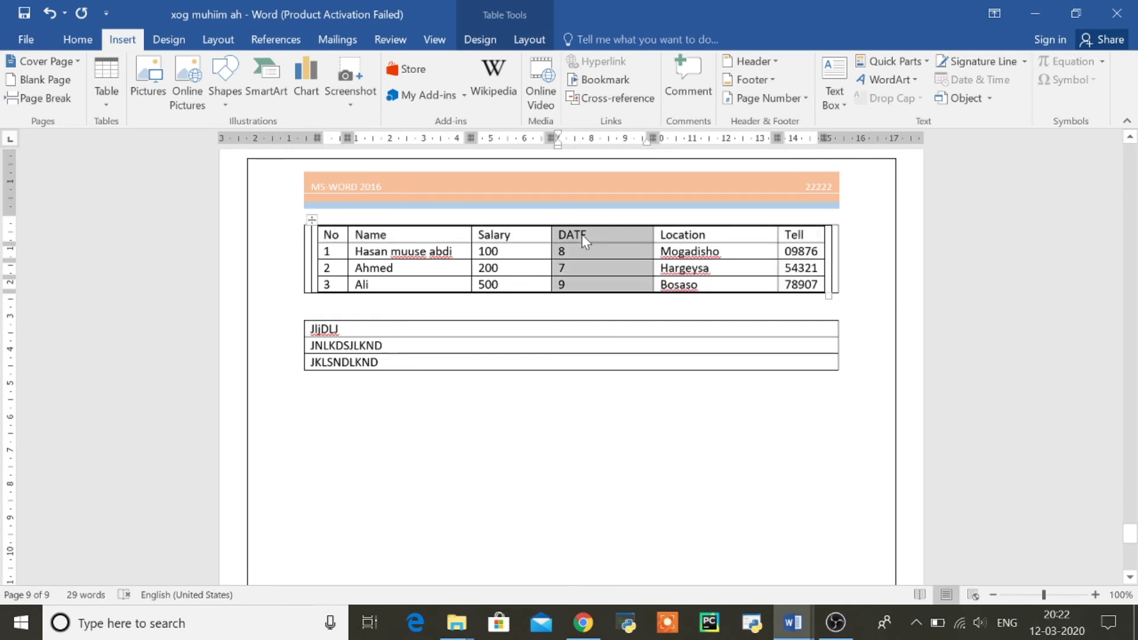
pyautogui.click(581, 233)
pyautogui.moveTo(579, 231); pyautogui.dragTo(620, 283)
pyautogui.rightClick(607, 249)
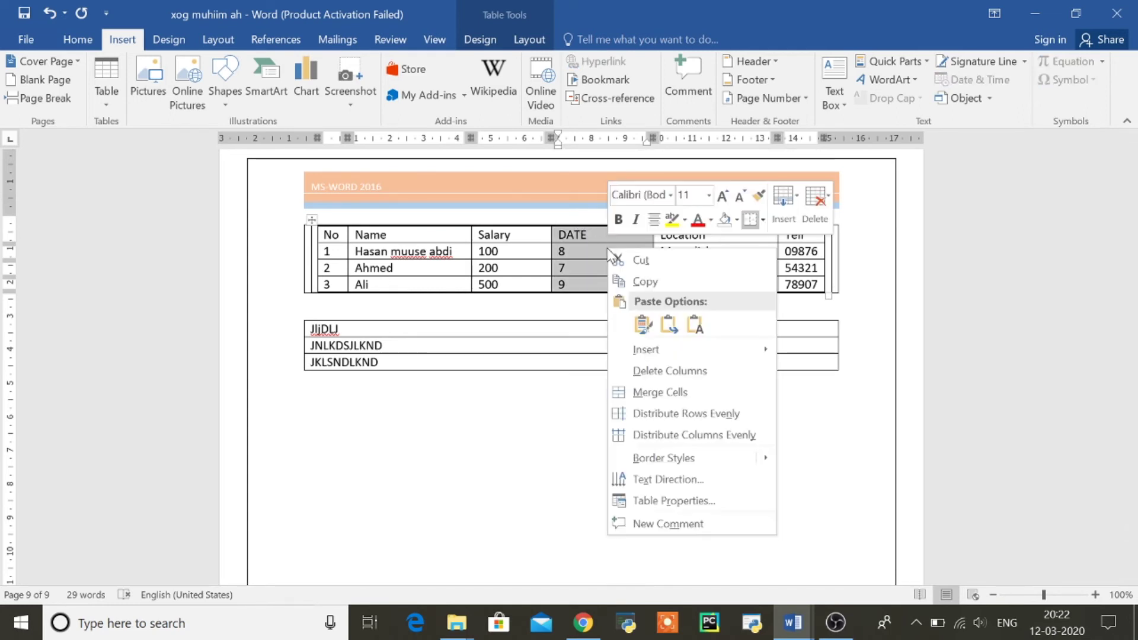
pyautogui.click(678, 372)
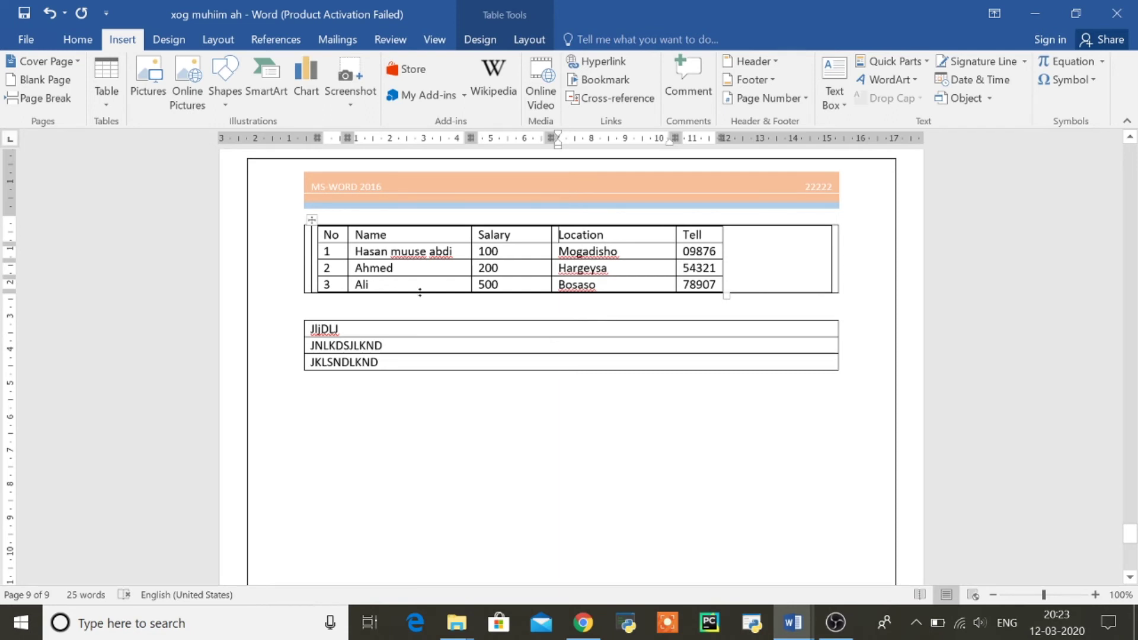
pyautogui.moveTo(447, 284); pyautogui.dragTo(610, 263)
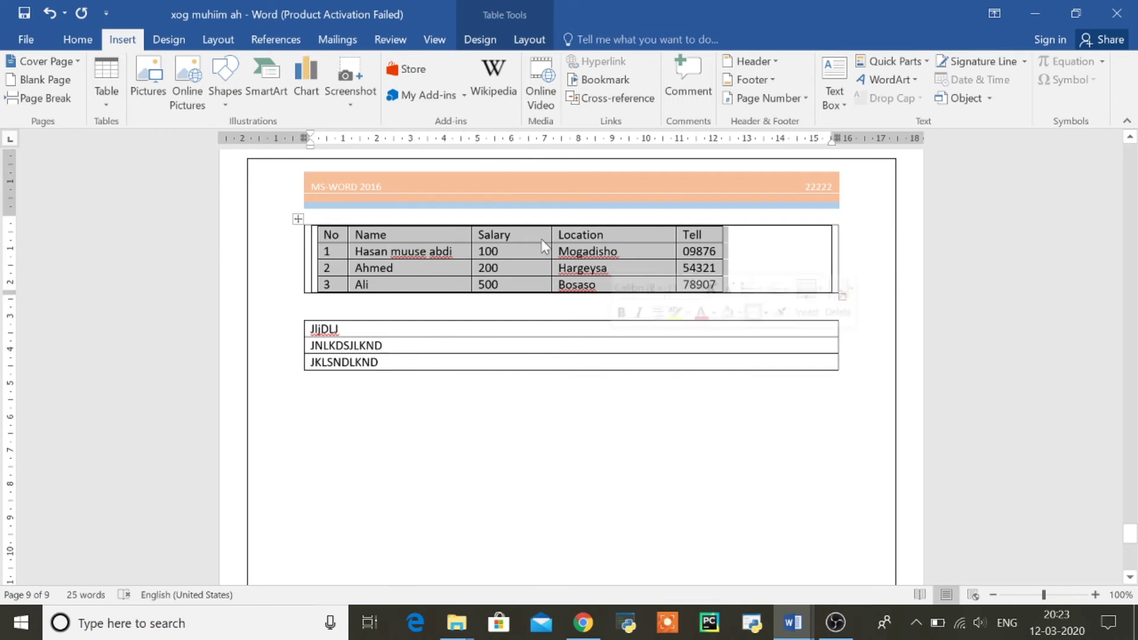
pyautogui.rightClick(514, 237)
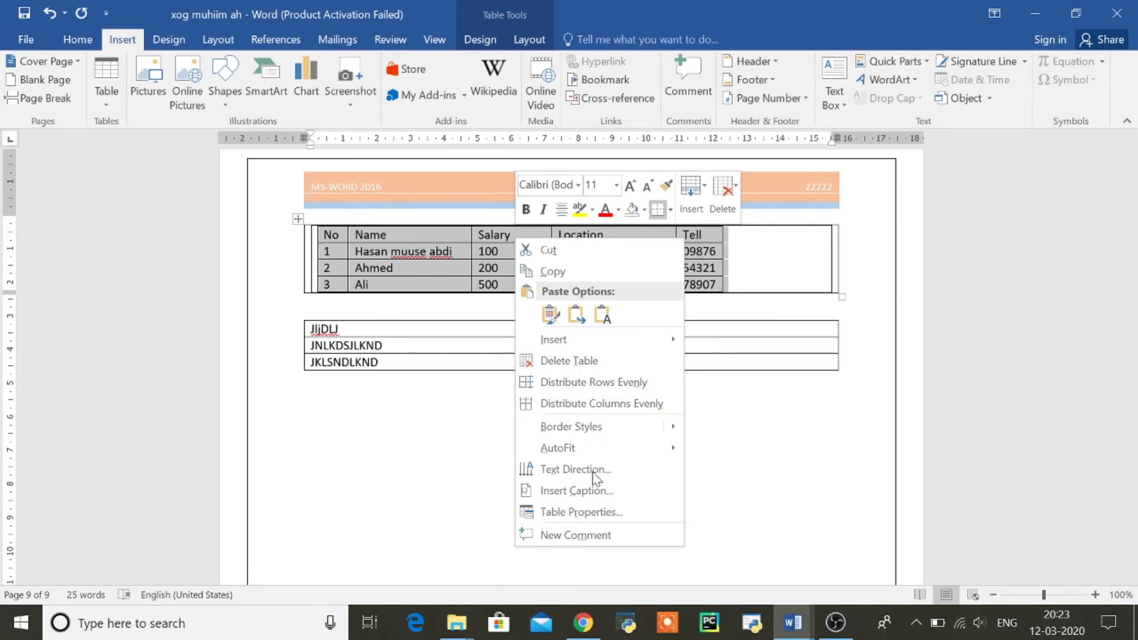
pyautogui.click(448, 271)
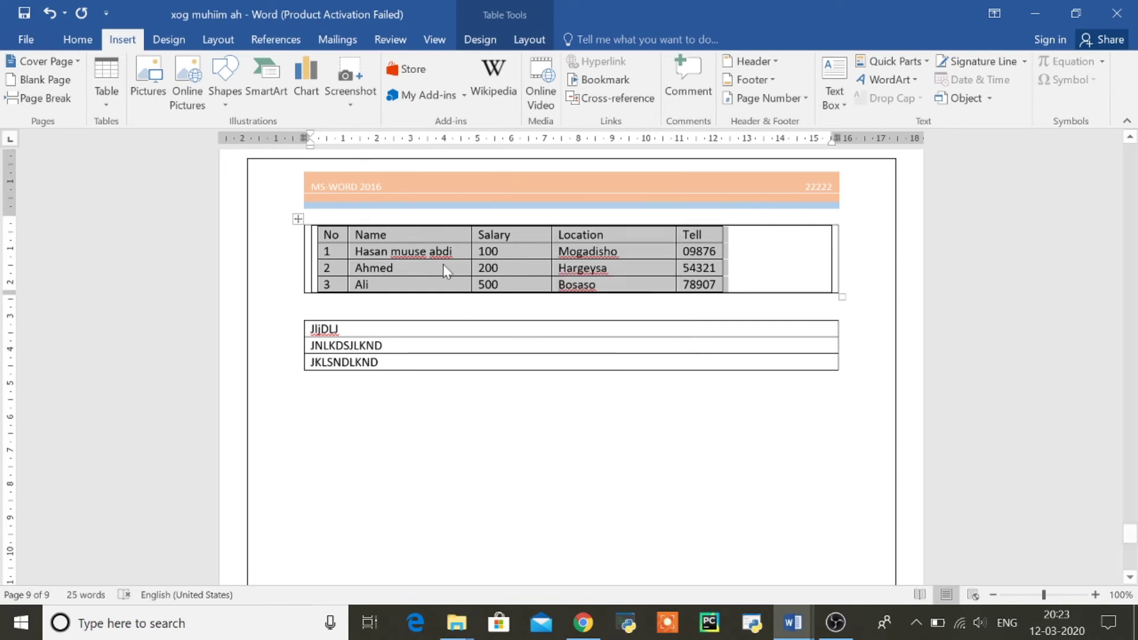
pyautogui.click(442, 267)
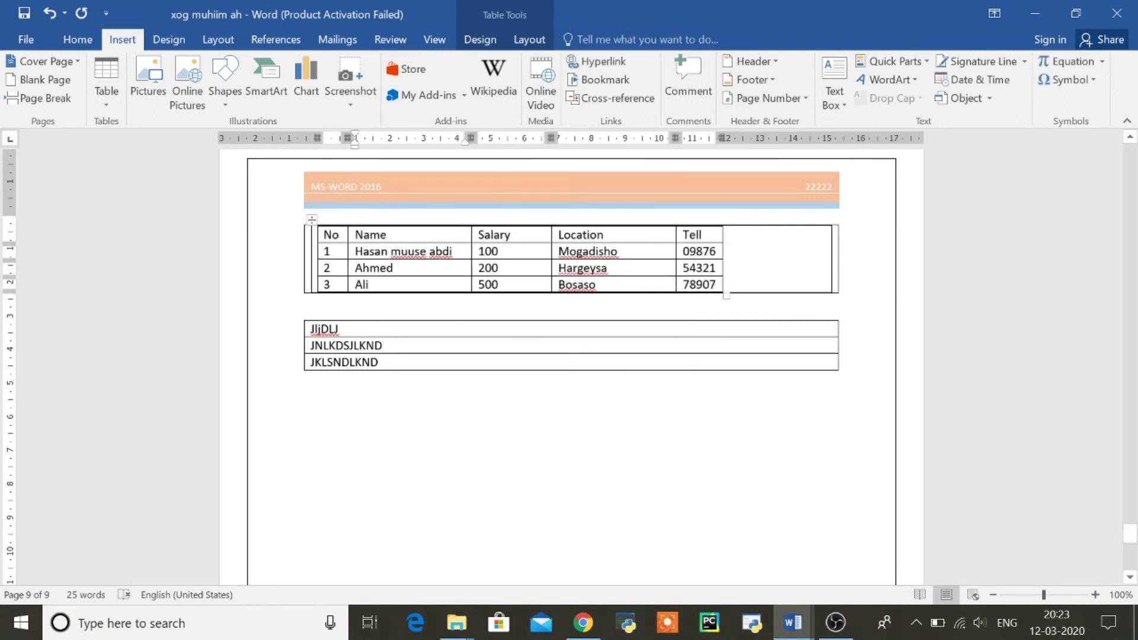
# Step: Merge the Name, Salary and Location heading cells of the employee table into one cell
pyautogui.moveTo(394, 236); pyautogui.dragTo(571, 235)
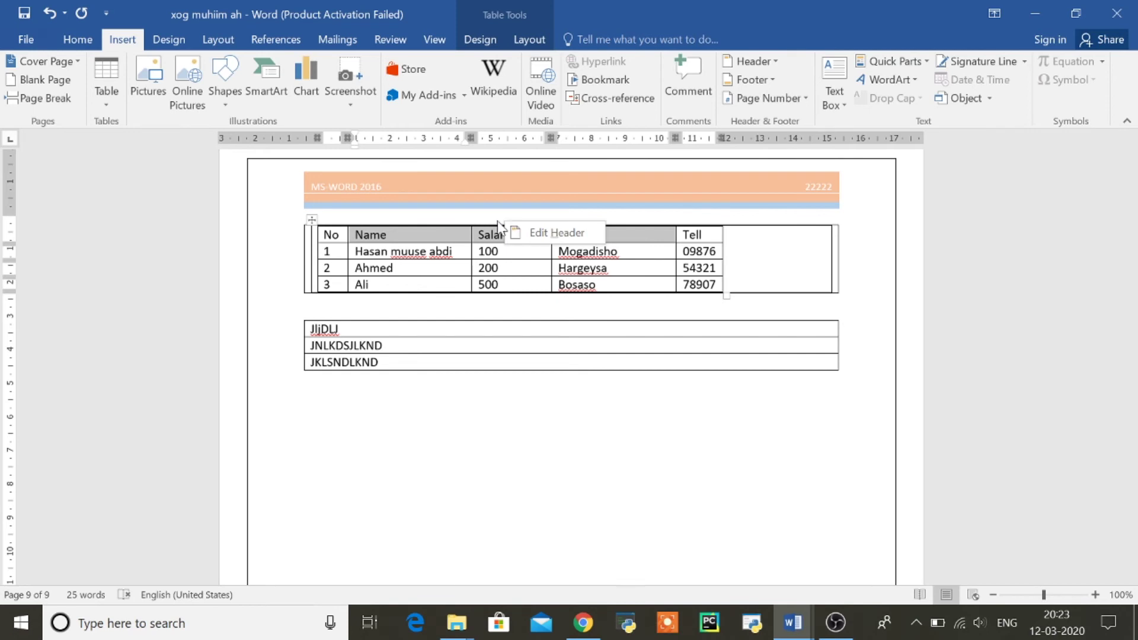
pyautogui.rightClick(484, 239)
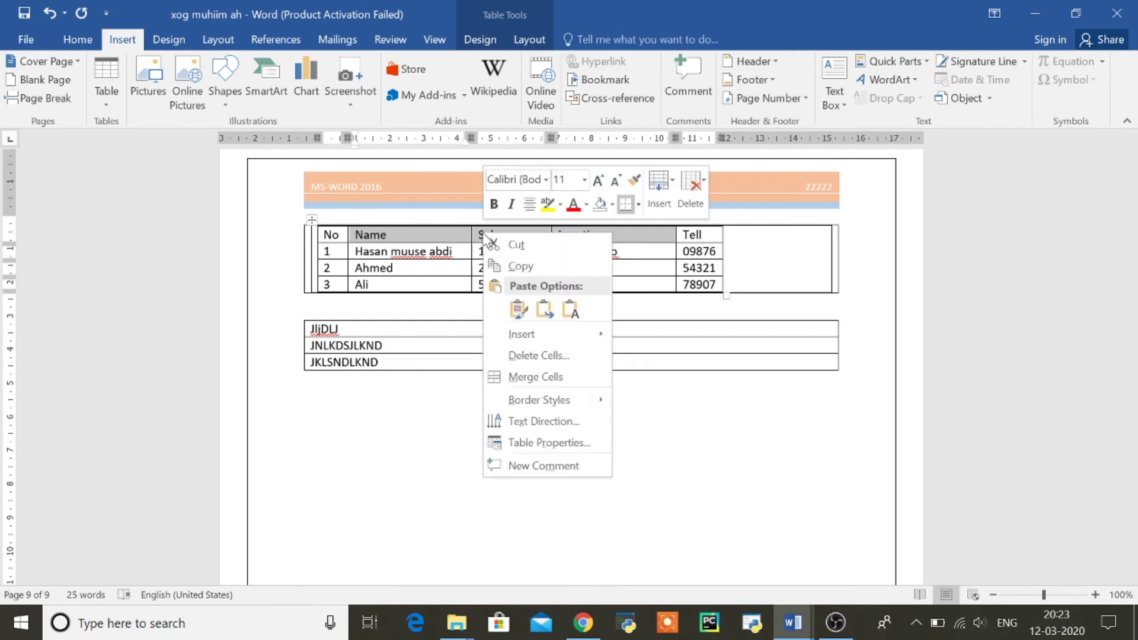
pyautogui.click(548, 378)
pyautogui.click(554, 266)
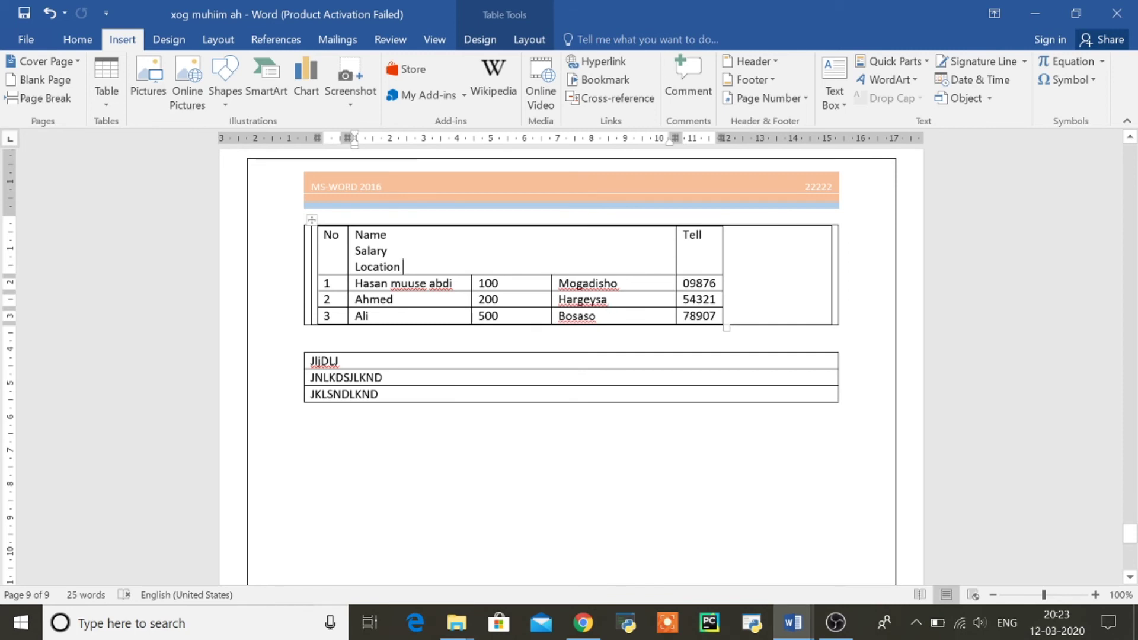
# Step: Review the instructions on deleting, merging and splitting tables and cells in the 2.MS-WORD document, then return to the xog muhiim ah document
pyautogui.click(794, 609)
pyautogui.click(750, 572)
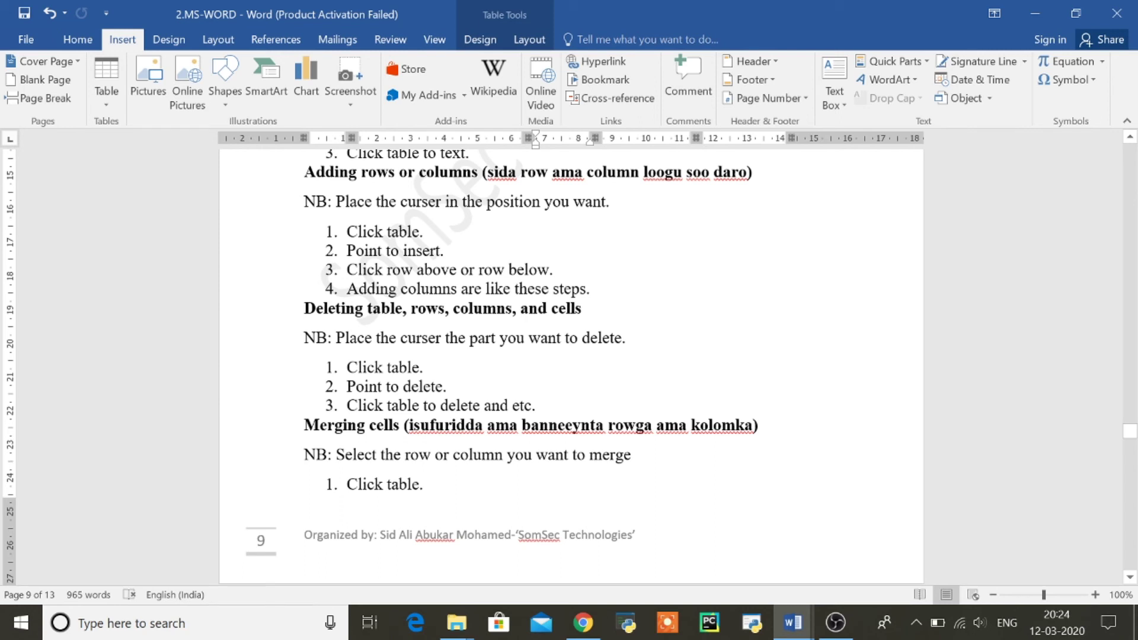
pyautogui.click(1130, 138)
pyautogui.click(1130, 138)
pyautogui.click(1130, 138)
pyautogui.click(1131, 138)
pyautogui.click(1130, 138)
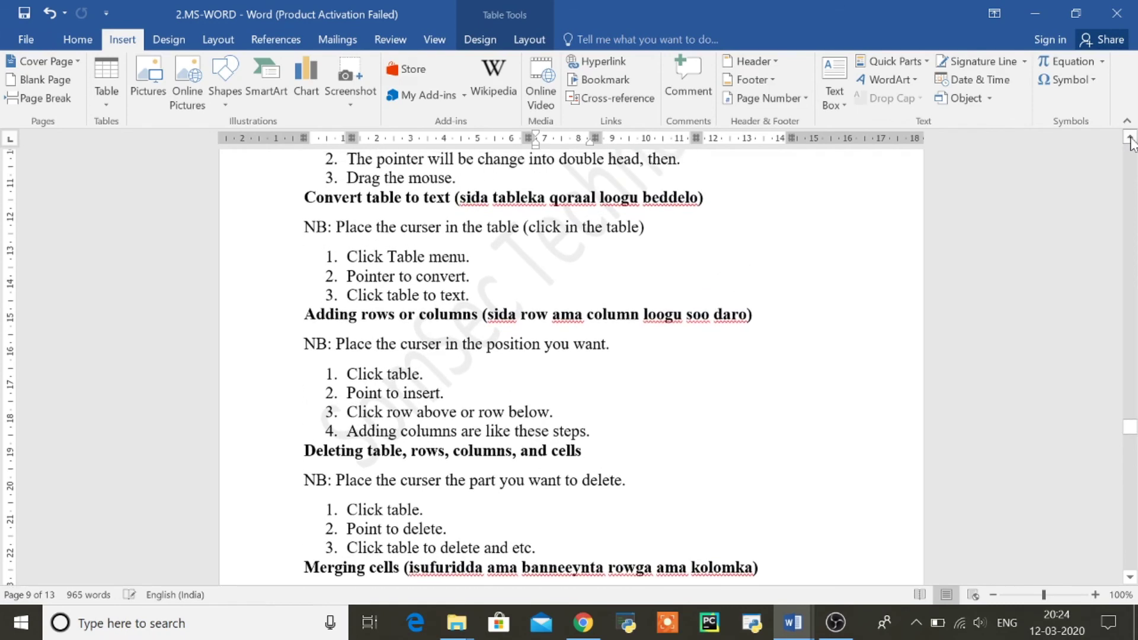
pyautogui.click(1130, 578)
pyautogui.click(1131, 578)
pyautogui.click(1131, 577)
pyautogui.click(1131, 578)
pyautogui.click(1131, 578)
pyautogui.click(1130, 578)
pyautogui.click(1130, 578)
pyautogui.click(1130, 577)
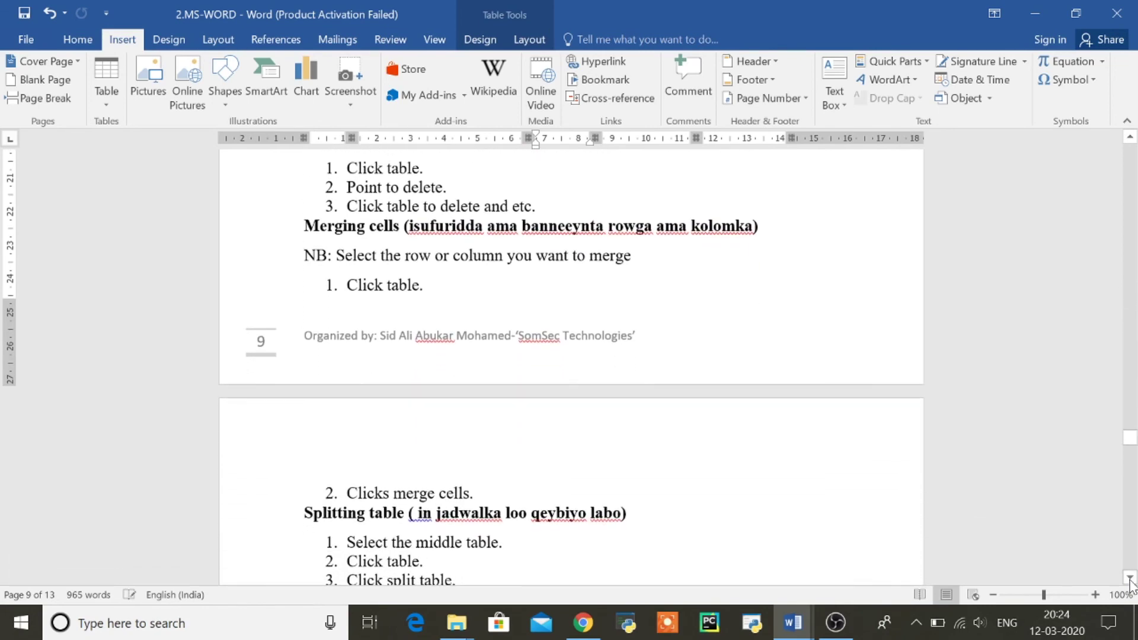
pyautogui.click(1131, 578)
pyautogui.click(1130, 578)
pyautogui.click(1131, 578)
pyautogui.click(1130, 578)
pyautogui.click(1131, 578)
pyautogui.click(1130, 577)
pyautogui.click(1130, 578)
pyautogui.click(1130, 578)
pyautogui.click(1130, 578)
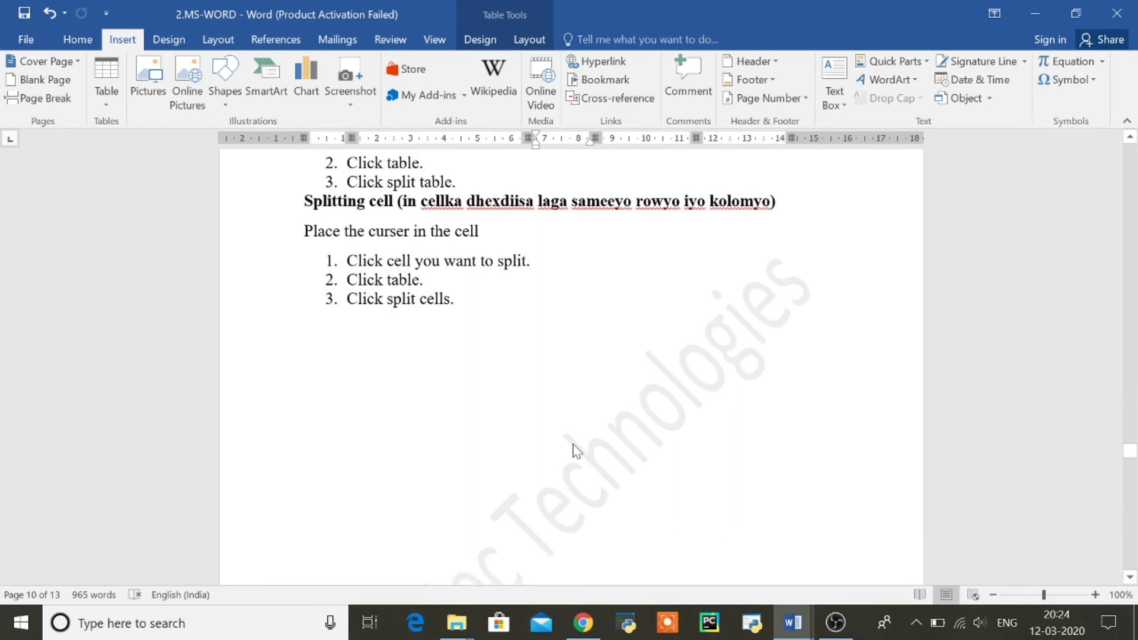
pyautogui.moveTo(792, 623)
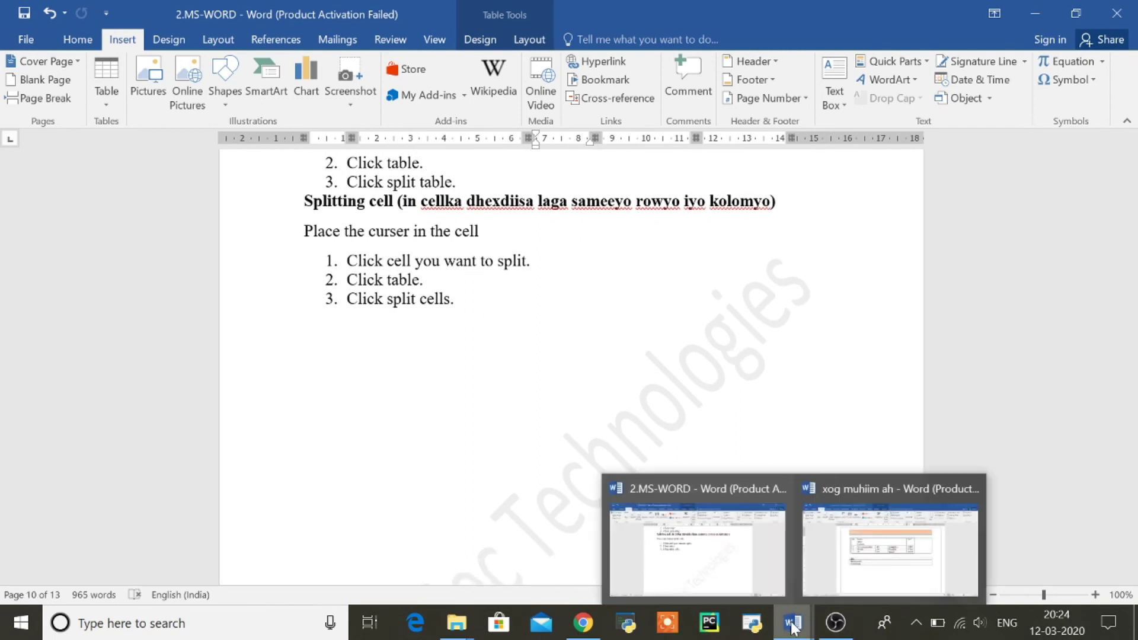
pyautogui.click(837, 557)
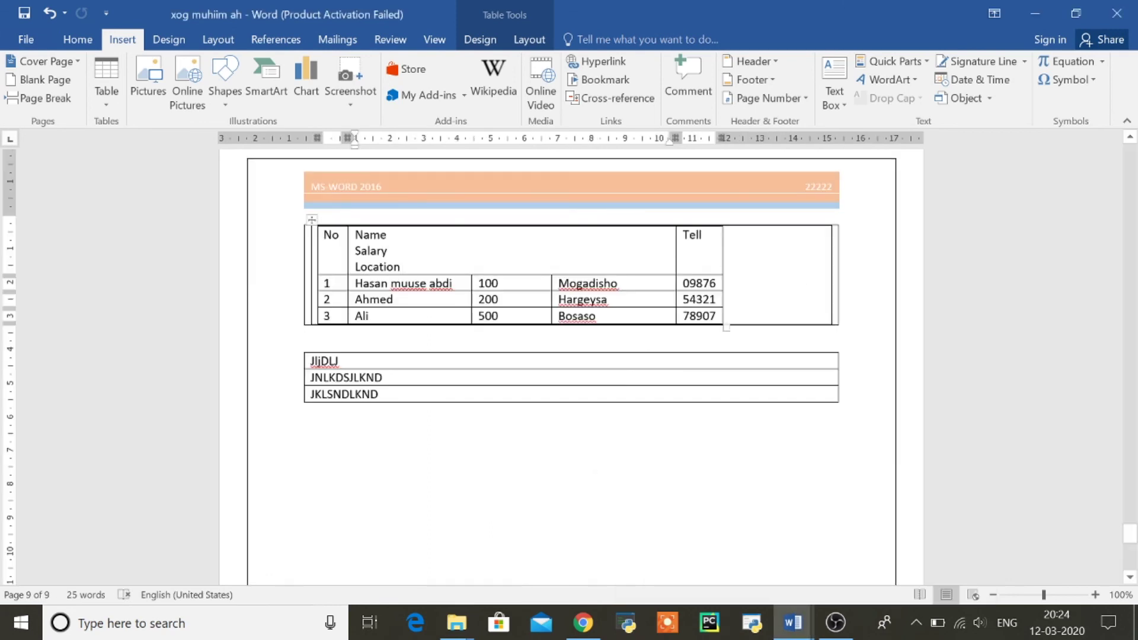
# Step: Split the first cell of the lower table into 2 columns and 1 row
pyautogui.click(729, 280)
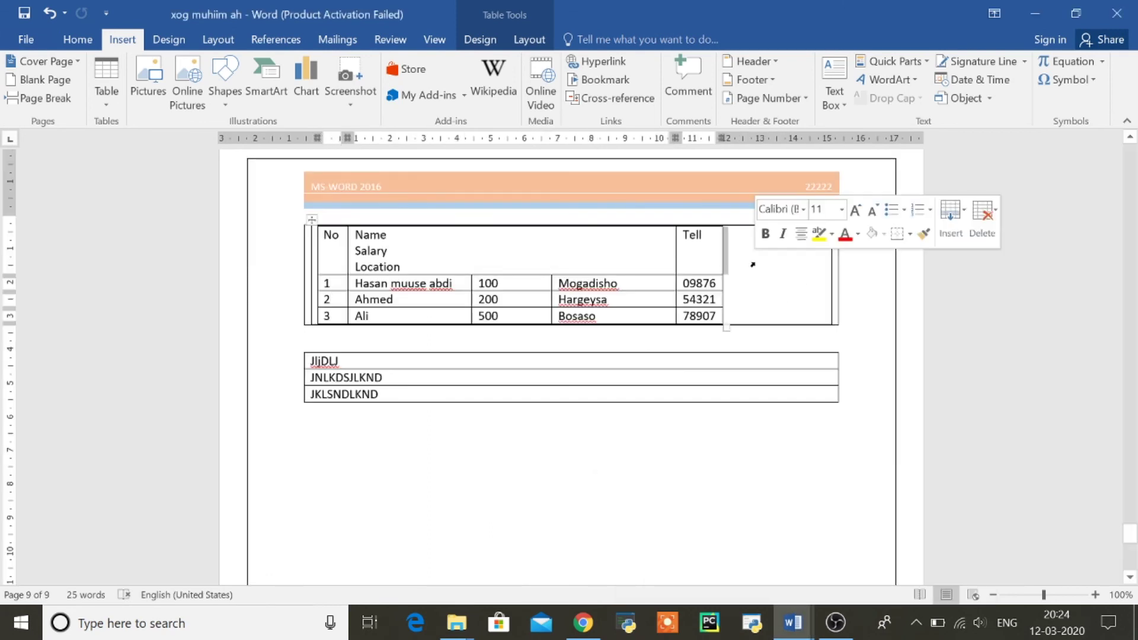
pyautogui.click(728, 282)
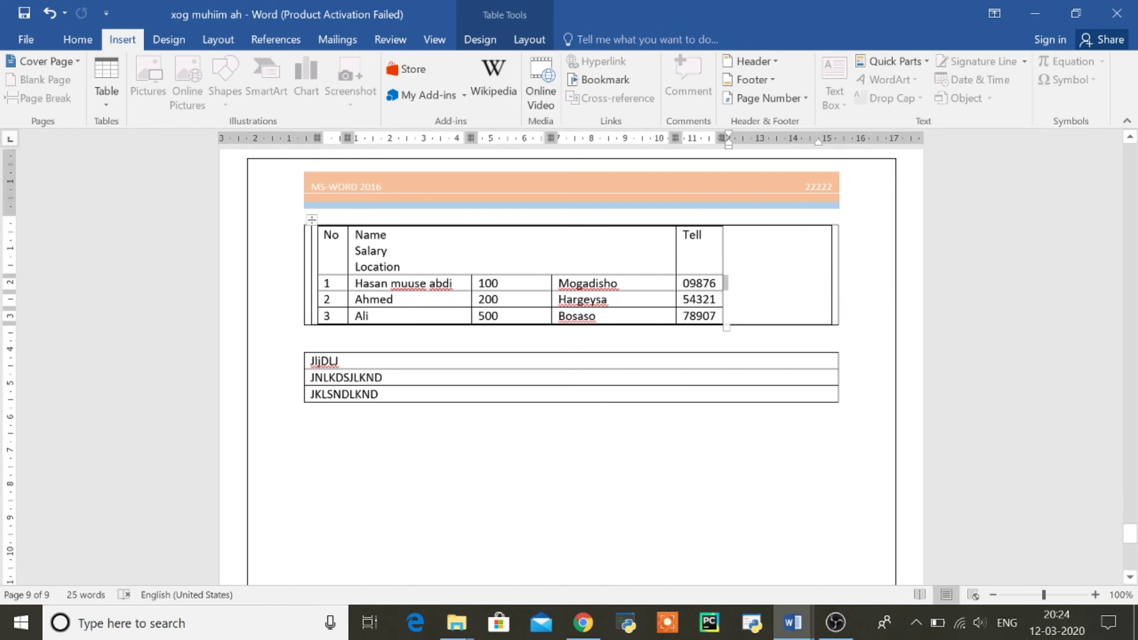
pyautogui.click(550, 363)
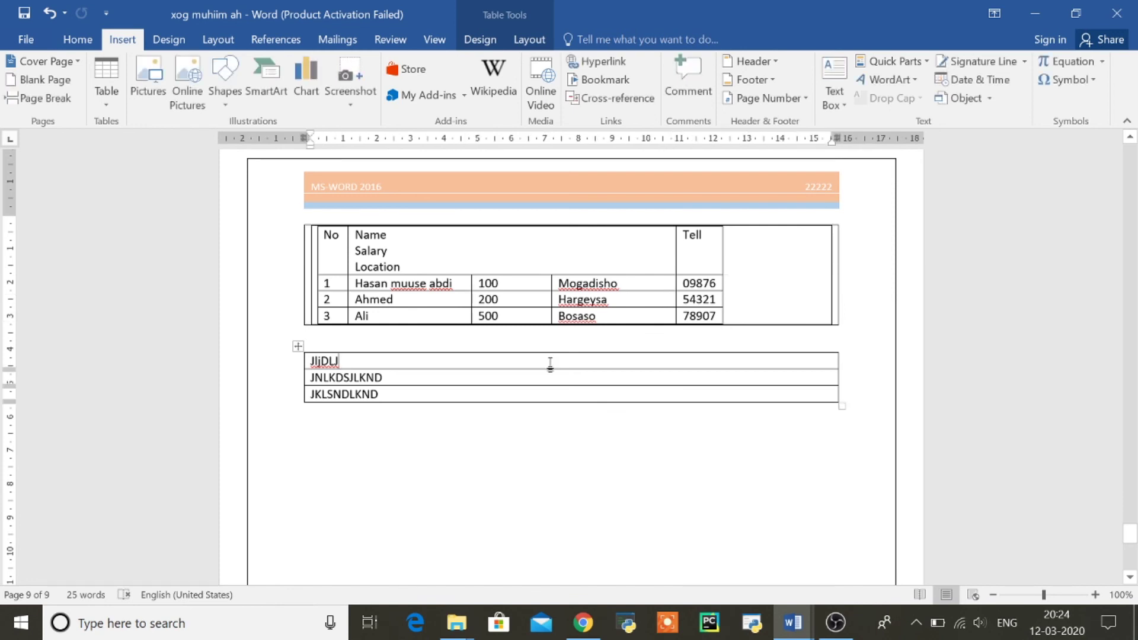
pyautogui.rightClick(507, 361)
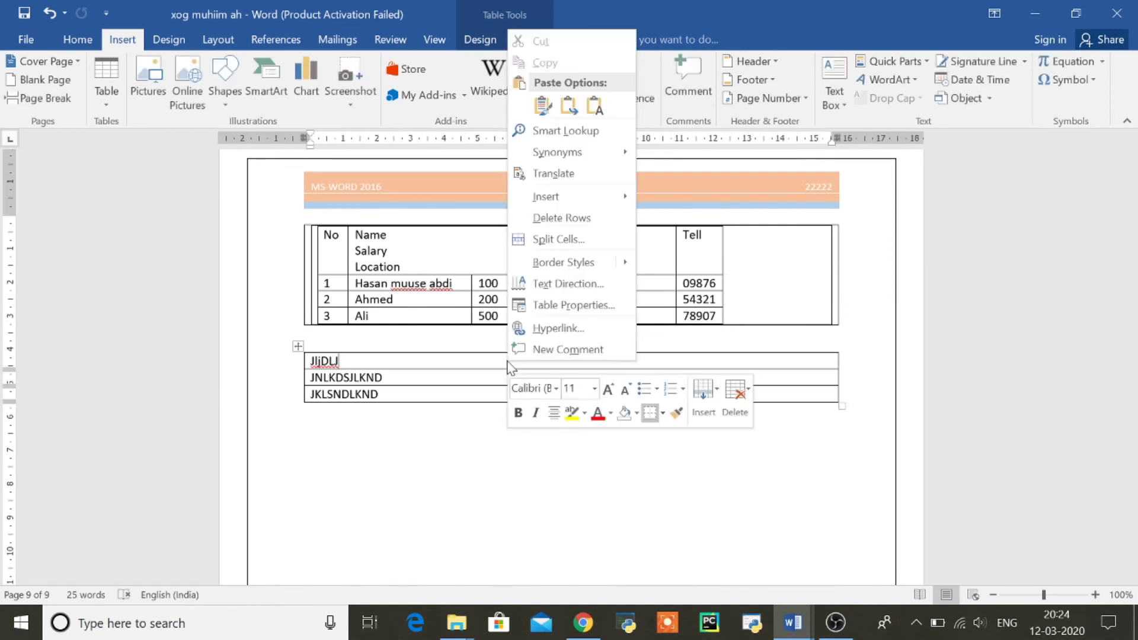
pyautogui.click(549, 240)
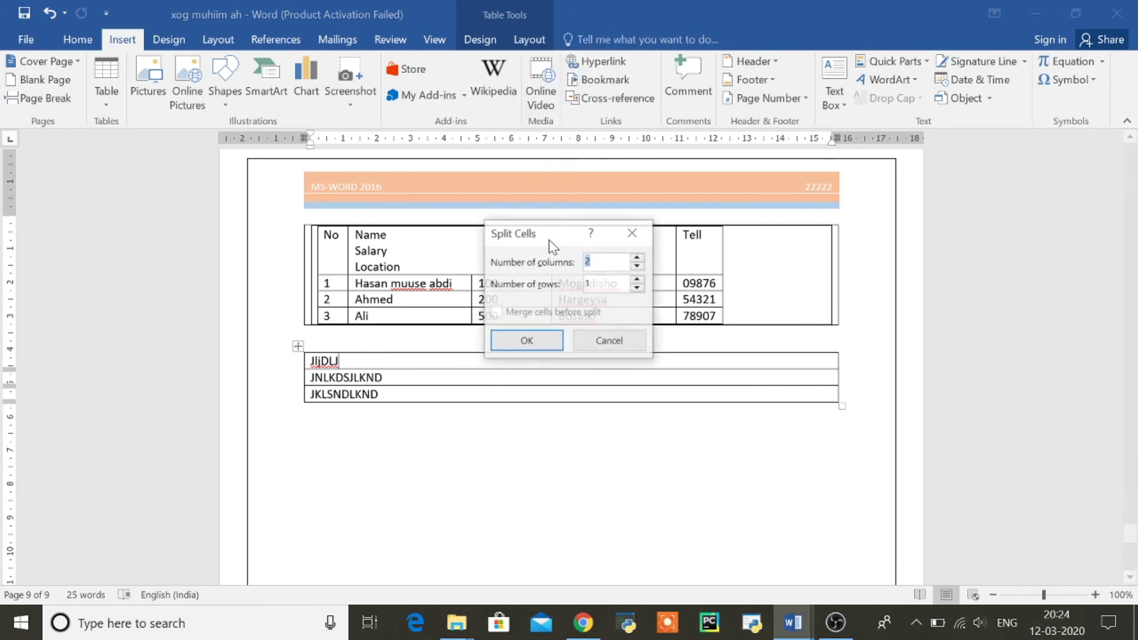
pyautogui.click(542, 335)
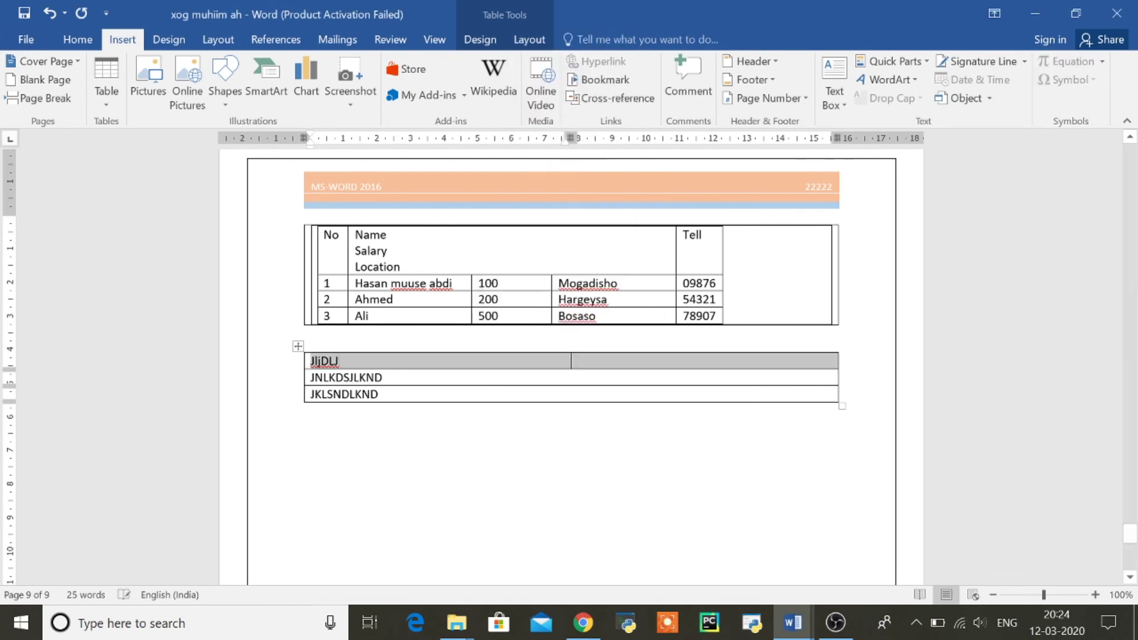
# Step: Replace the text in the first row of the lower table with the headings DATE and TIME, one per cell
pyautogui.click(509, 362)
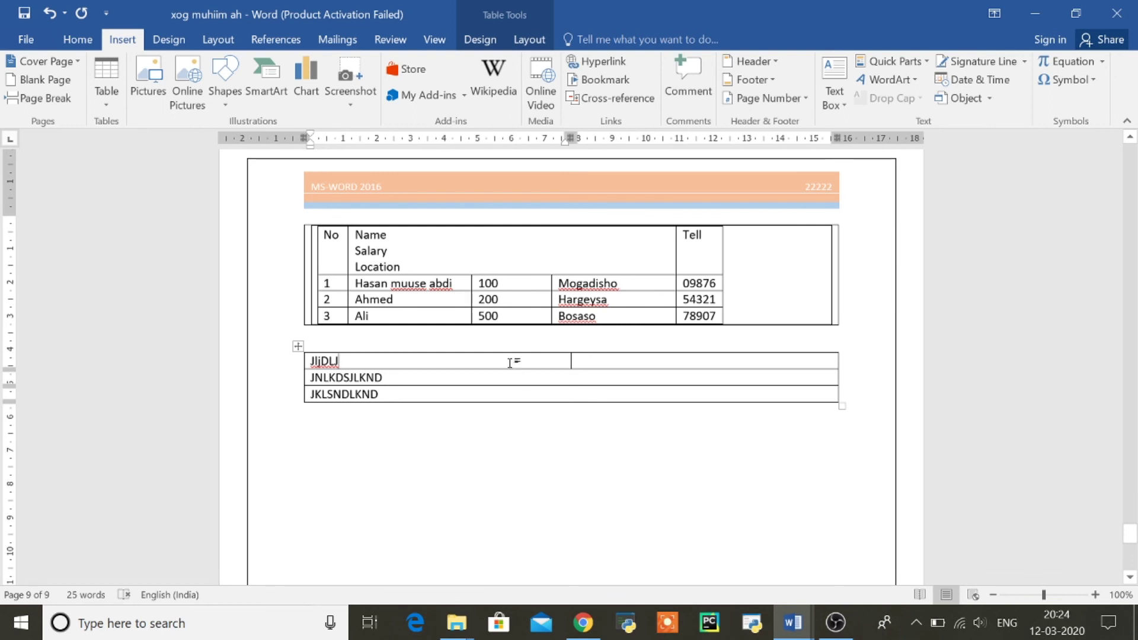
pyautogui.press('BackSpace')
pyautogui.press('BackSpace')
pyautogui.press('BackSpace')
pyautogui.press('BackSpace')
pyautogui.press('BackSpace')
pyautogui.press('BackSpace')
pyautogui.write('DATE')
pyautogui.press('Tab')
pyautogui.write('TIME')
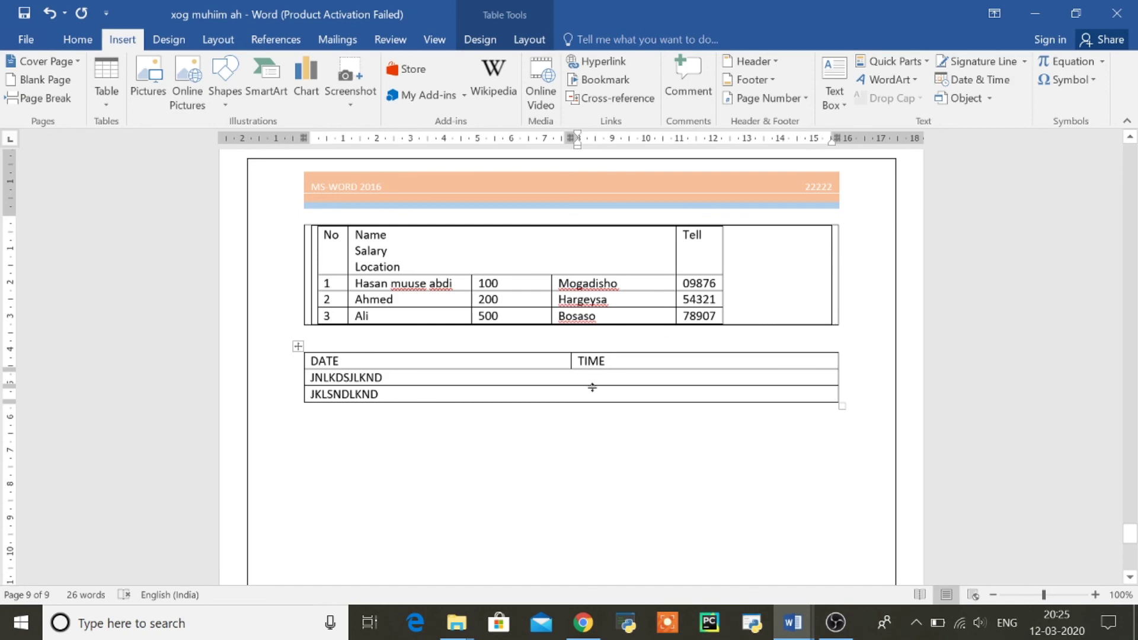
# Step: Split the JNLKDSJLKND cell and the JKLSNDLKND cell of the lower table into 2 columns and 1 row each
pyautogui.rightClick(572, 381)
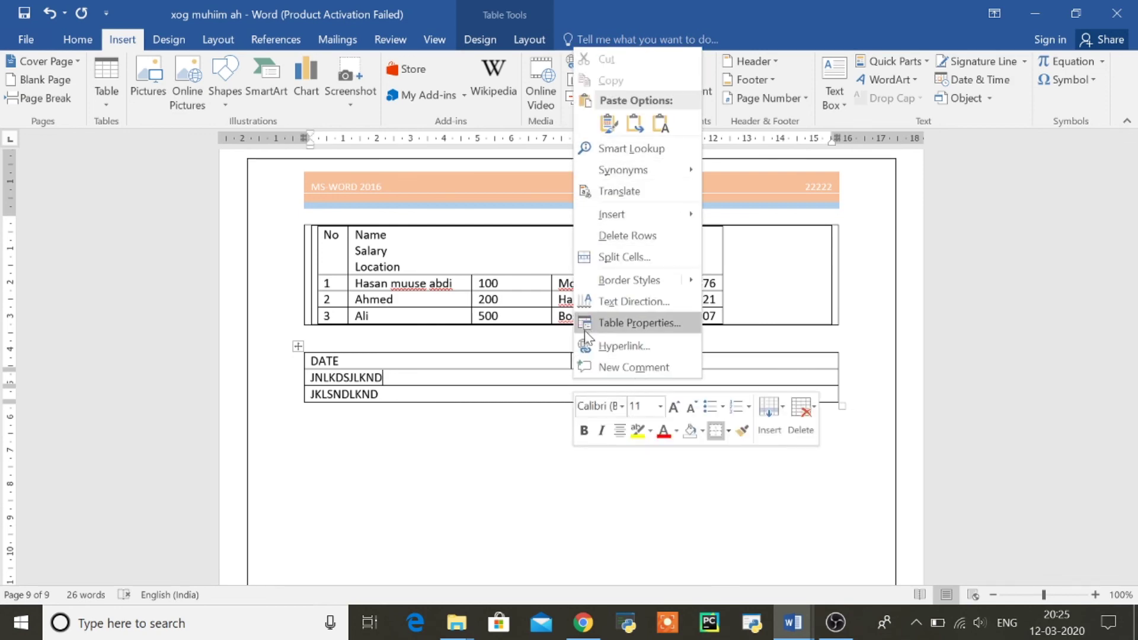
pyautogui.click(622, 257)
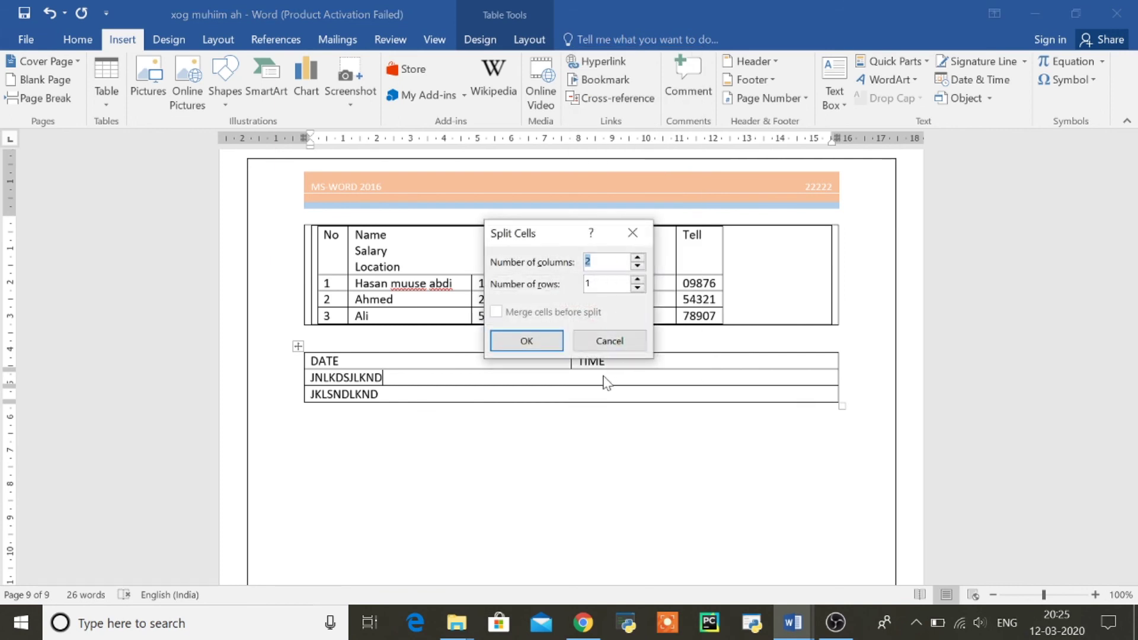
pyautogui.click(528, 339)
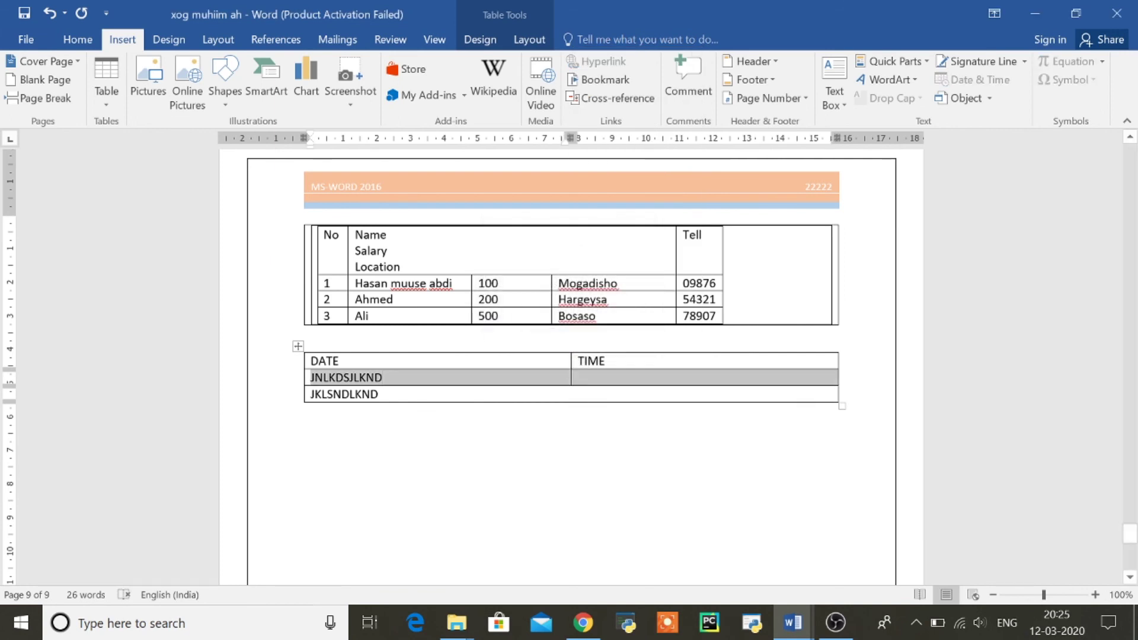
pyautogui.click(564, 394)
pyautogui.rightClick(563, 393)
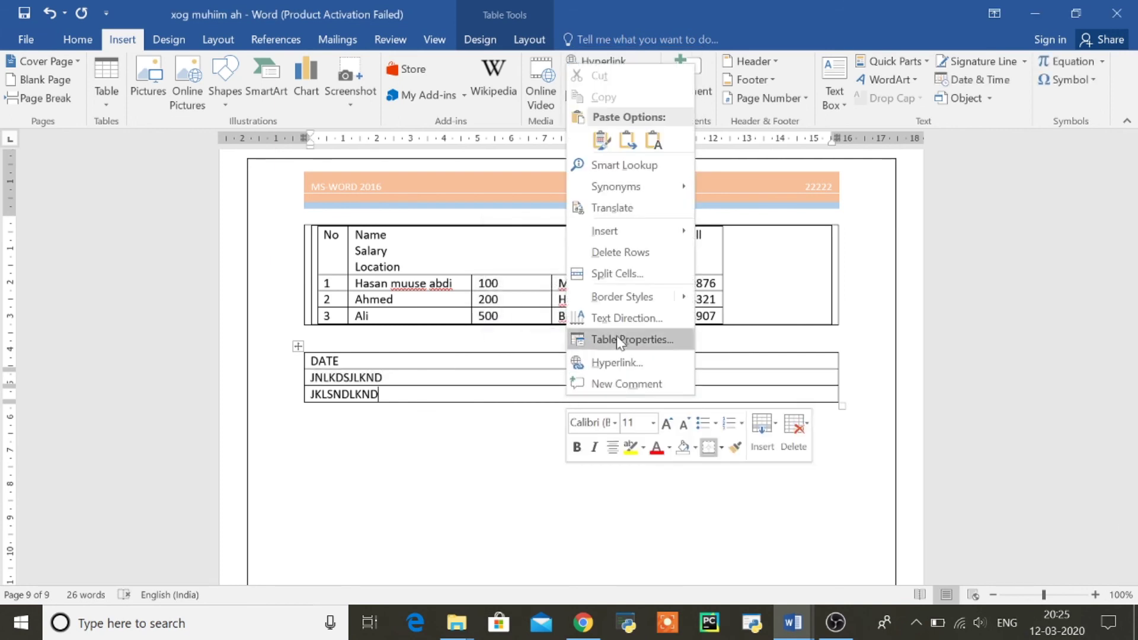
pyautogui.click(617, 275)
pyautogui.click(527, 341)
pyautogui.click(558, 392)
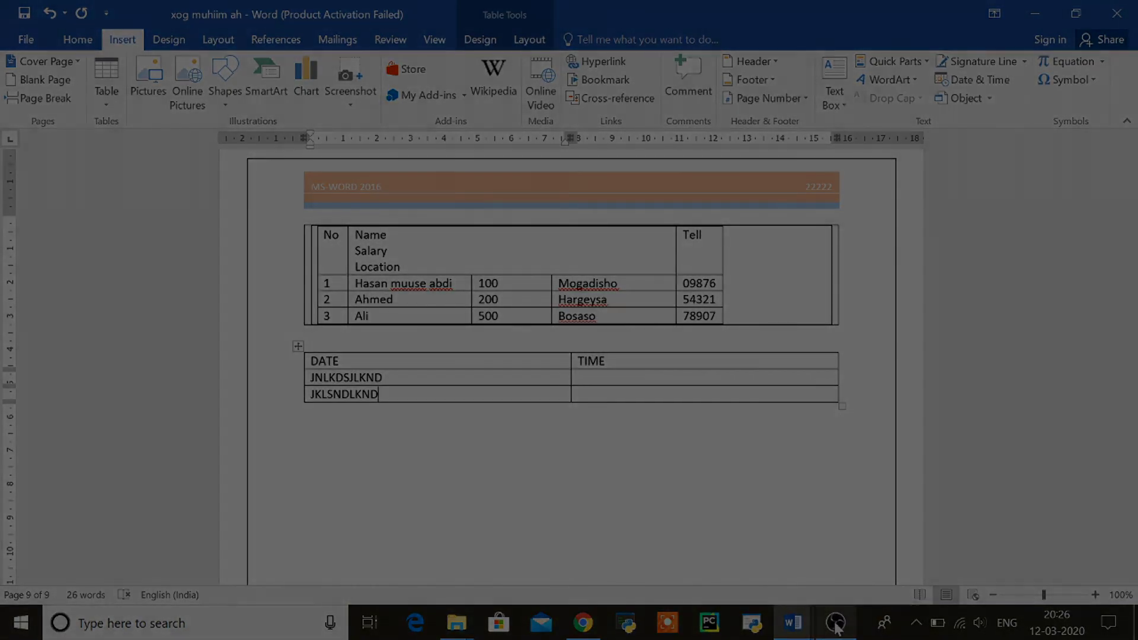
pyautogui.moveTo(836, 626)
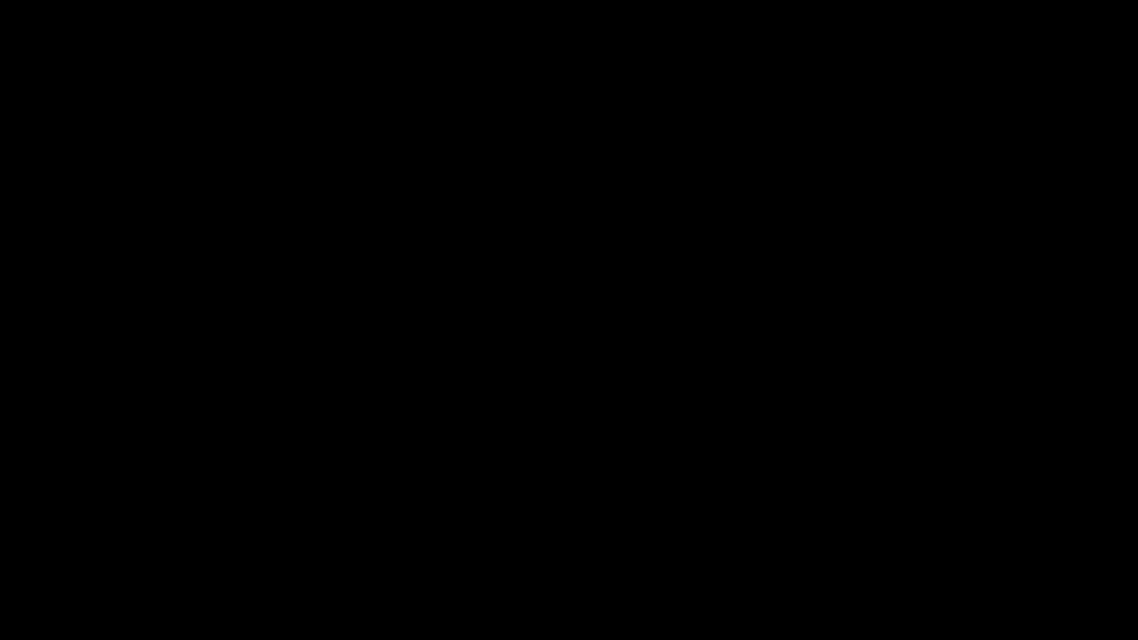